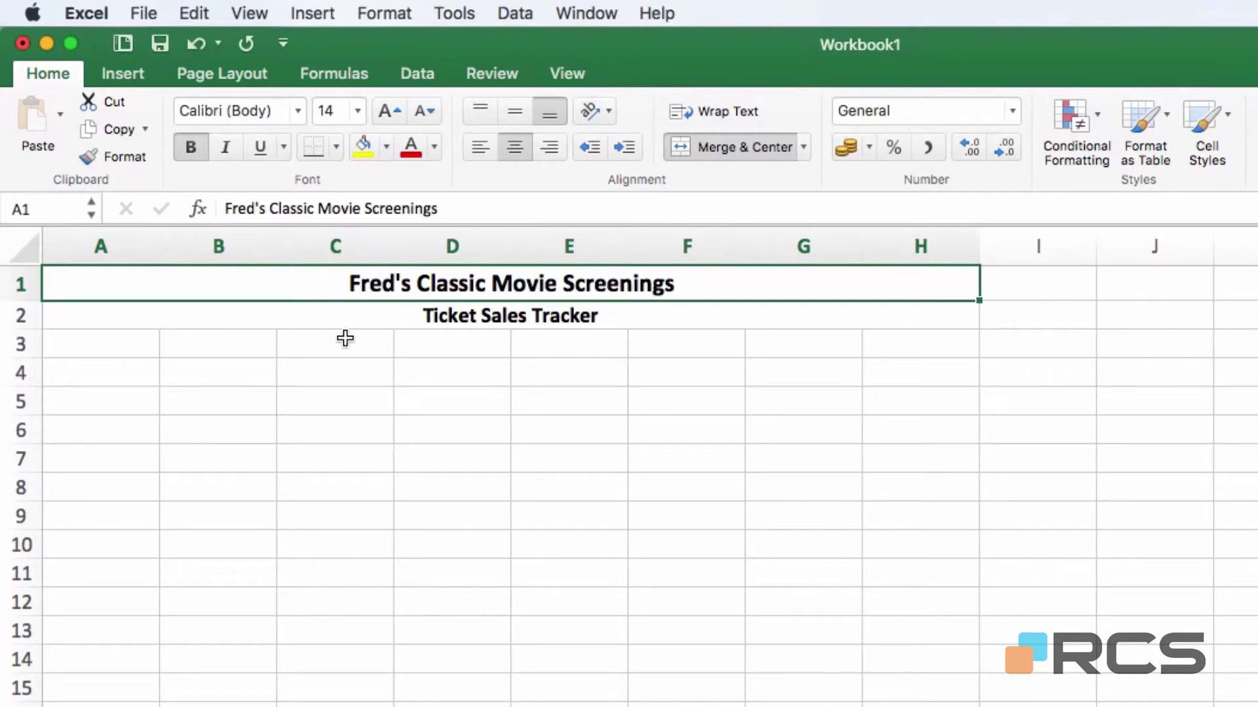
- Enter the column headings Sale Code, Movie, Screening Month and Area in cells A4 to D4
{"action": "left_click", "coordinate": [103, 375]}
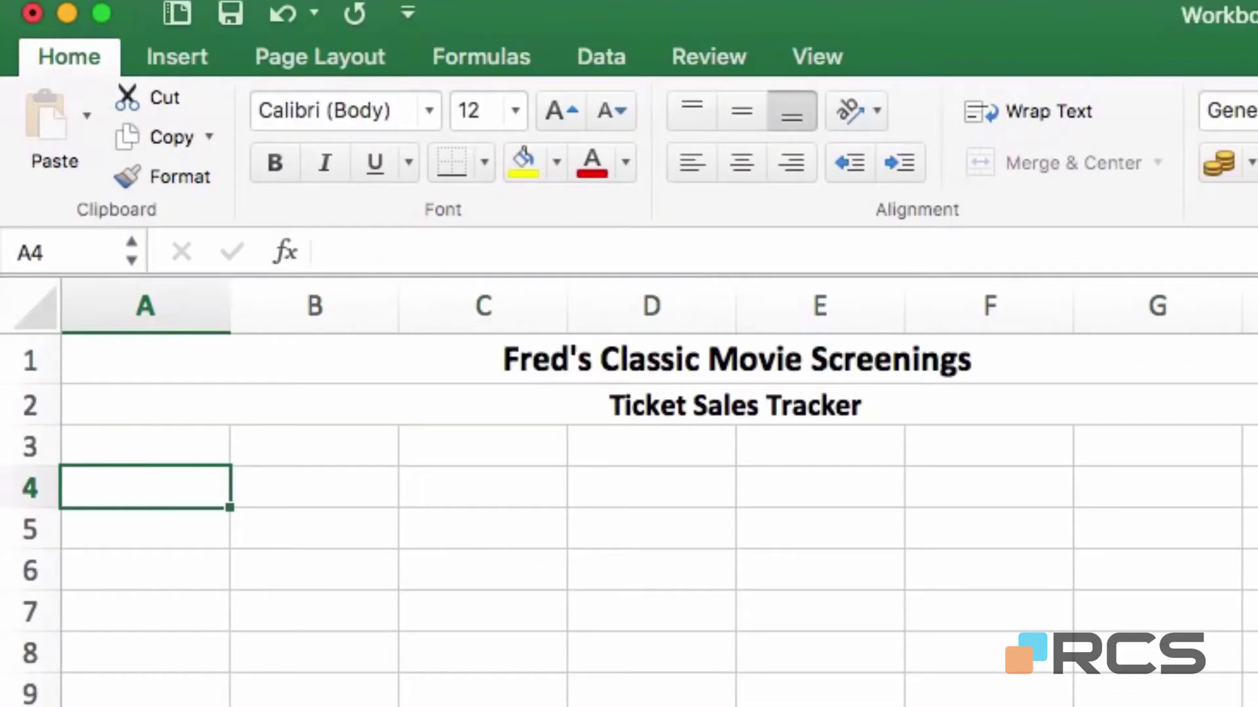
{"action": "type", "text": "Sale "}
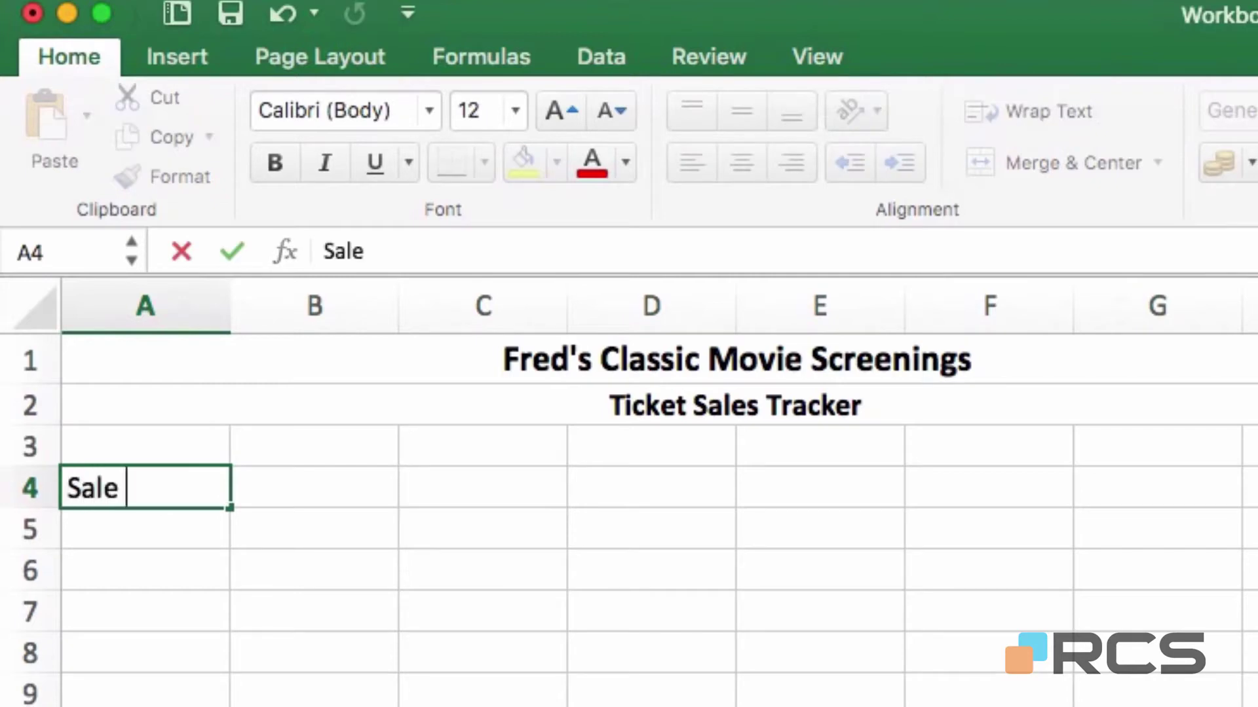
{"action": "type", "text": "Code"}
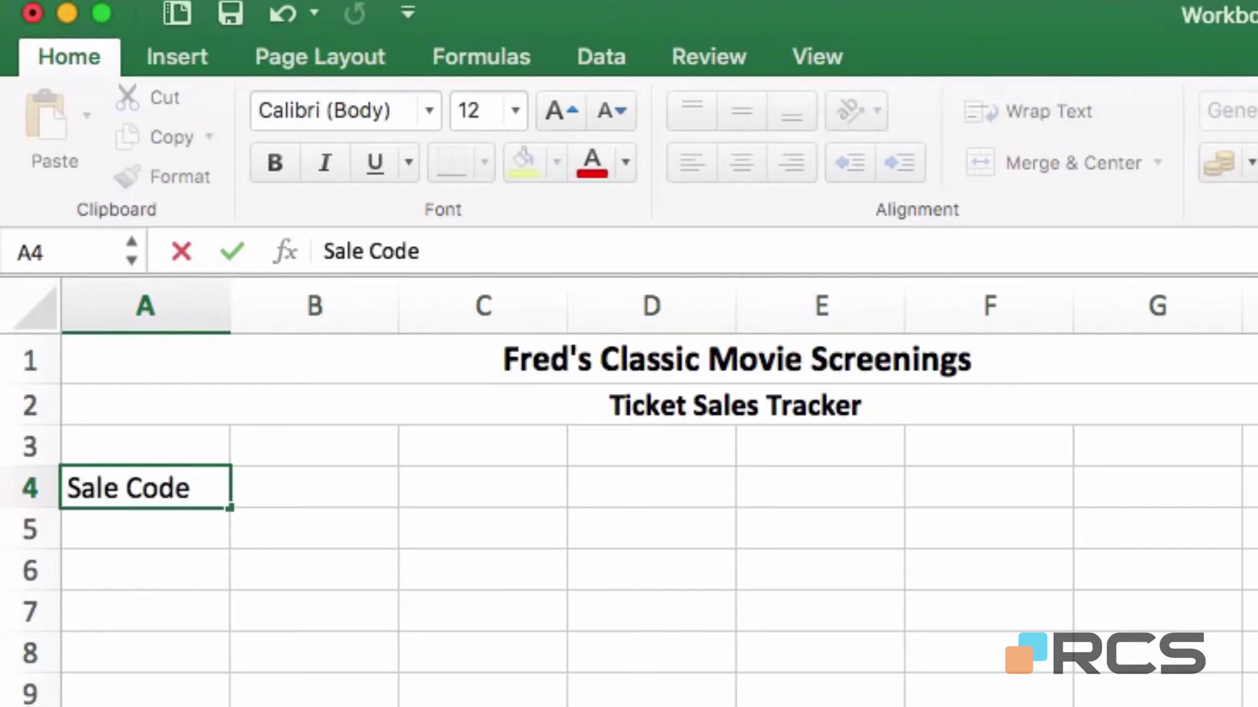
{"action": "key", "text": "Tab"}
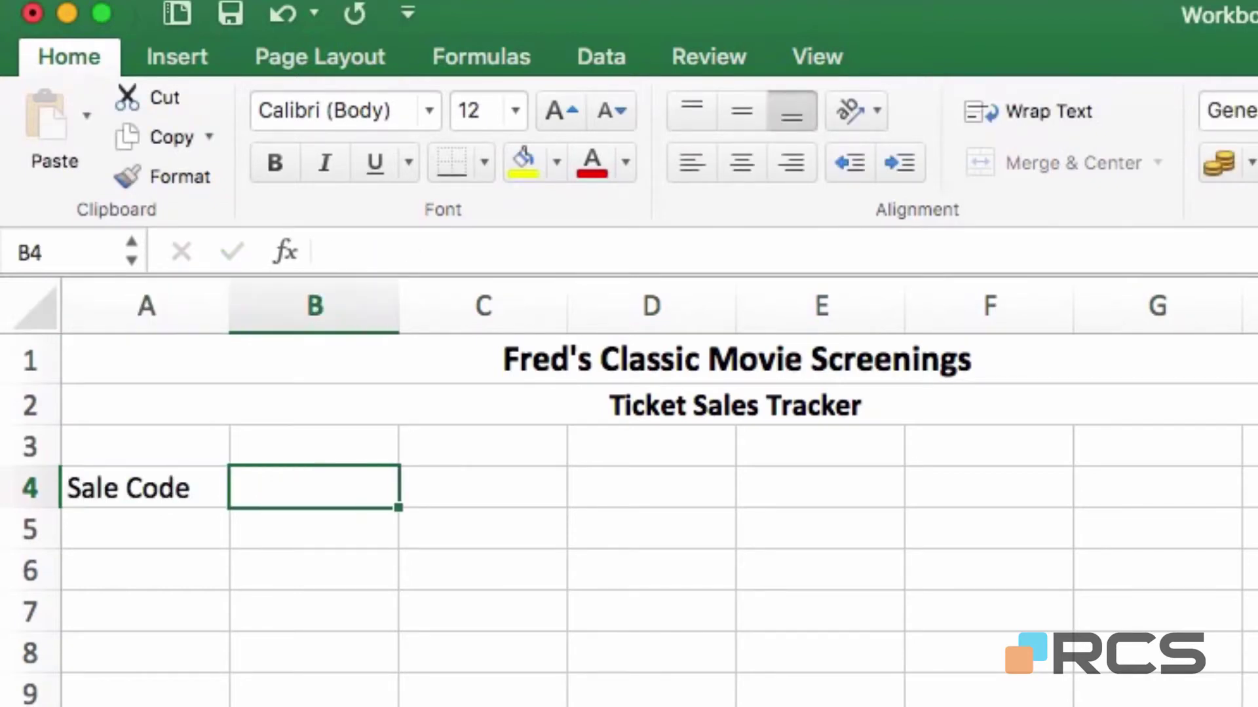
{"action": "type", "text": "Movie"}
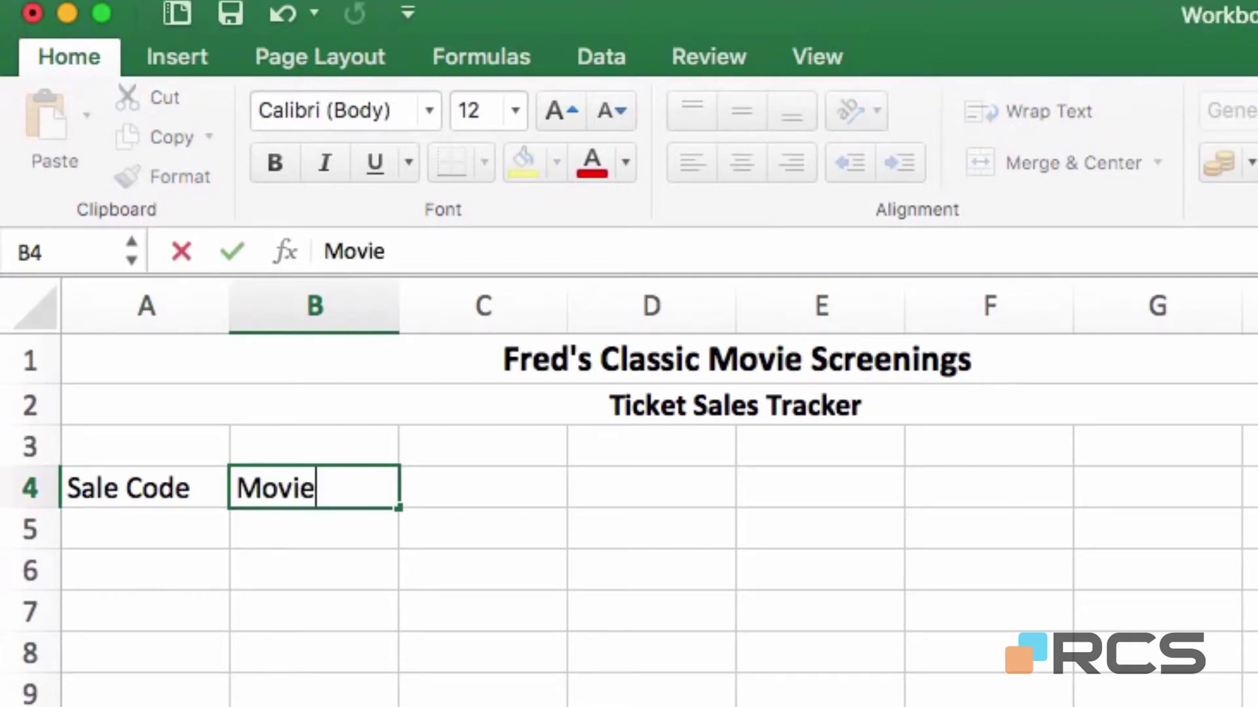
{"action": "key", "text": "Tab"}
{"action": "type", "text": "Screening Month"}
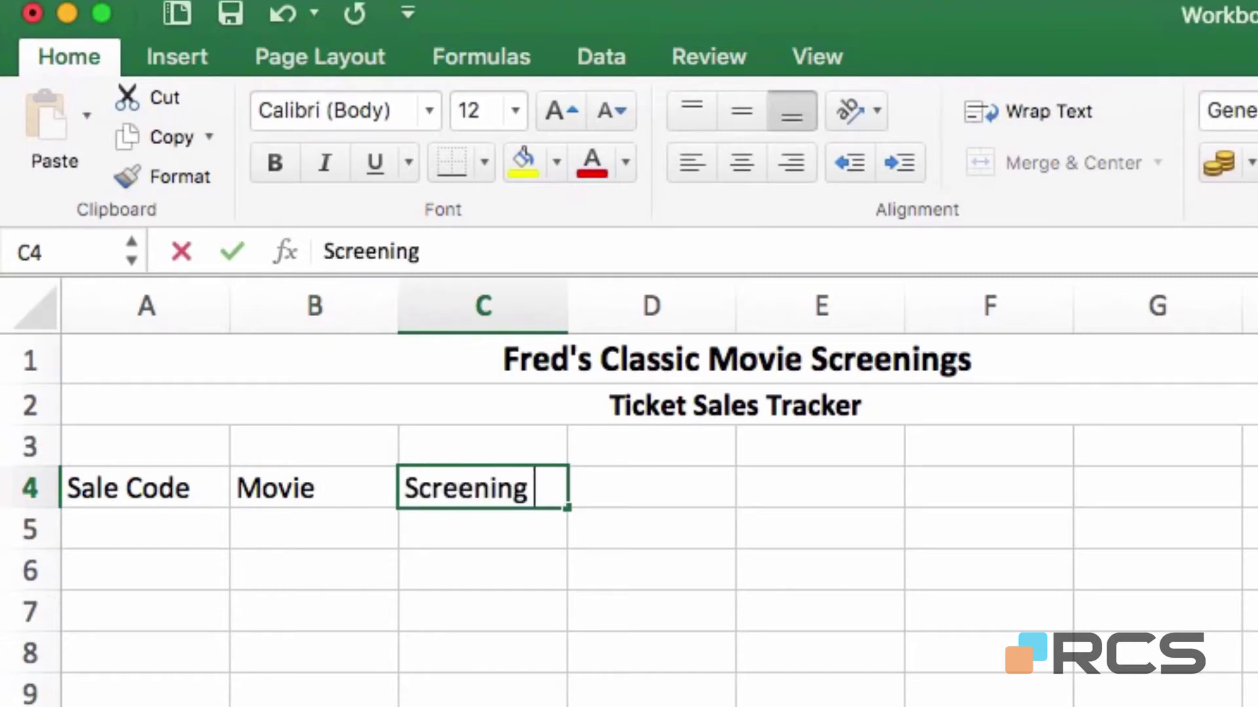
{"action": "key", "text": "Tab"}
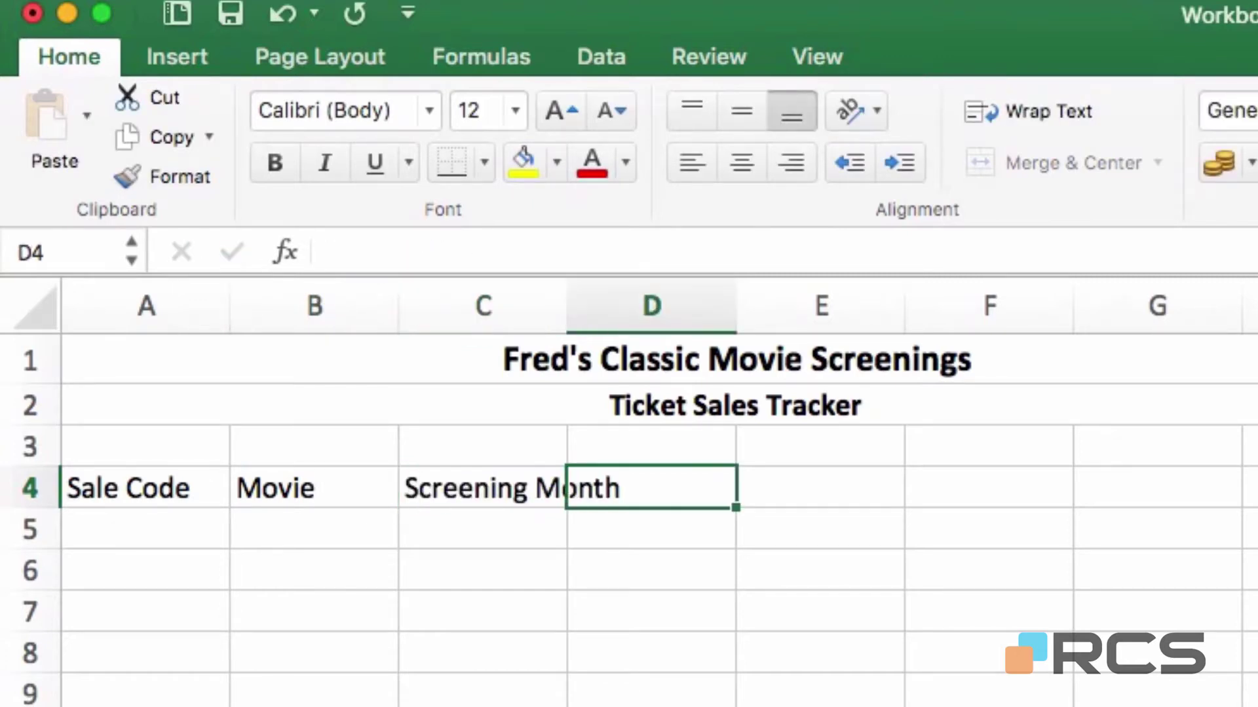
{"action": "type", "text": "Area"}
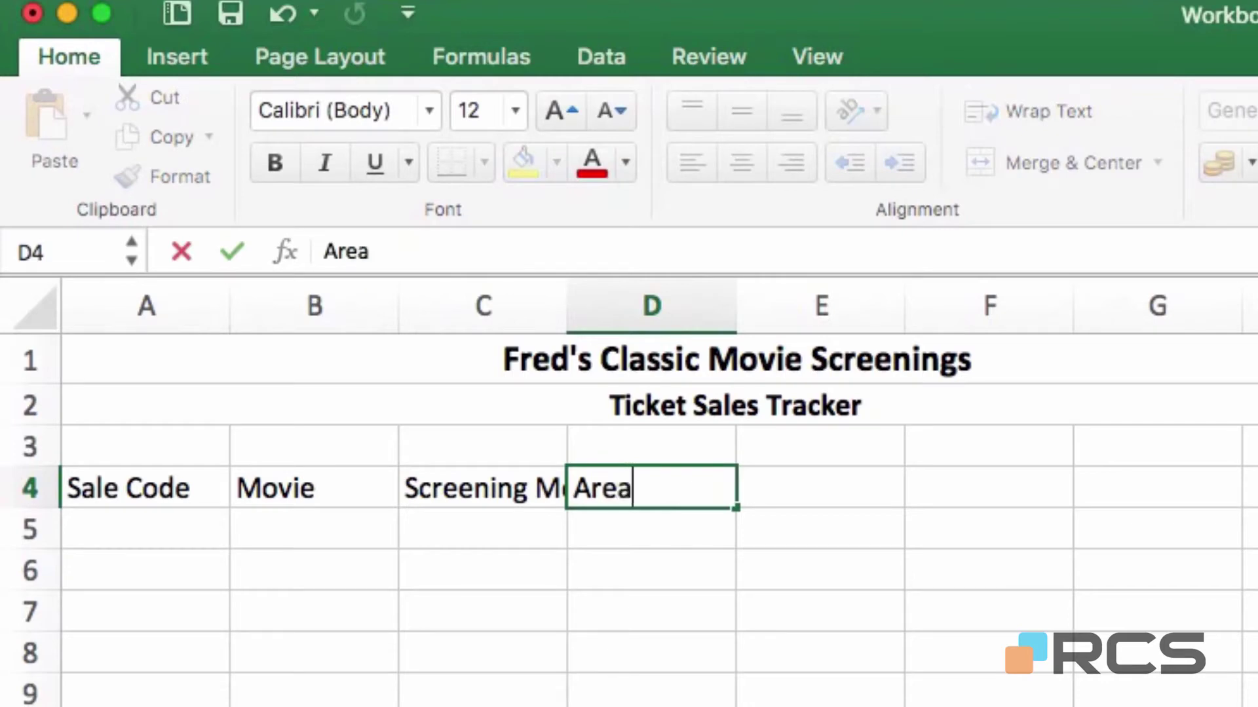
{"action": "key", "text": "Tab"}
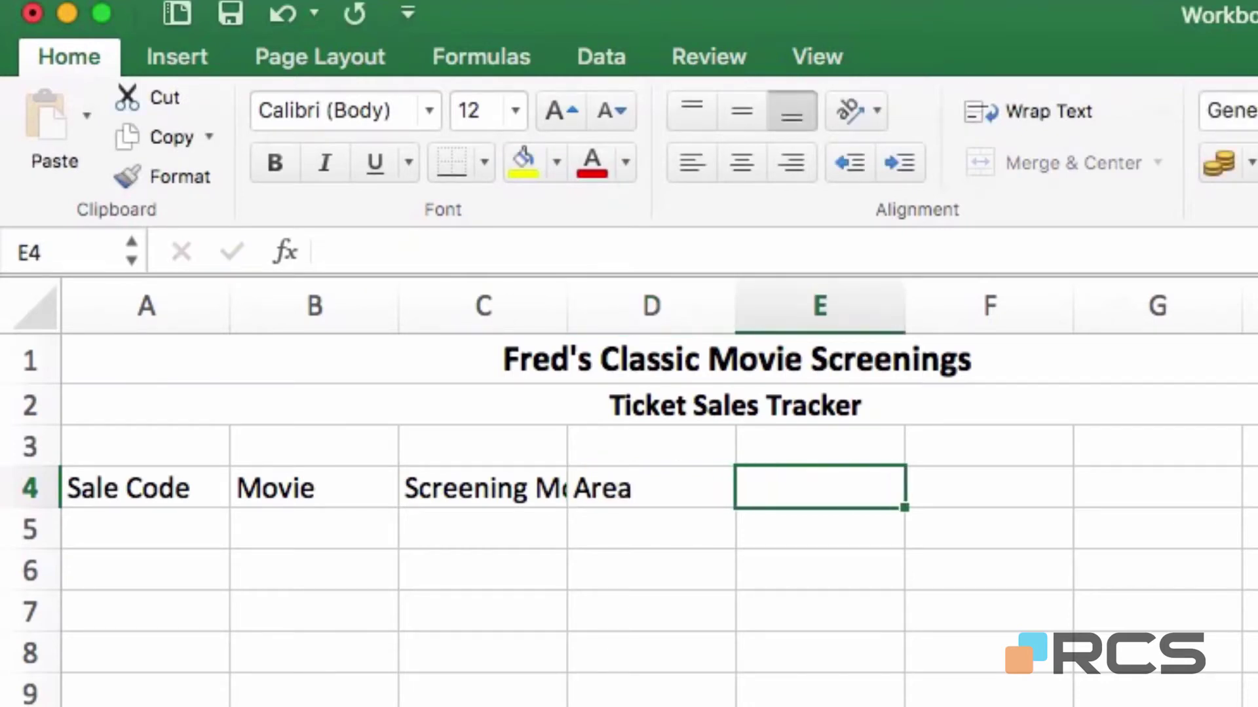
- Enter the column headings Sold By, Ticket Quantity, Ticket Price and Total Sale in cells E4 to H4
{"action": "type", "text": "Sold By"}
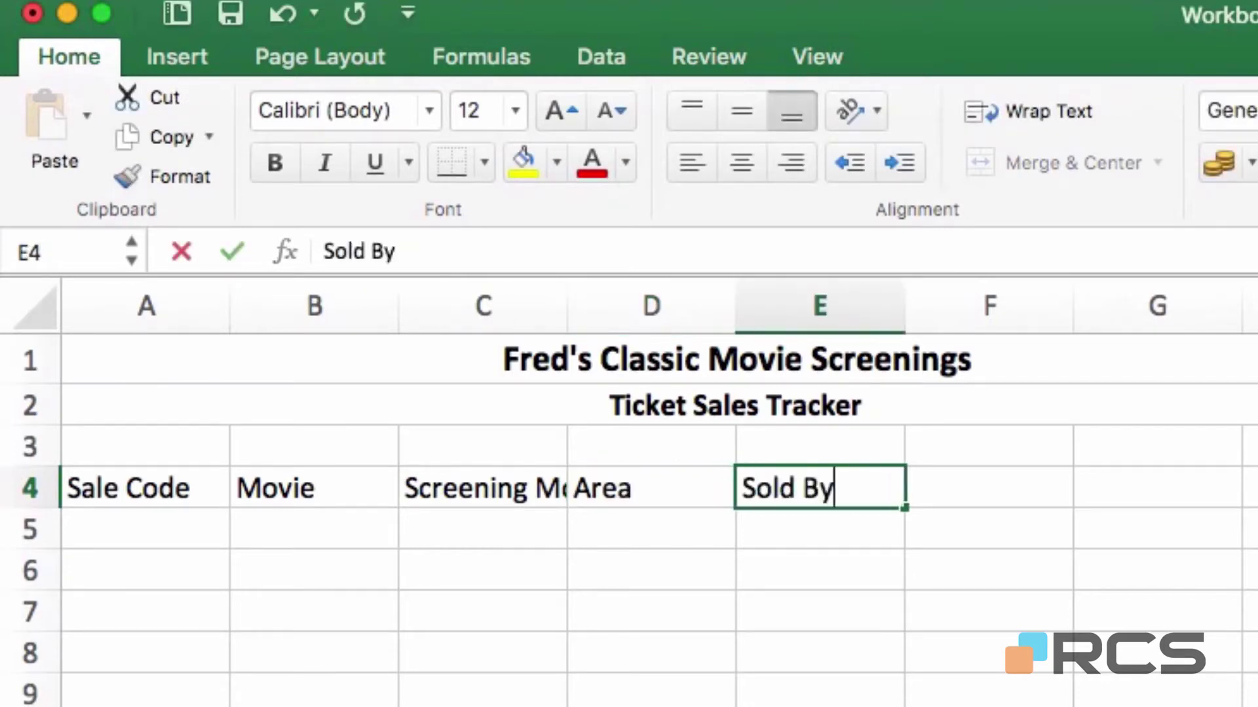
{"action": "key", "text": "Tab"}
{"action": "type", "text": "Ti"}
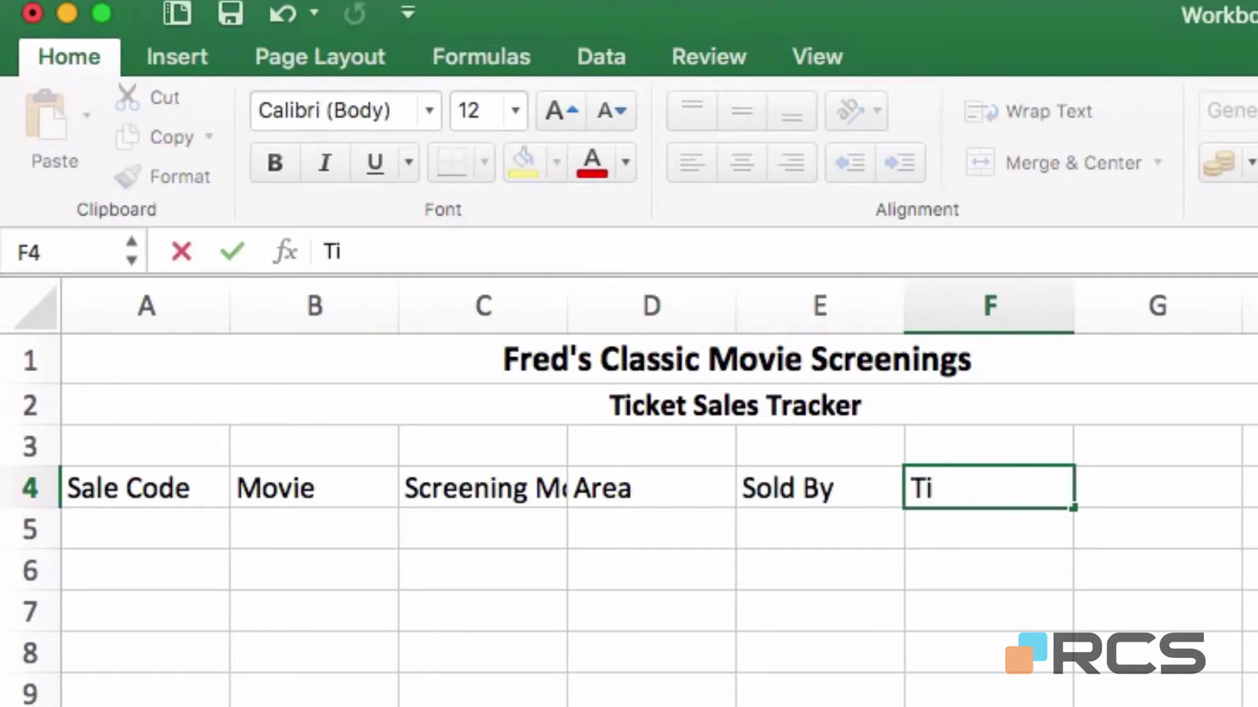
{"action": "type", "text": "cket Quantiy"}
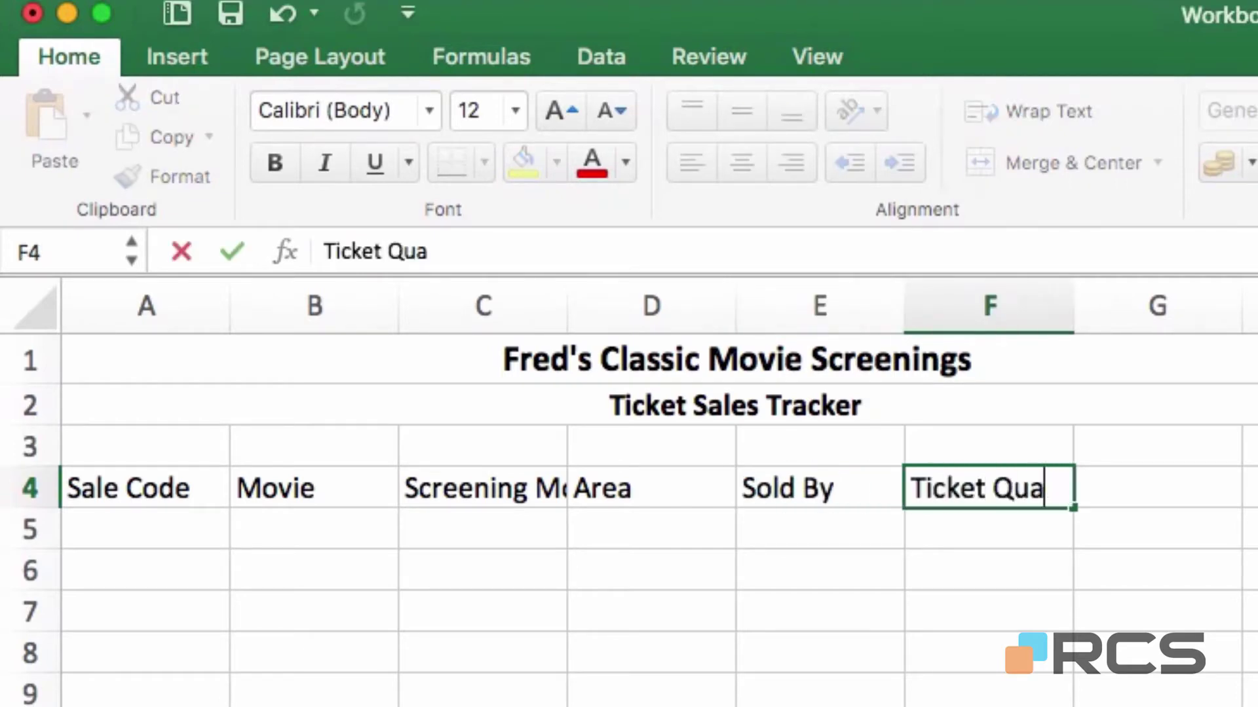
{"action": "key", "text": "BackSpace"}
{"action": "type", "text": "ty"}
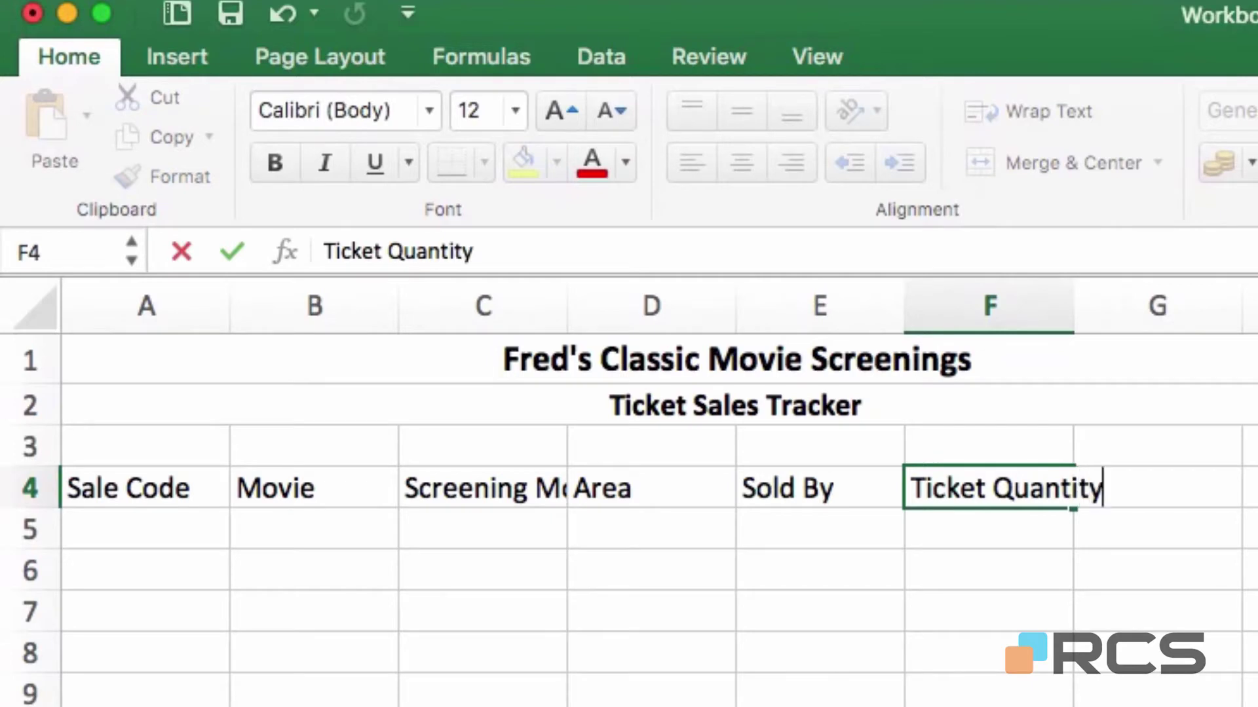
{"action": "key", "text": "Tab"}
{"action": "type", "text": "Ticket Pr"}
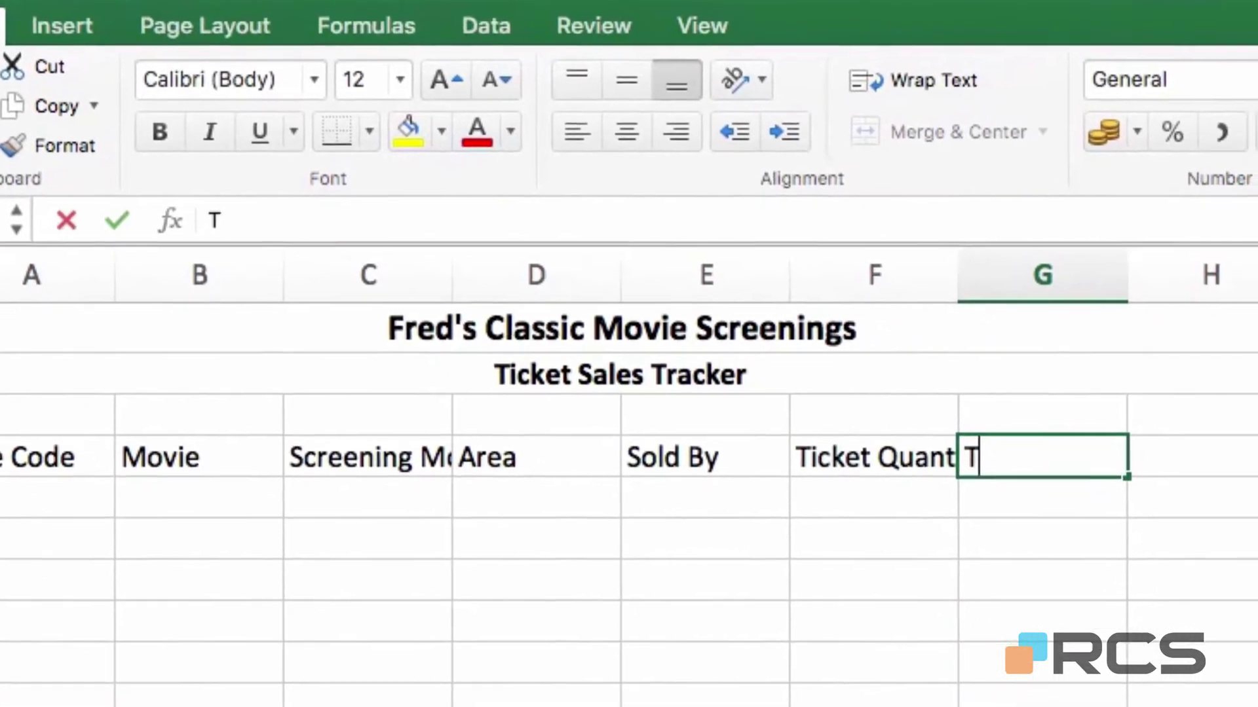
{"action": "type", "text": "ice"}
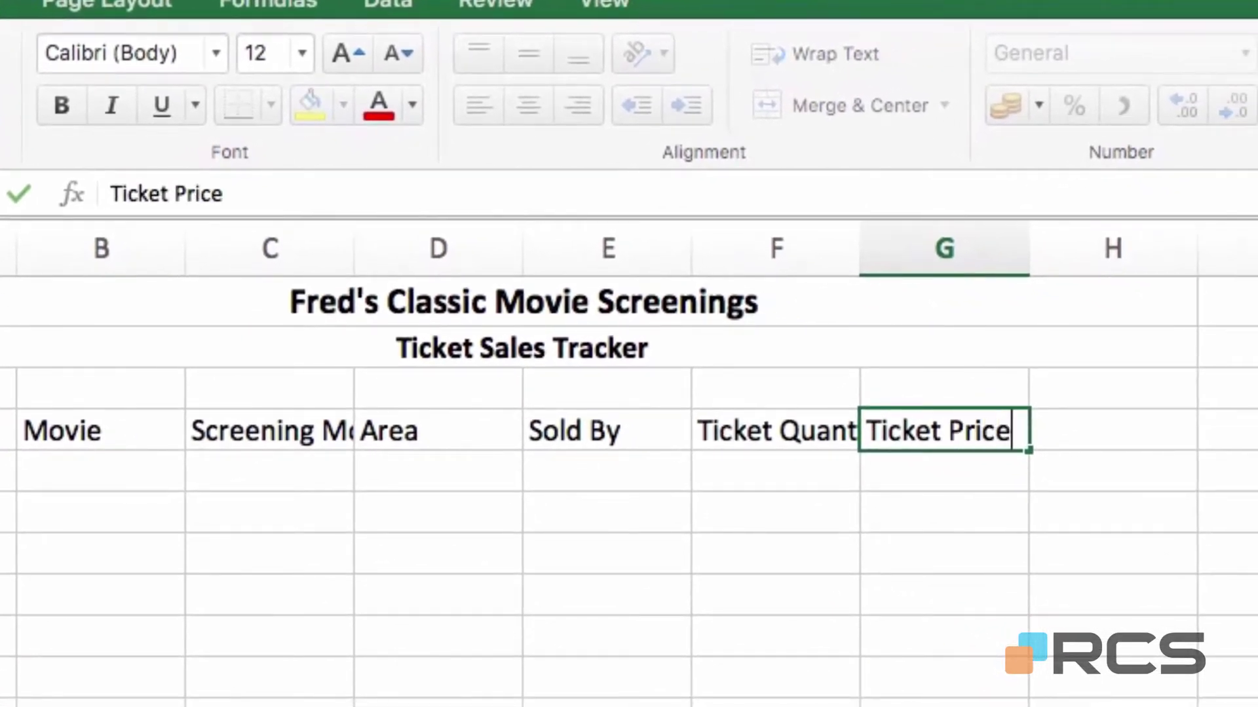
{"action": "key", "text": "Tab"}
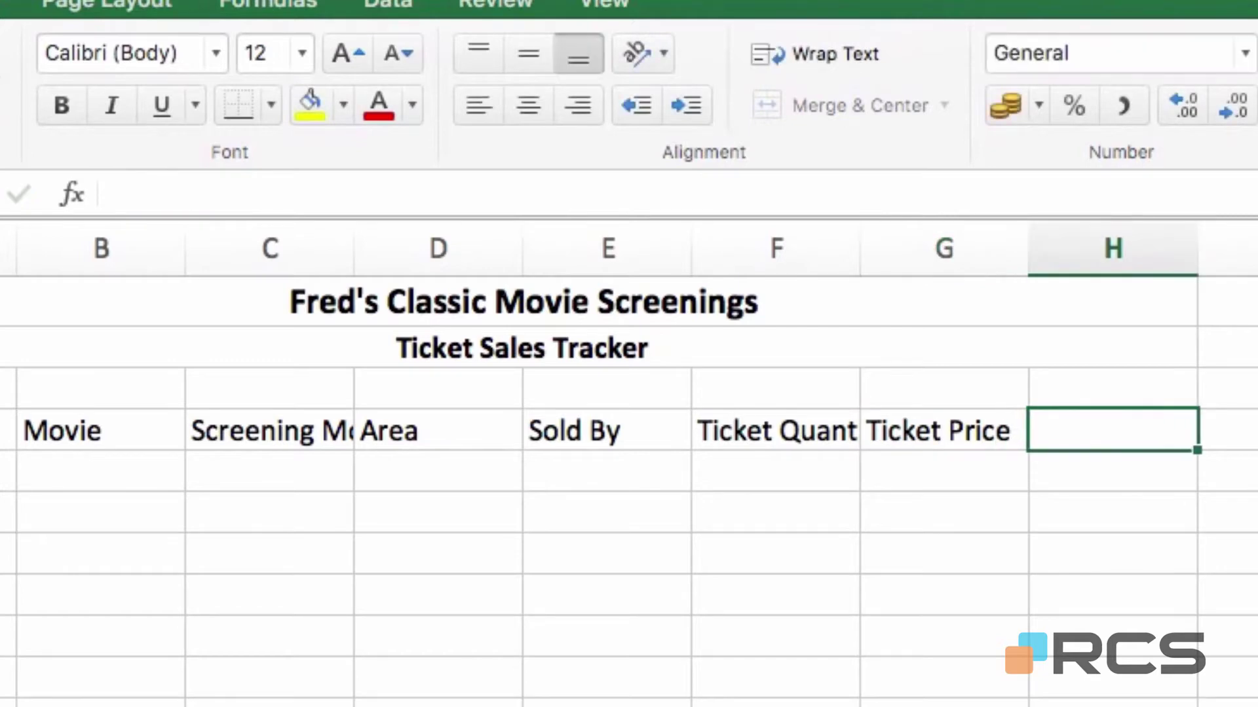
{"action": "type", "text": "Total Sale"}
{"action": "key", "text": "Return"}
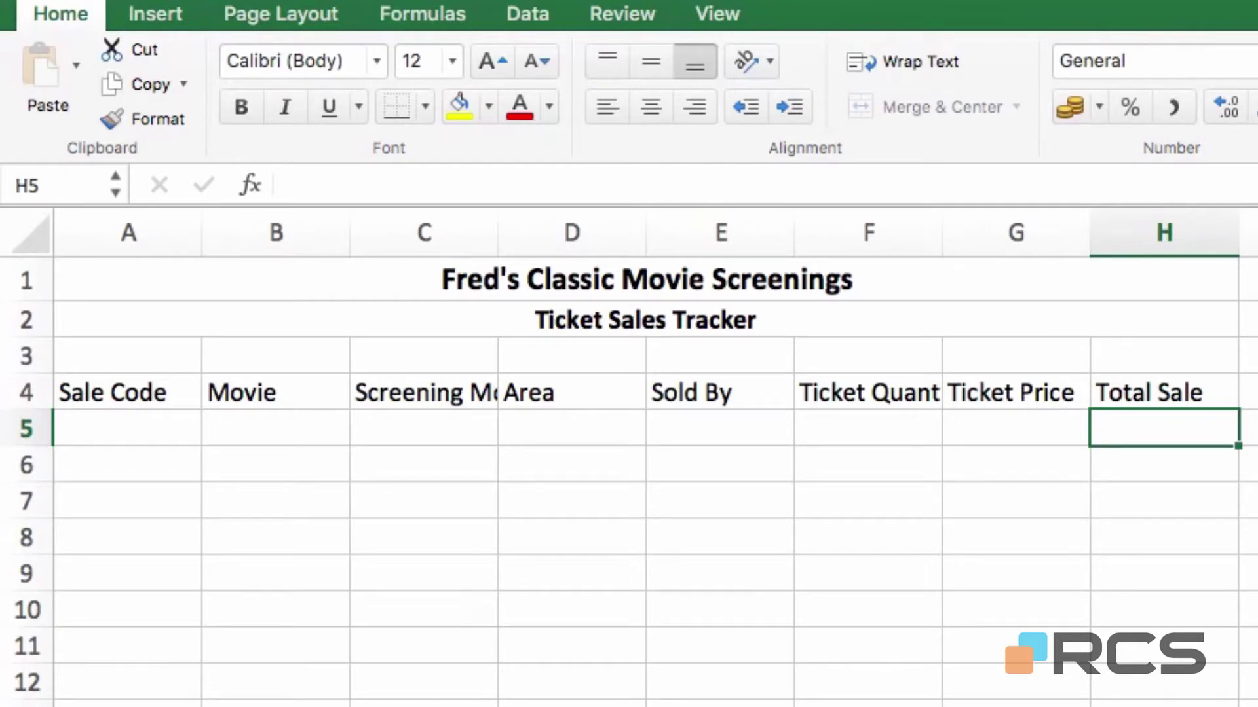
- Make the headings in A4:H4 bold and wrap their text within the cells
{"action": "left_click_drag", "start_coordinate": [112, 393], "coordinate": [1218, 396]}
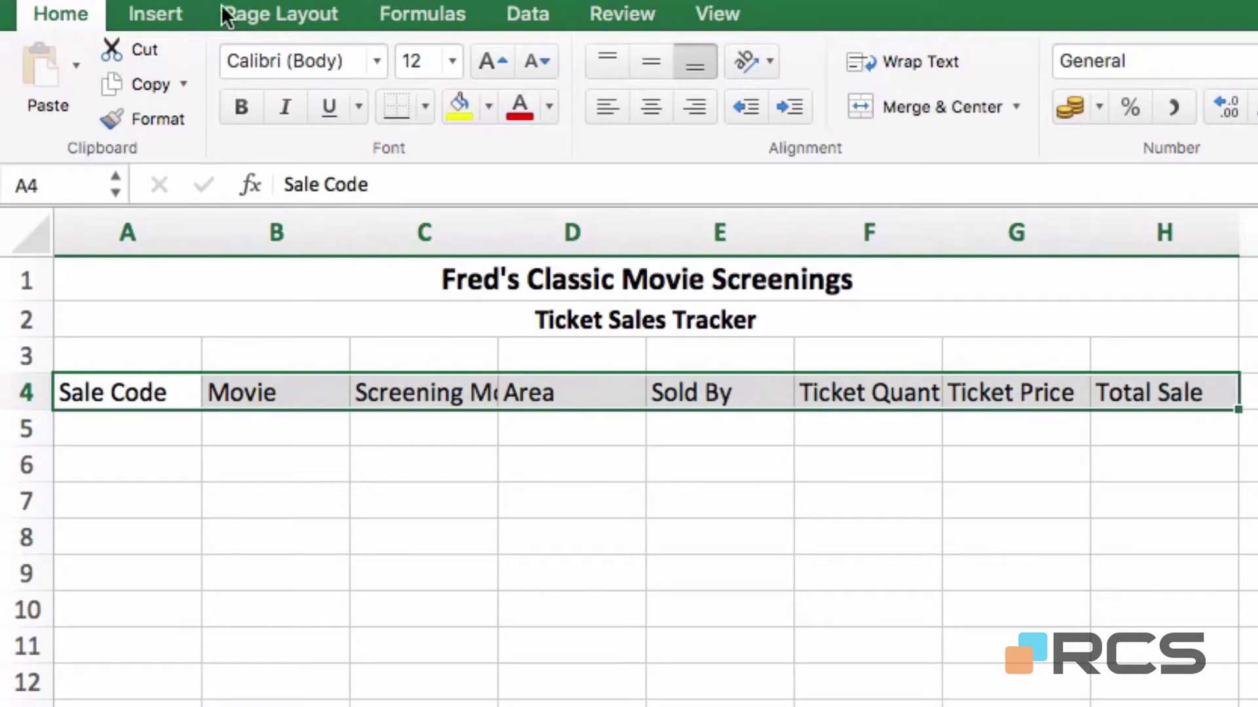
{"action": "left_click", "coordinate": [252, 100]}
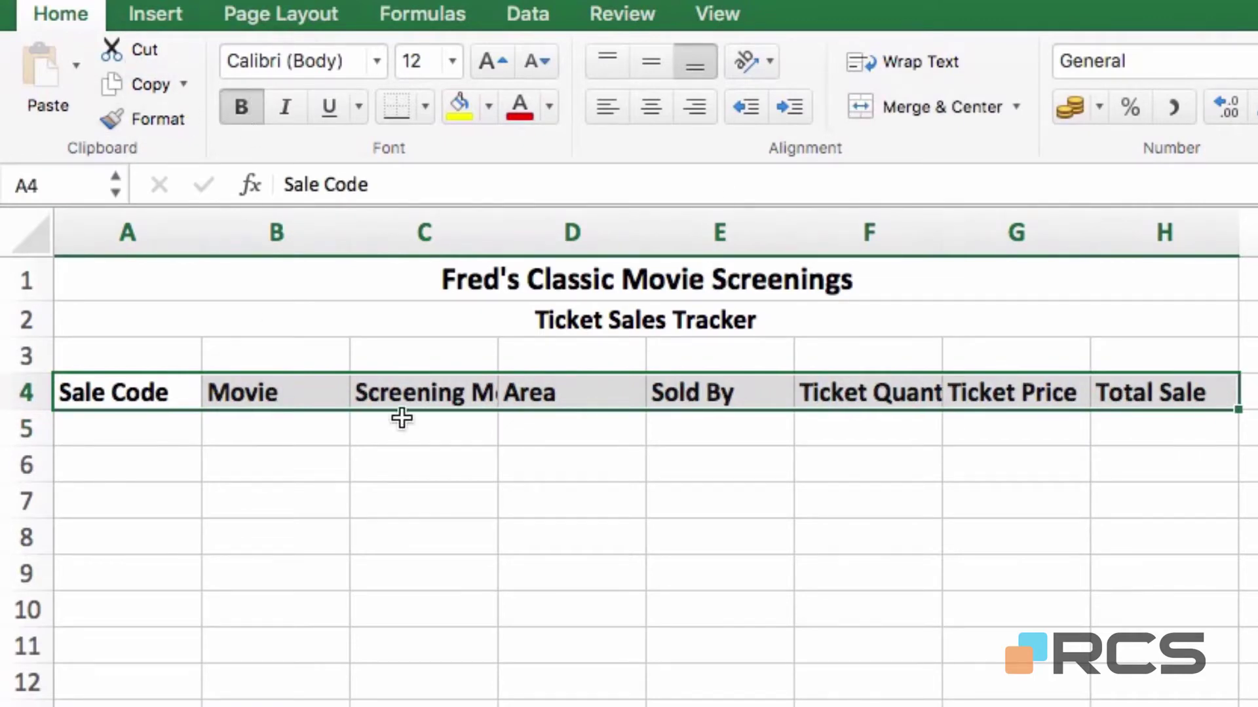
{"action": "left_click", "coordinate": [917, 61]}
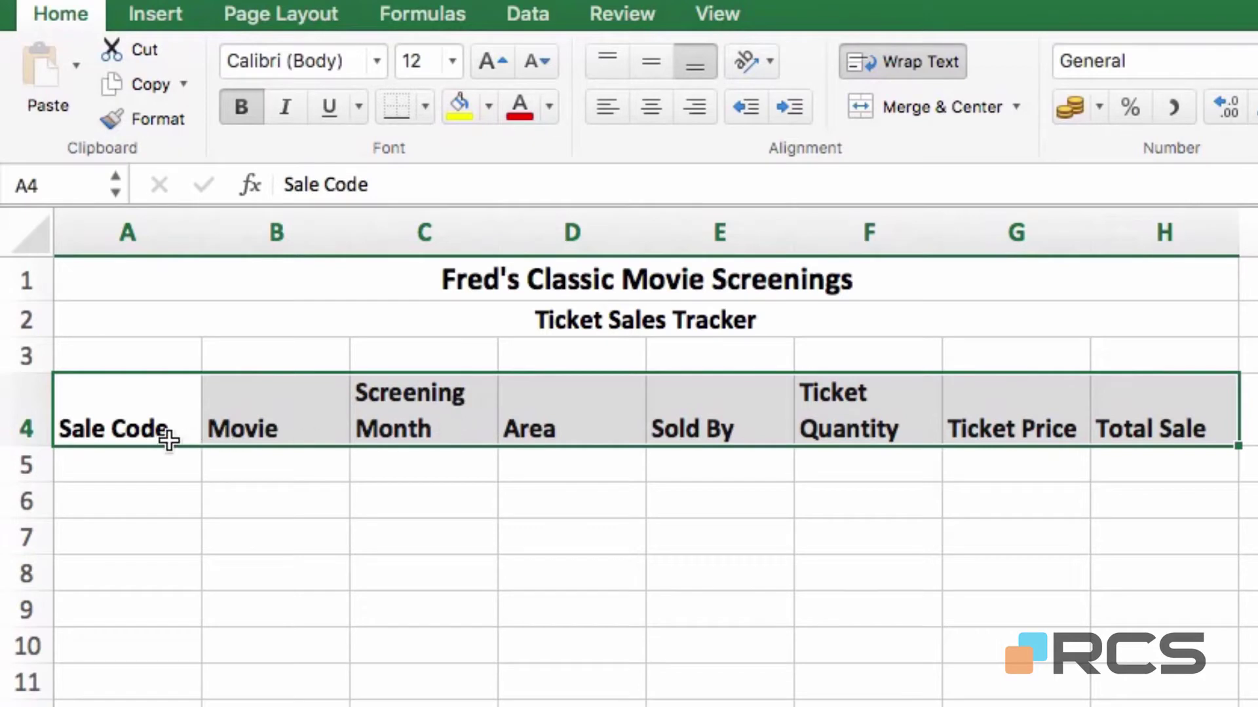
- Insert a line break after "Sale" in the A4 heading and remove the space before "Code"
{"action": "left_click", "coordinate": [108, 427]}
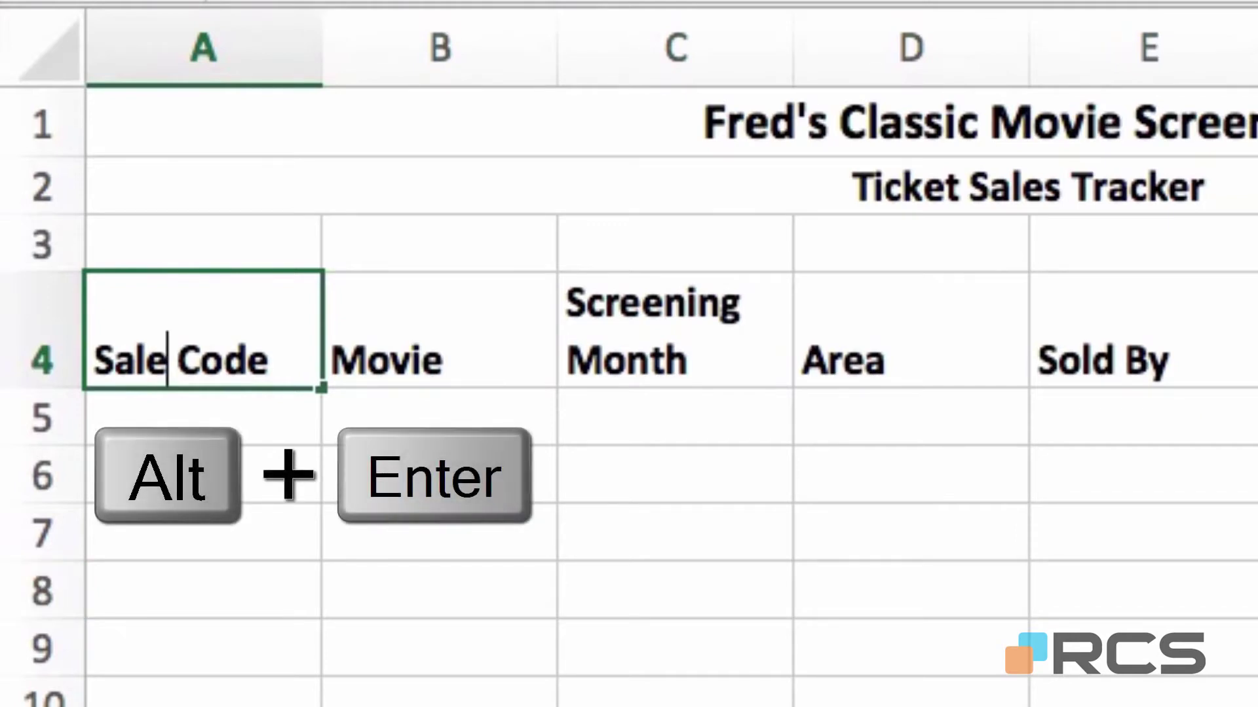
{"action": "key", "text": "alt+Return"}
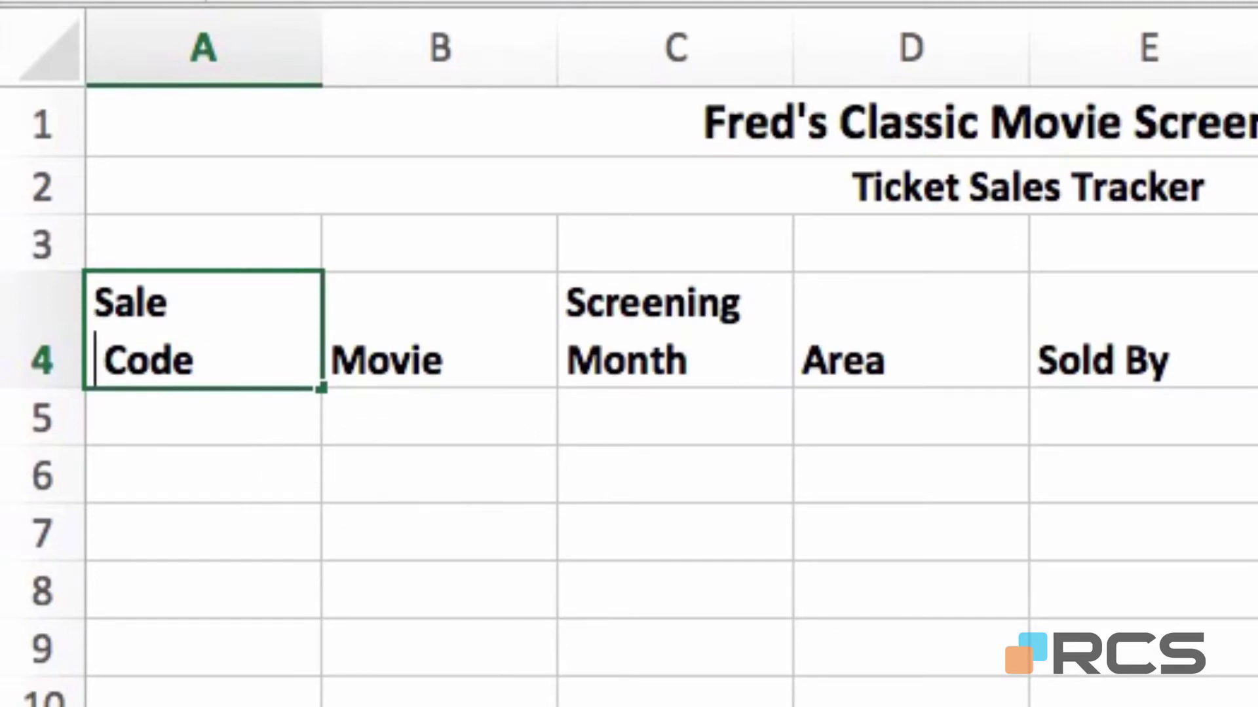
{"action": "key", "text": "Delete"}
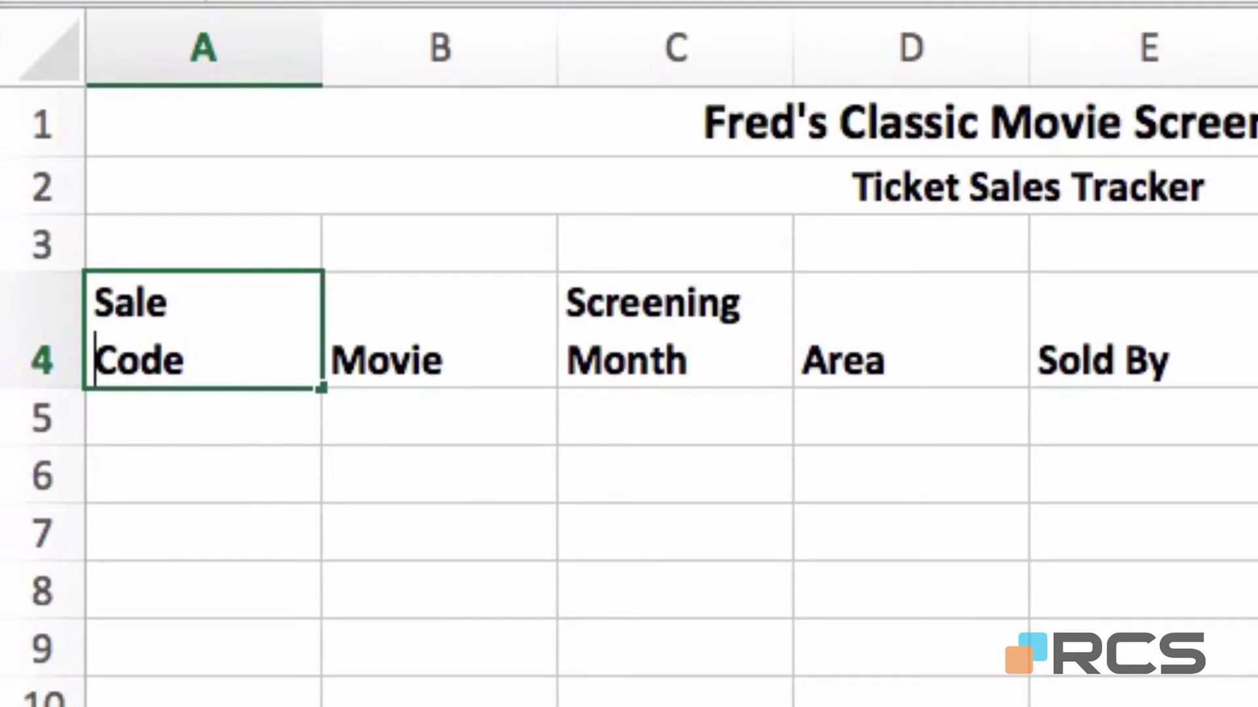
{"action": "key", "text": "Tab"}
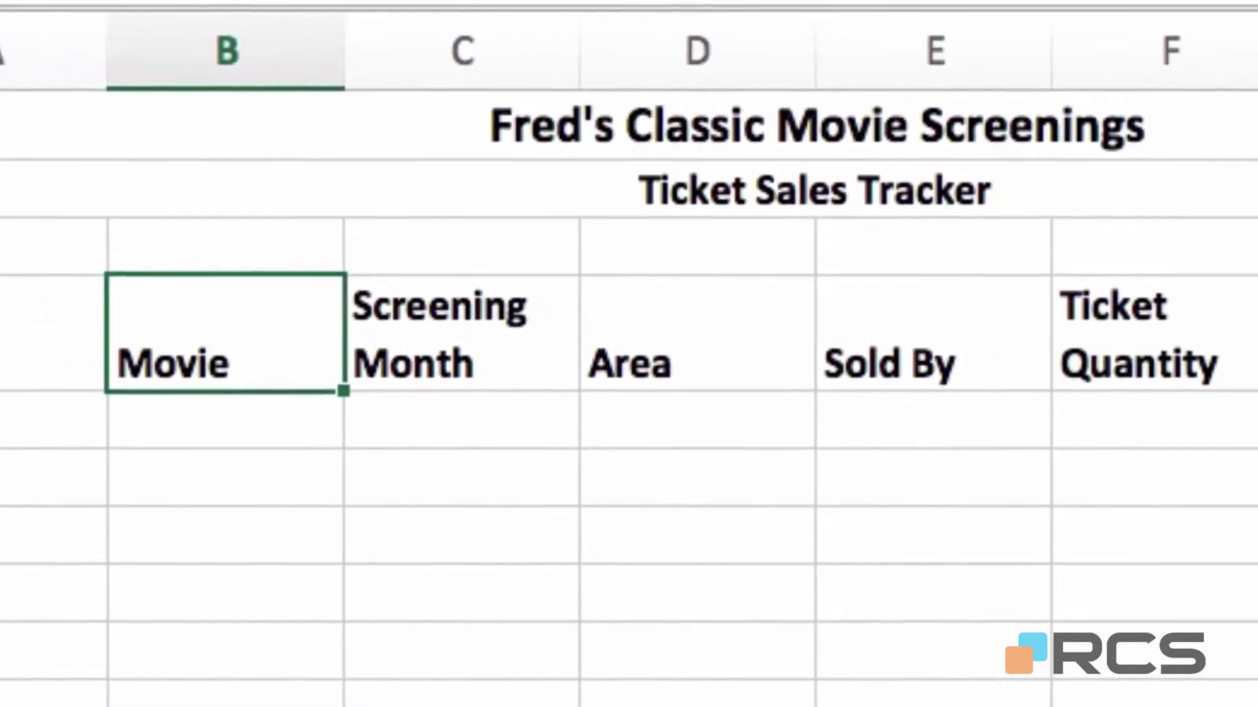
- Split the Ticket Price heading in G4 onto two lines with a line break, removing the space before "Price"
{"action": "key", "text": "Tab"}
{"action": "key", "text": "Tab"}
{"action": "key", "text": "Tab"}
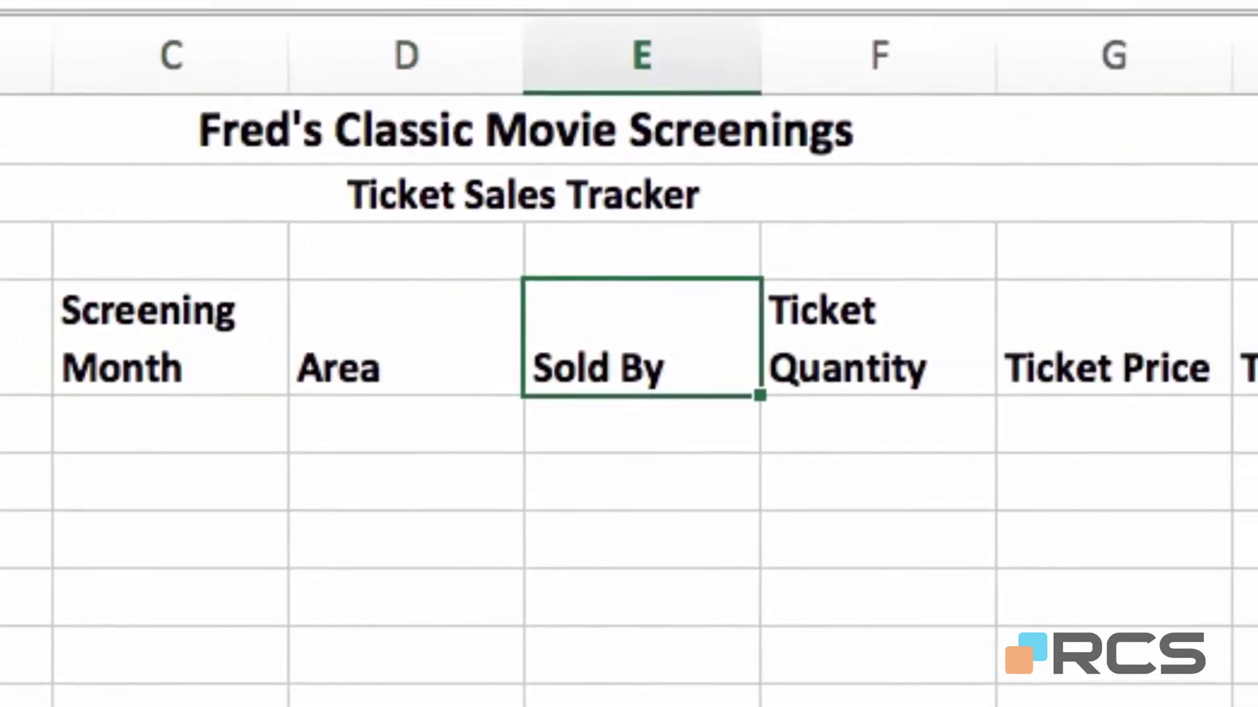
{"action": "key", "text": "Tab"}
{"action": "key", "text": "Tab"}
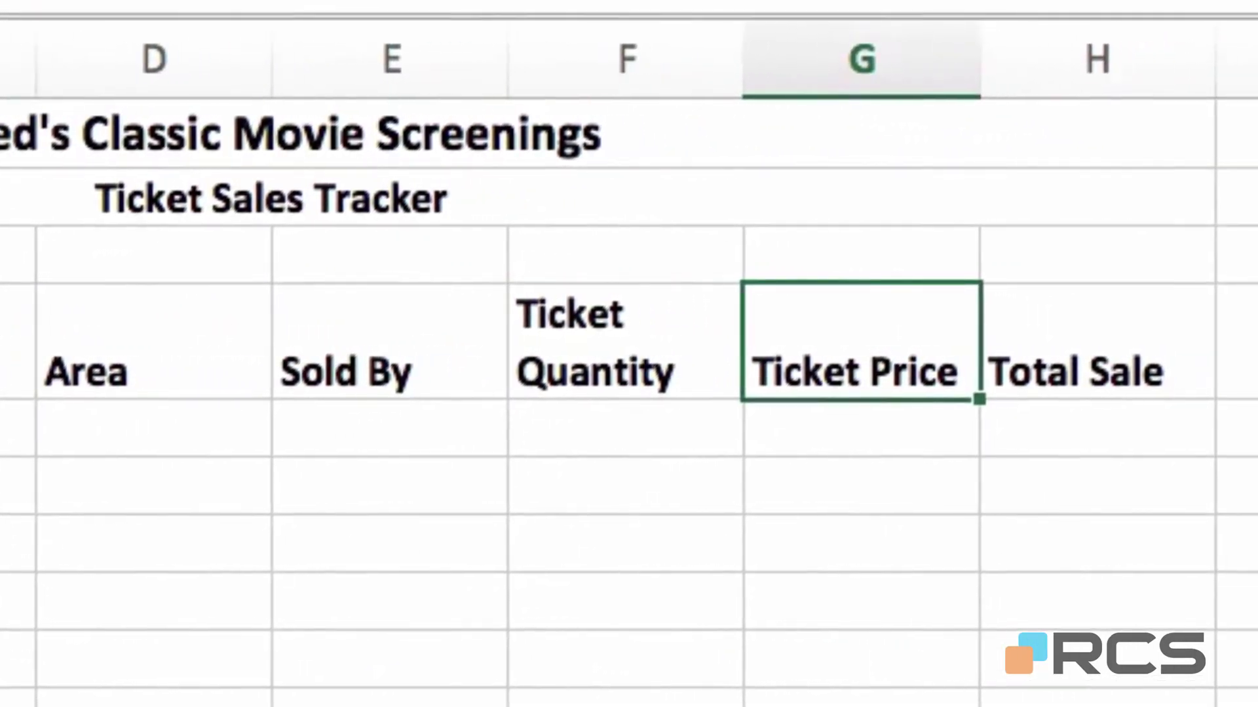
{"action": "double_click", "coordinate": [869, 372]}
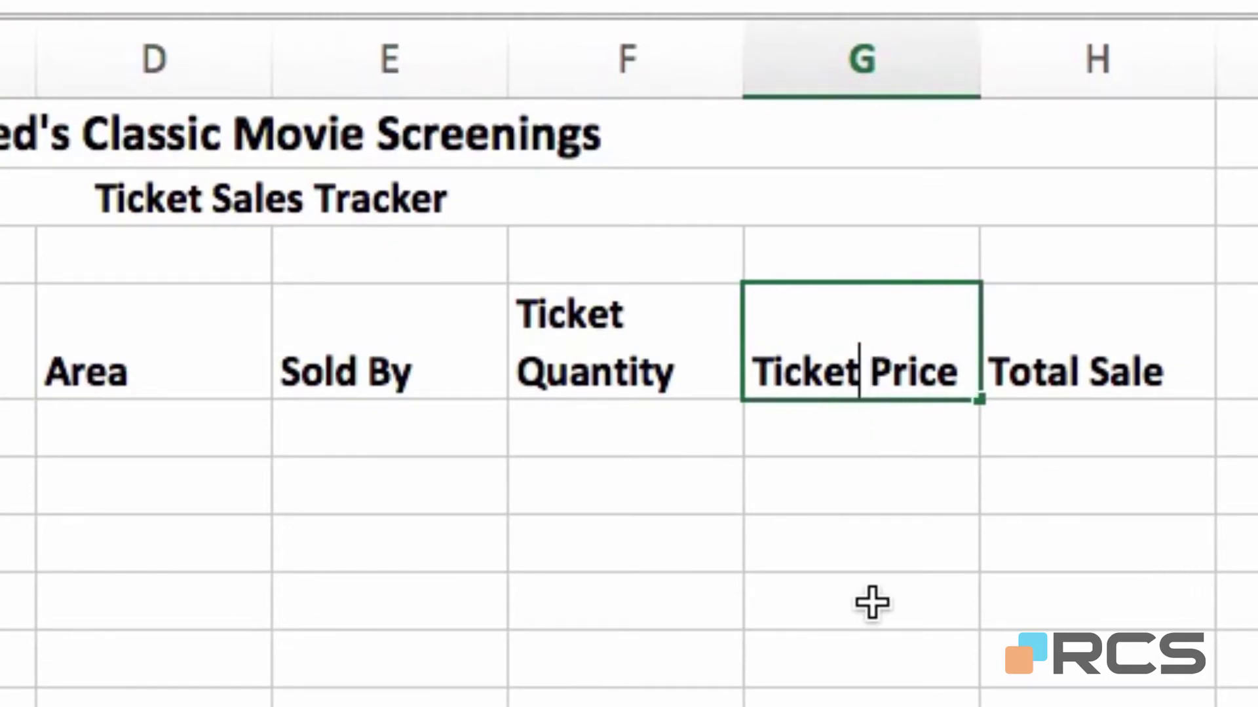
{"action": "key", "text": "alt+Return"}
{"action": "key", "text": "Delete"}
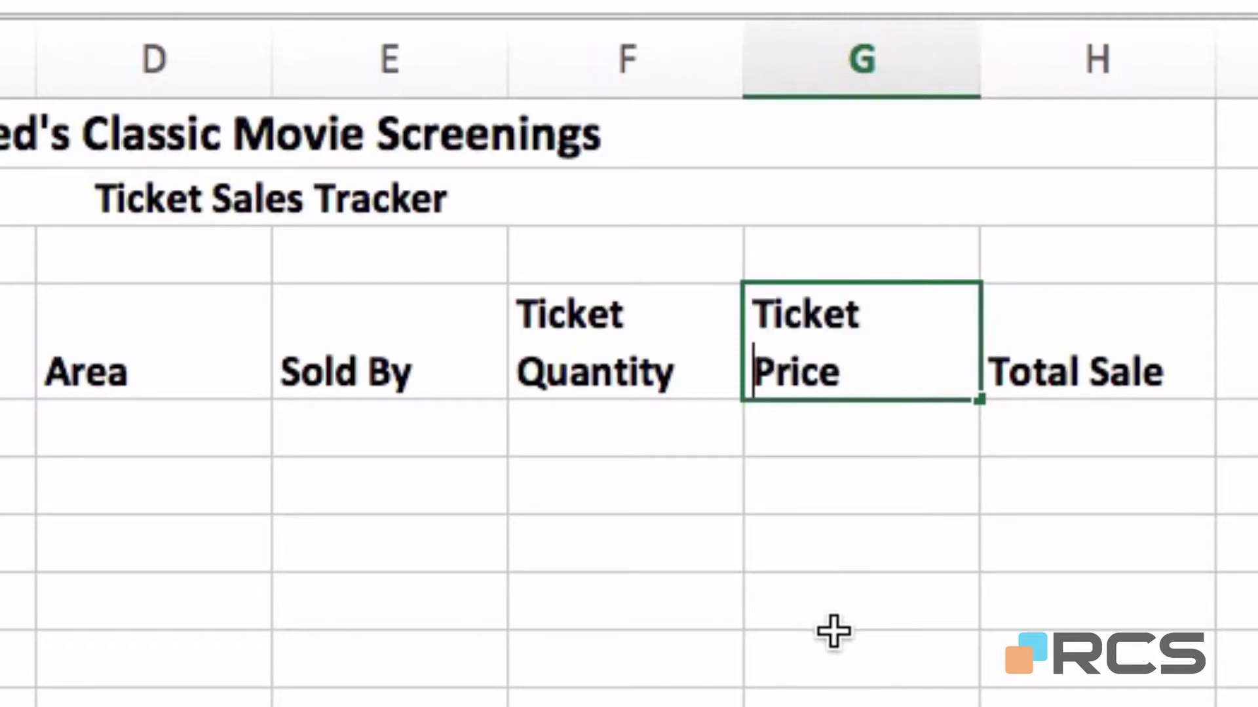
{"action": "key", "text": "Tab"}
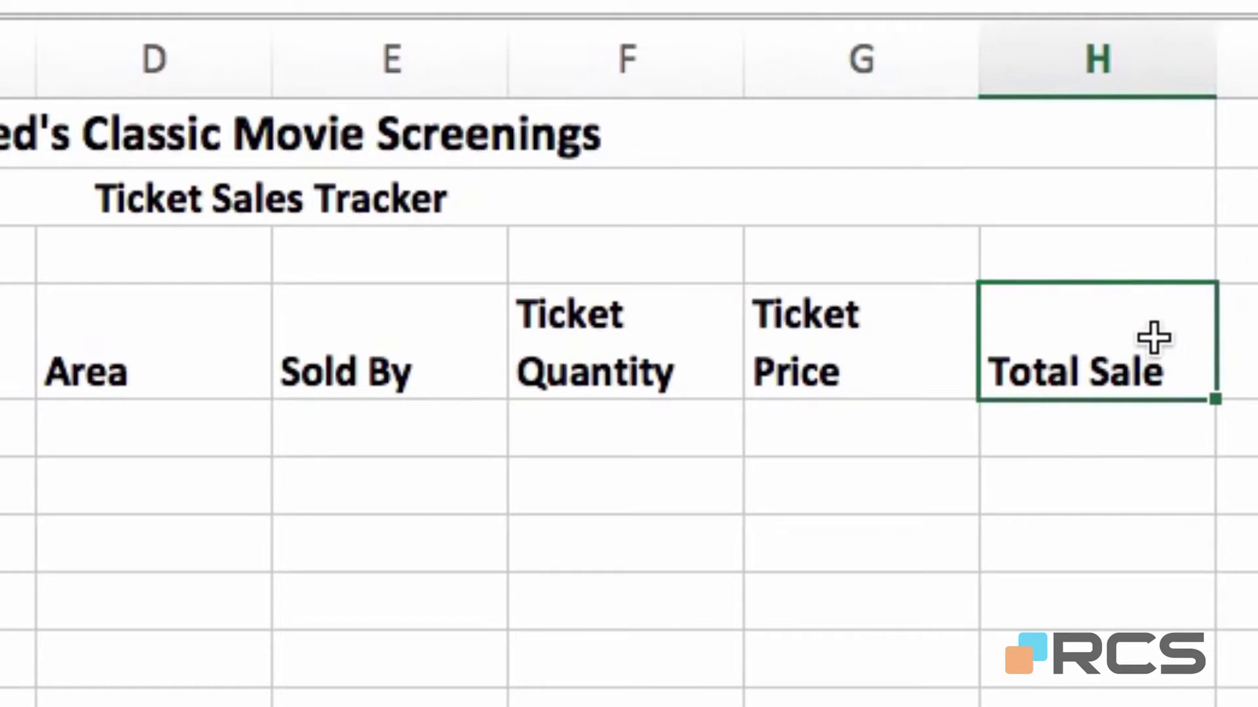
- Split the Total Sale heading in H4 onto two lines with a line break, removing the space before "Sale"
{"action": "double_click", "coordinate": [1081, 367]}
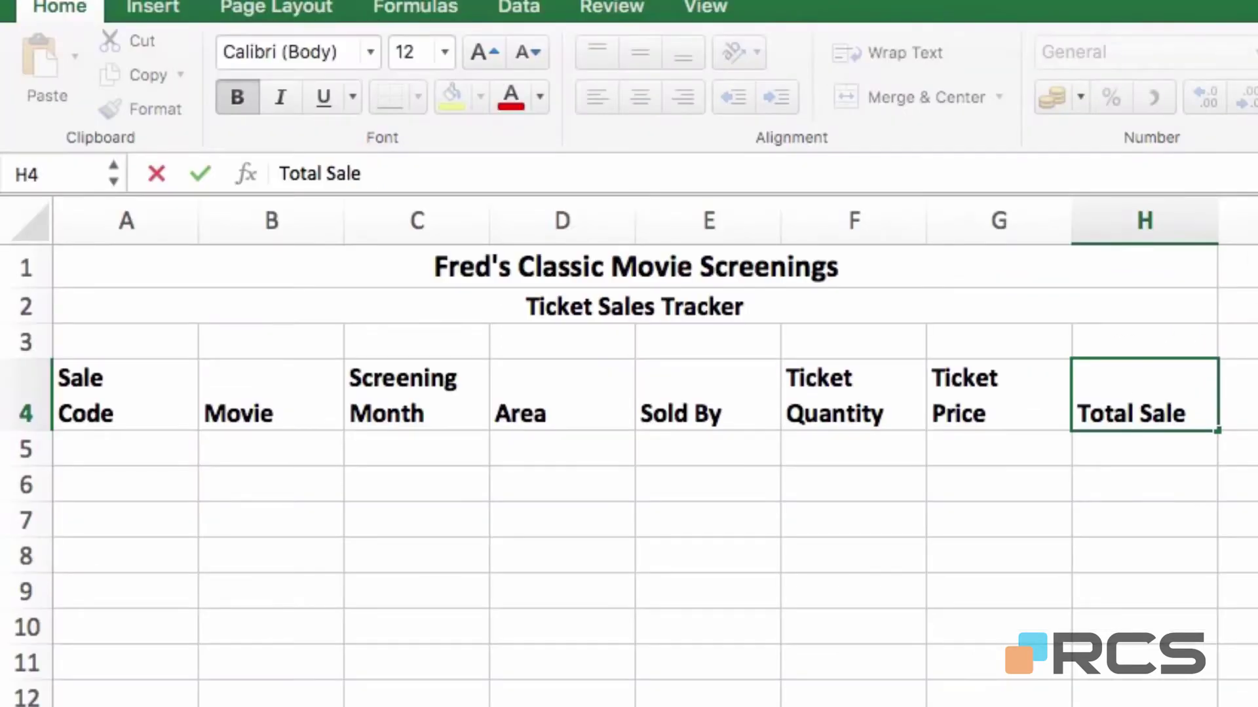
{"action": "key", "text": "ctrl+alt+Return"}
{"action": "key", "text": "Delete"}
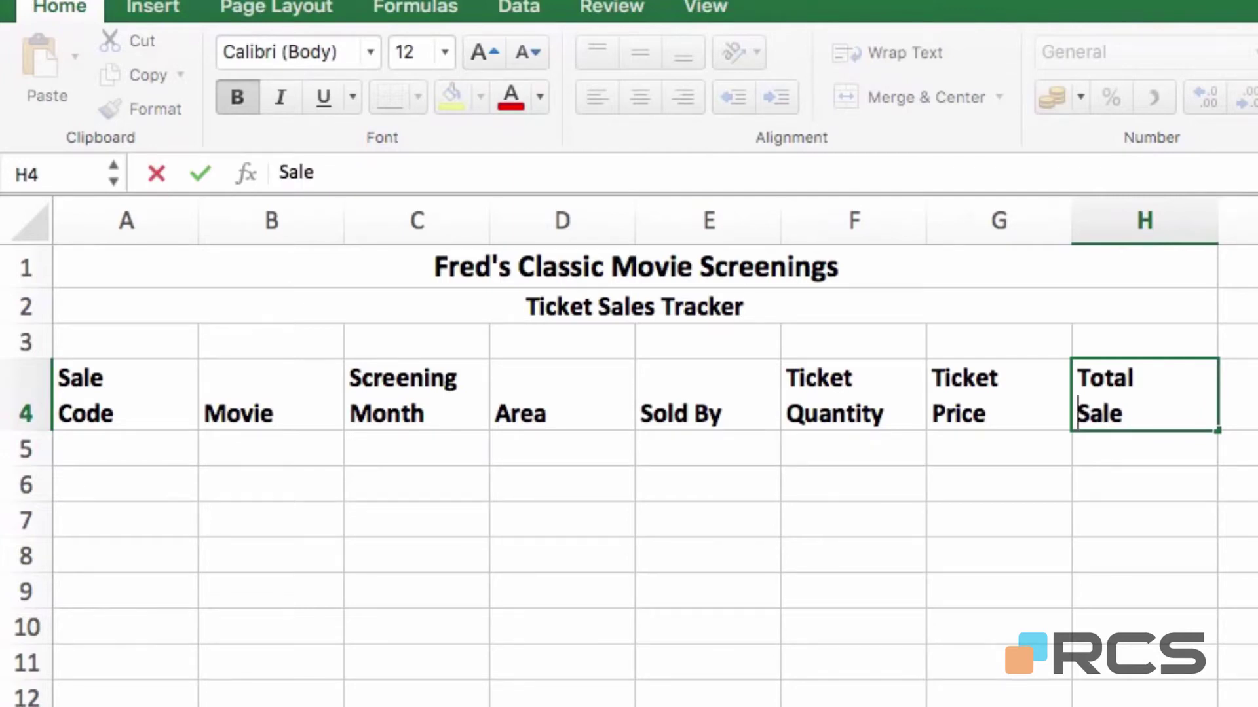
- Begin the first sale record in row 5 with sale code 1, movie Casablanca and screening month December
{"action": "left_click", "coordinate": [125, 448]}
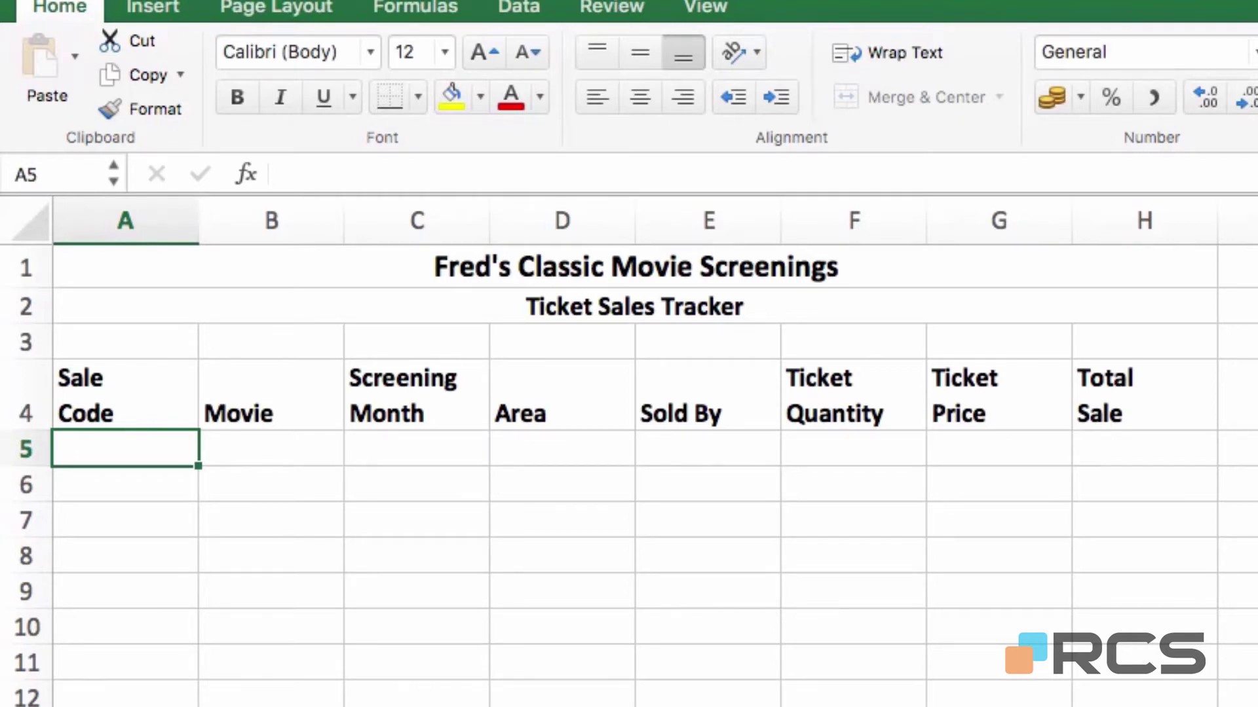
{"action": "type", "text": "1"}
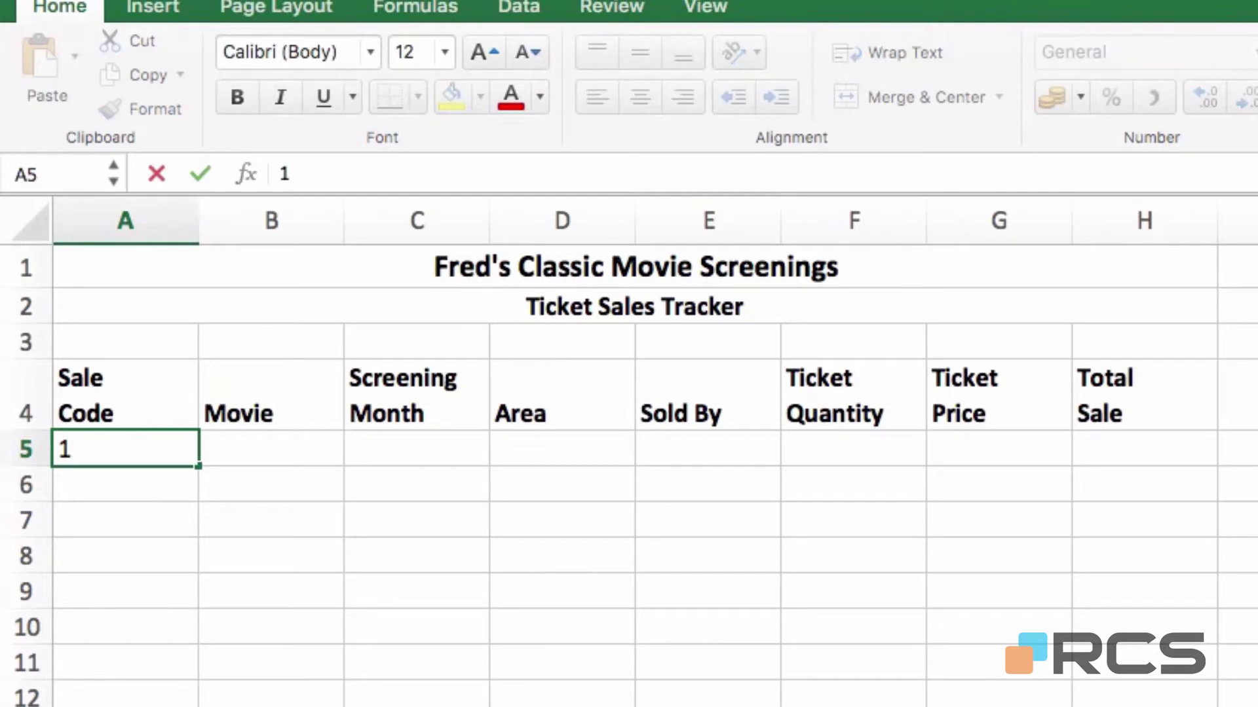
{"action": "key", "text": "Tab"}
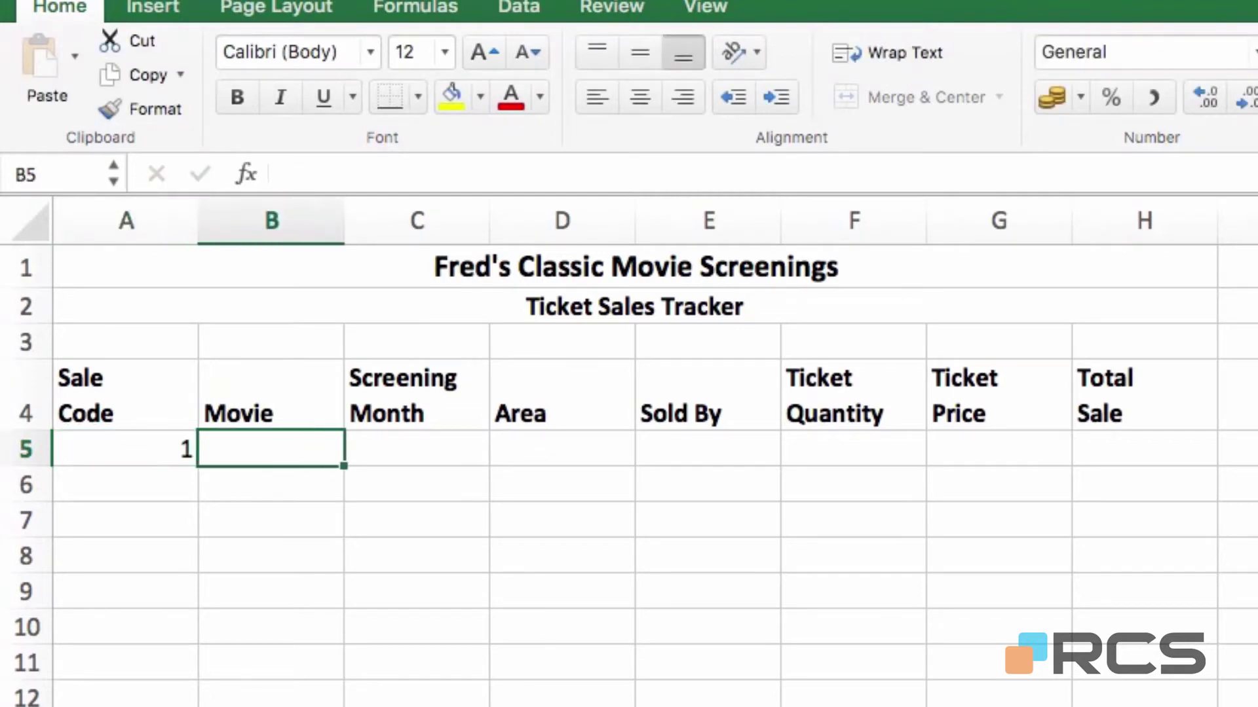
{"action": "type", "text": "Casa"}
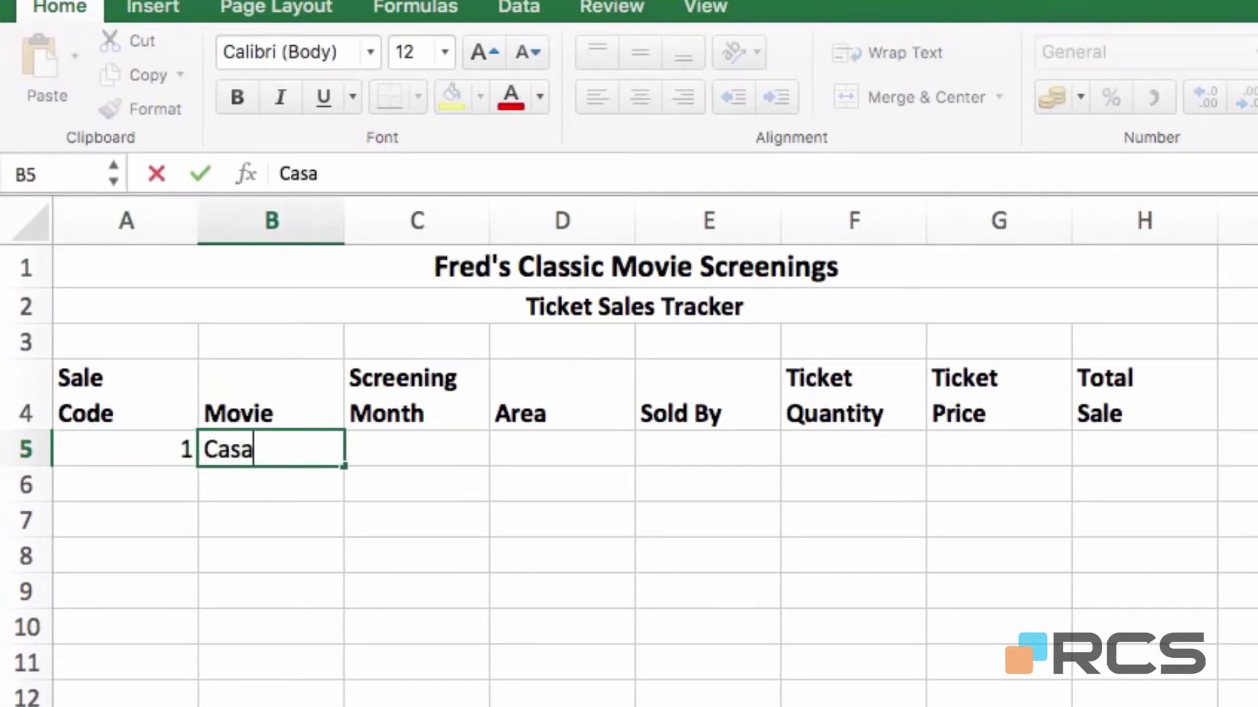
{"action": "type", "text": "blanca"}
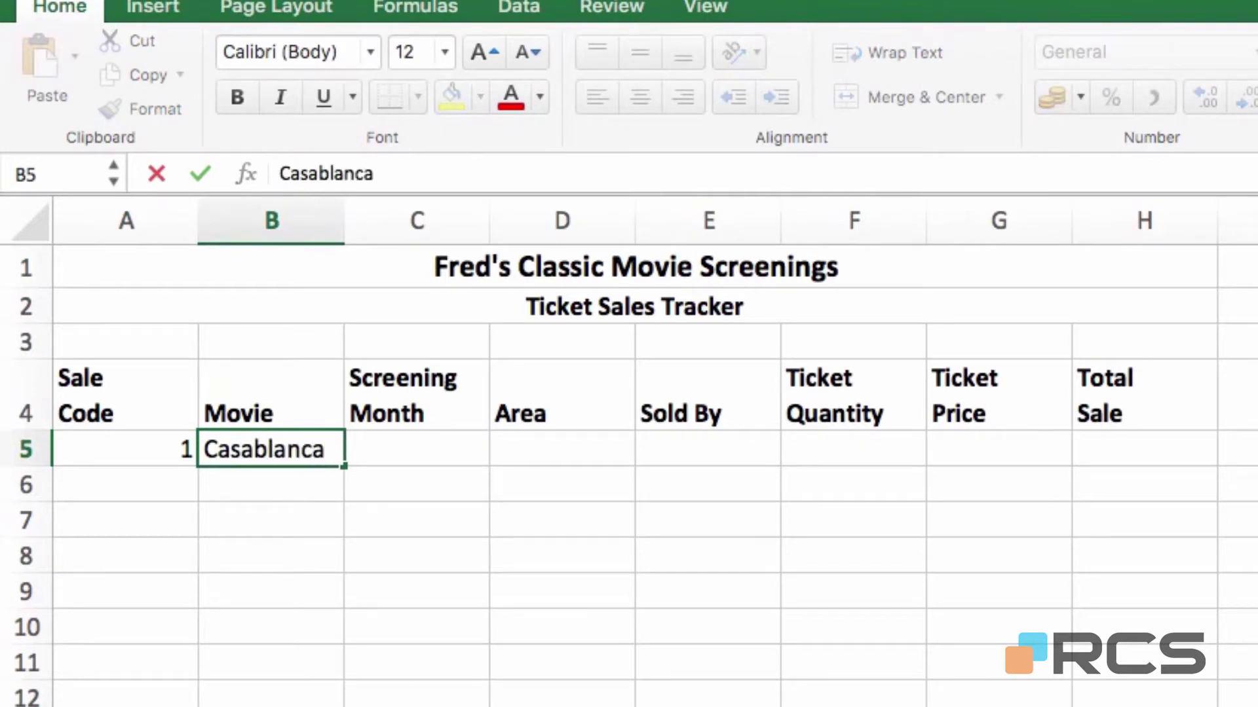
{"action": "key", "text": "Tab"}
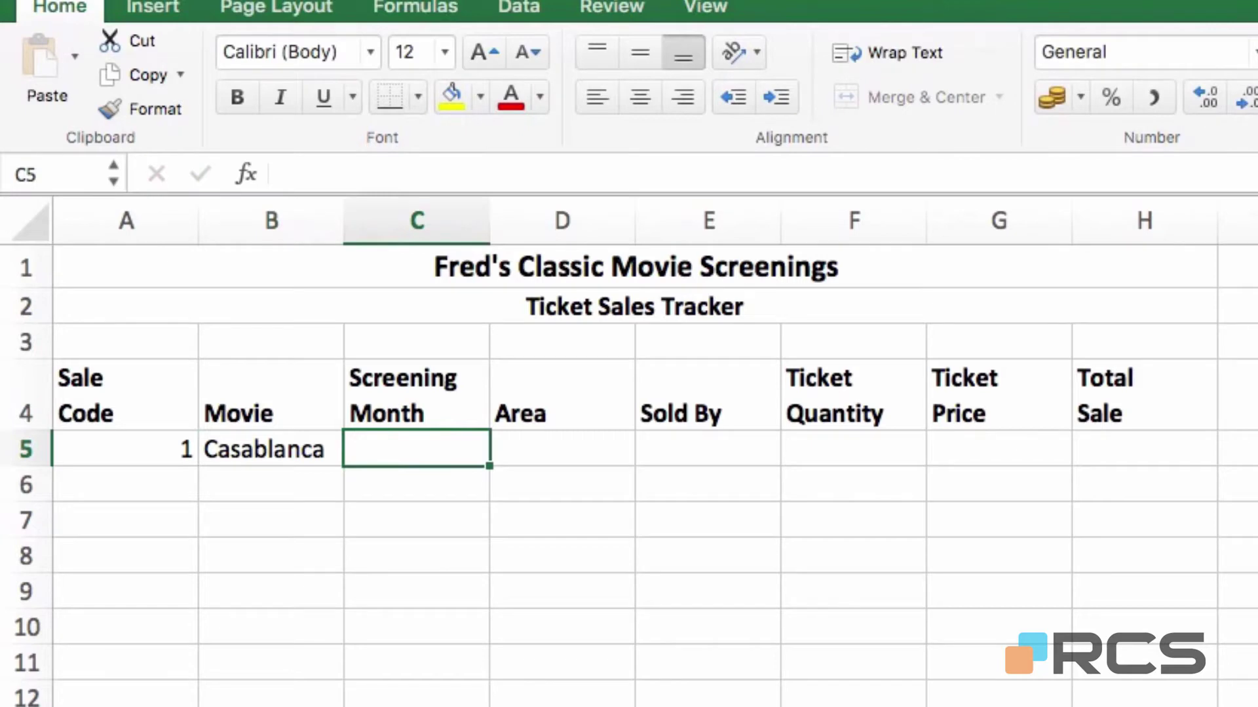
{"action": "type", "text": "December"}
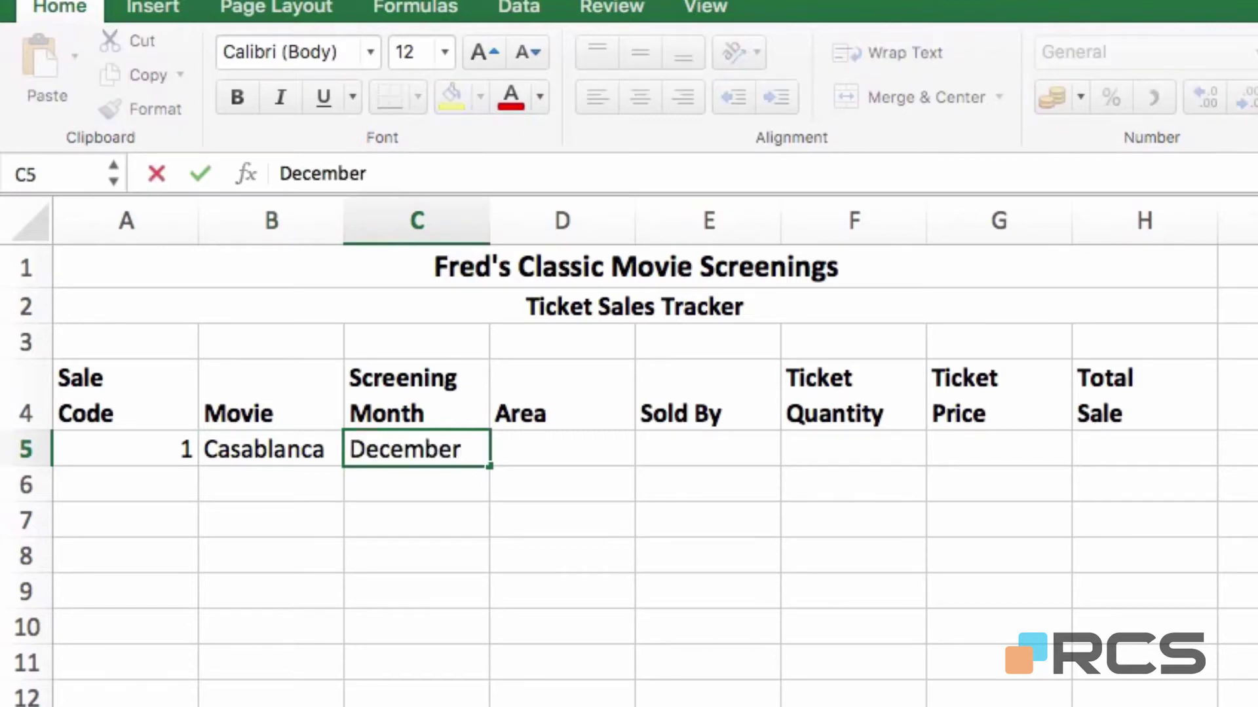
{"action": "key", "text": "Tab"}
- Complete the row 5 record with area North, the seller's first name, ticket quantity 12 and ticket price 3.75
{"action": "type", "text": "North"}
{"action": "key", "text": "Tab"}
{"action": "type", "text": "Fred"}
{"action": "key", "text": "Tab"}
{"action": "type", "text": "12"}
{"action": "key", "text": "Tab"}
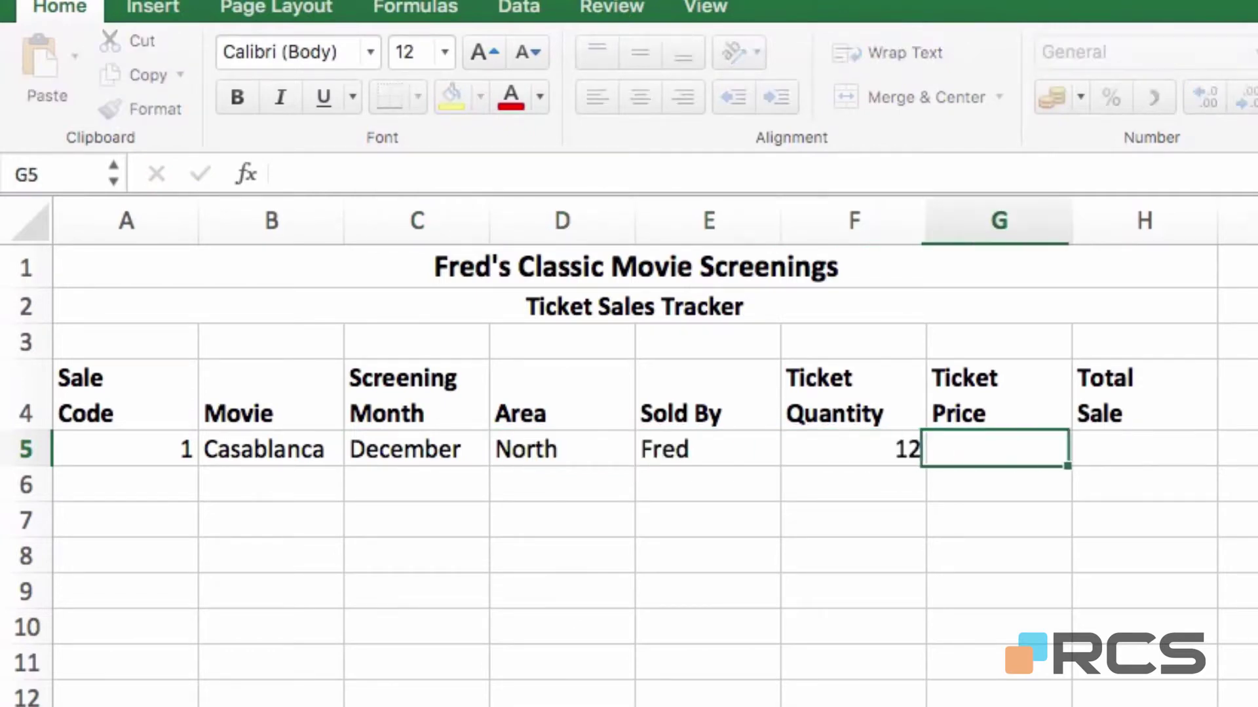
{"action": "type", "text": "3.75"}
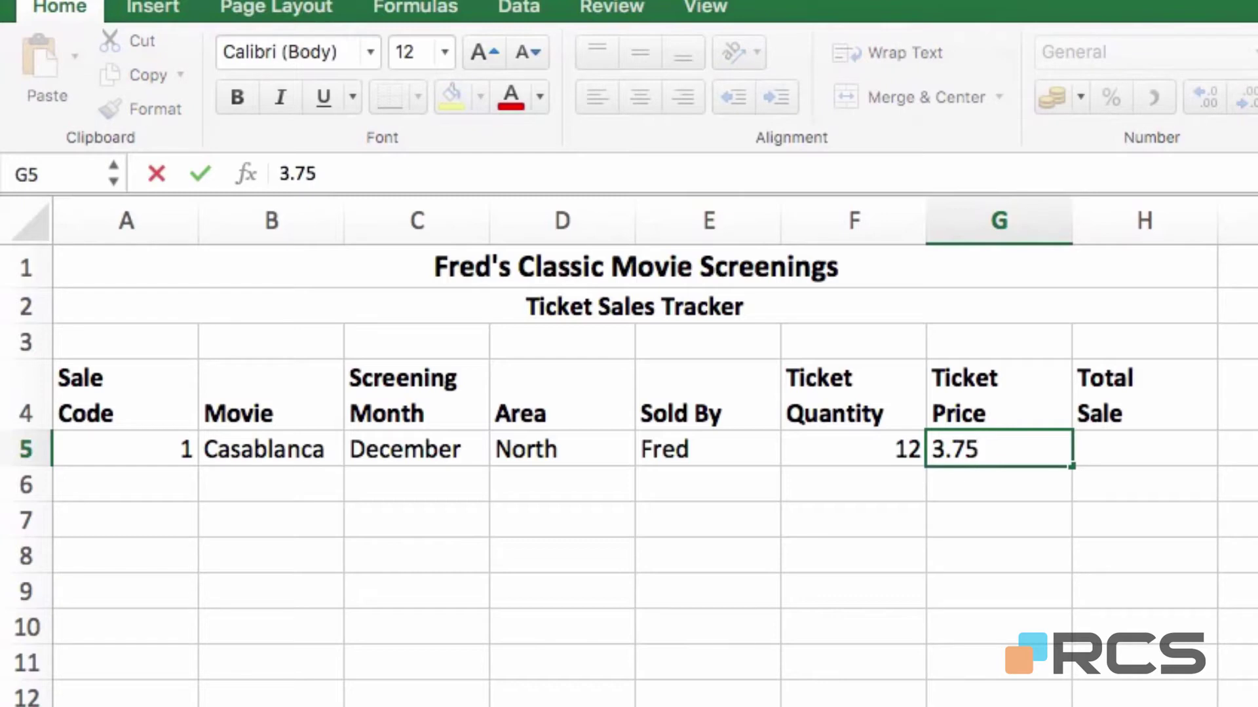
{"action": "key", "text": "Return"}
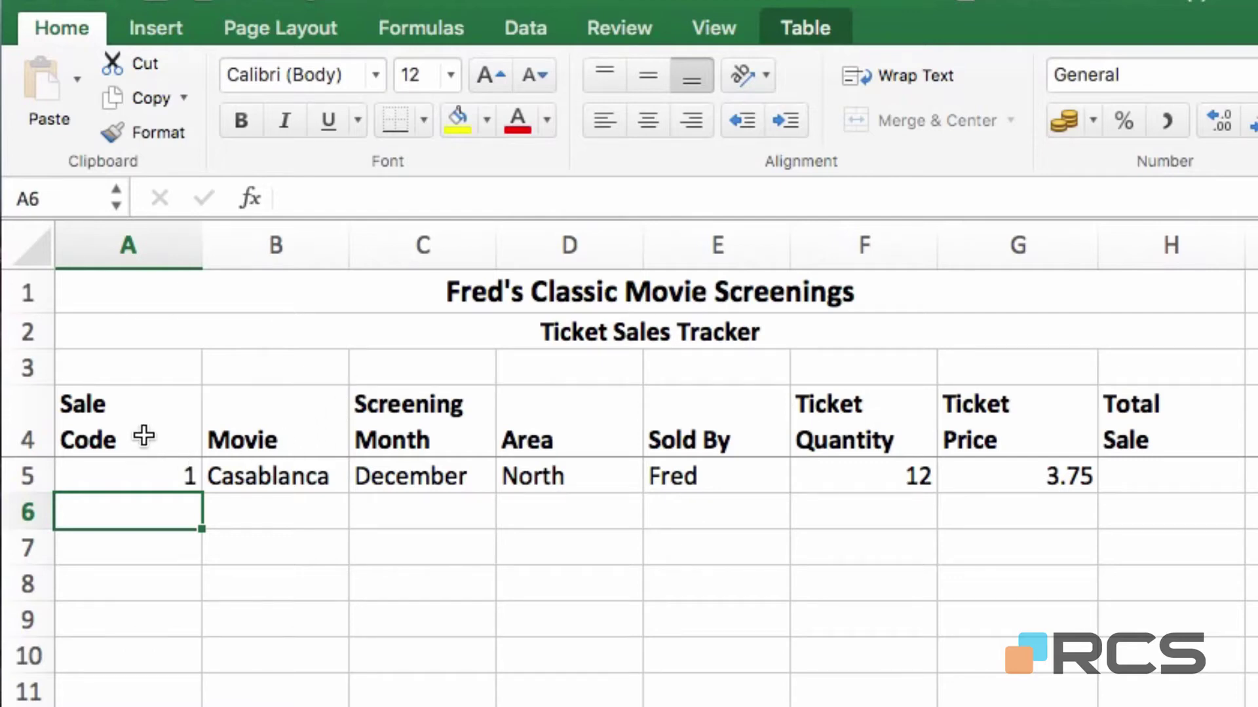
- Center the headings in A4:H4 horizontally and align them vertically to the middle of their cells
{"action": "mouse_move", "coordinate": [133, 428]}
{"action": "left_mouse_down"}
{"action": "mouse_move", "coordinate": [256, 439]}
{"action": "mouse_move", "coordinate": [1153, 412]}
{"action": "left_mouse_up"}
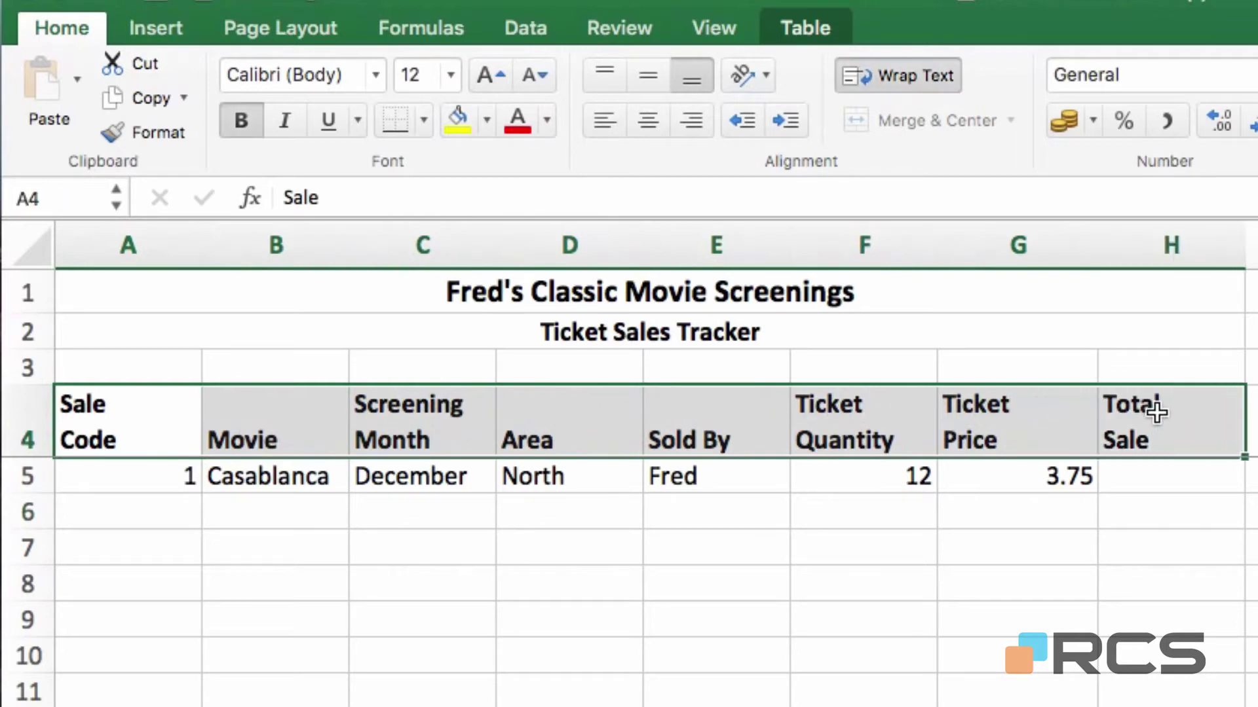
{"action": "left_click", "coordinate": [651, 119]}
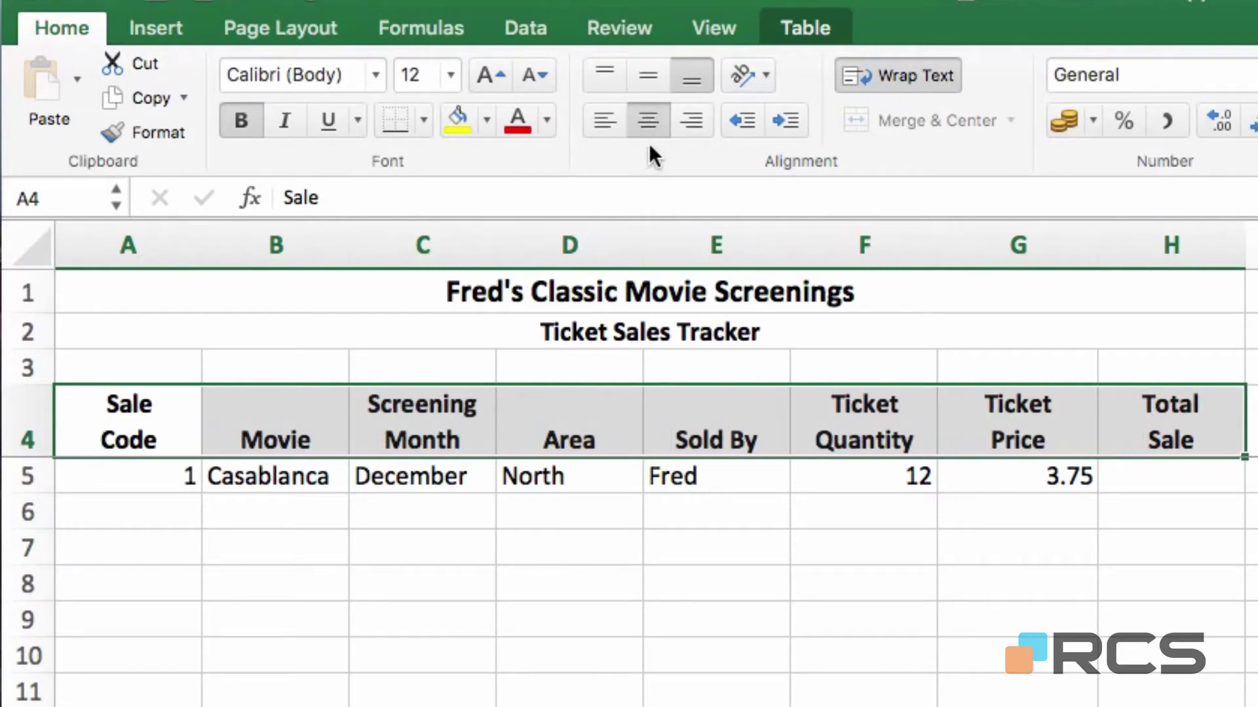
{"action": "left_click", "coordinate": [646, 74]}
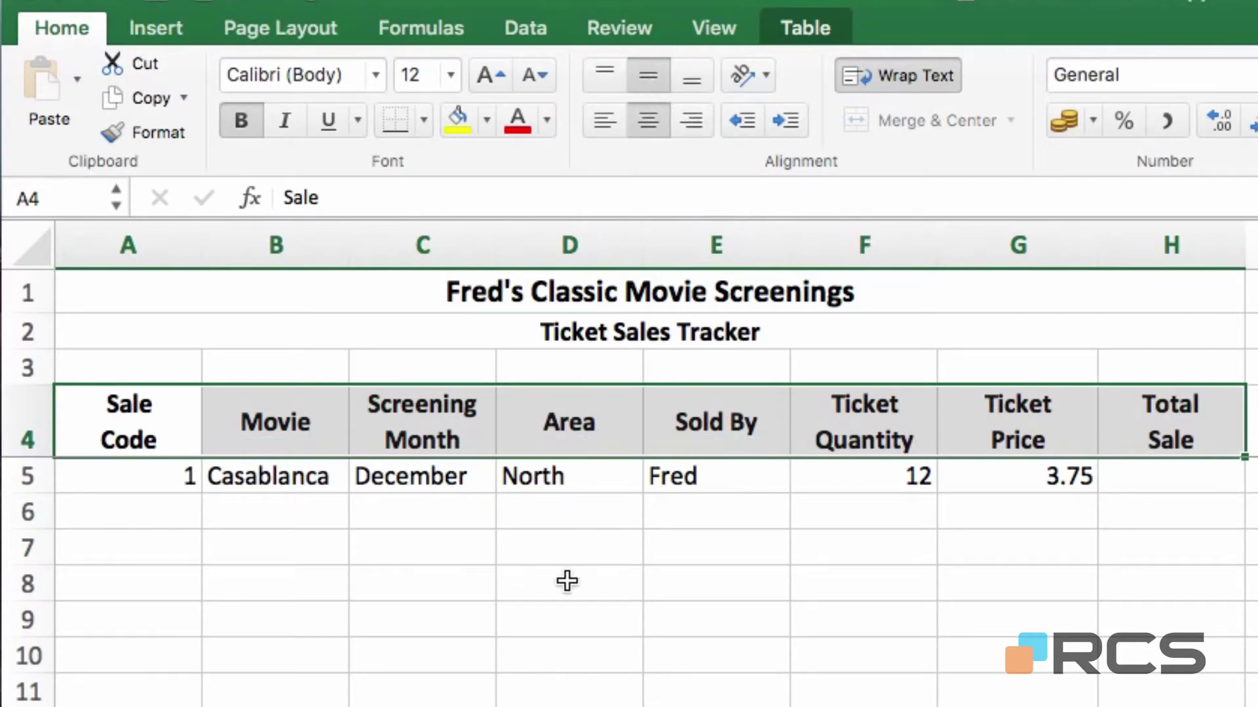
- Begin the second sale record in row 6 with sale code 2, movie Gone With The Wind and screening month November
{"action": "left_click", "coordinate": [130, 521]}
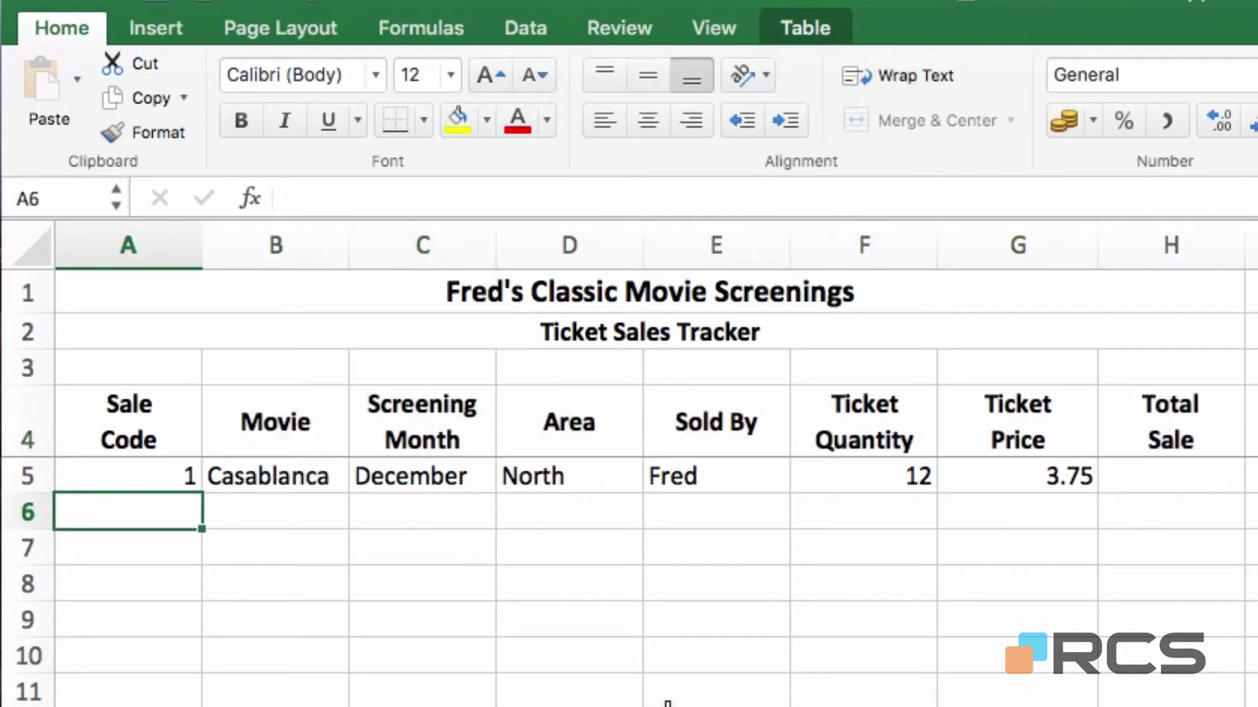
{"action": "type", "text": "2"}
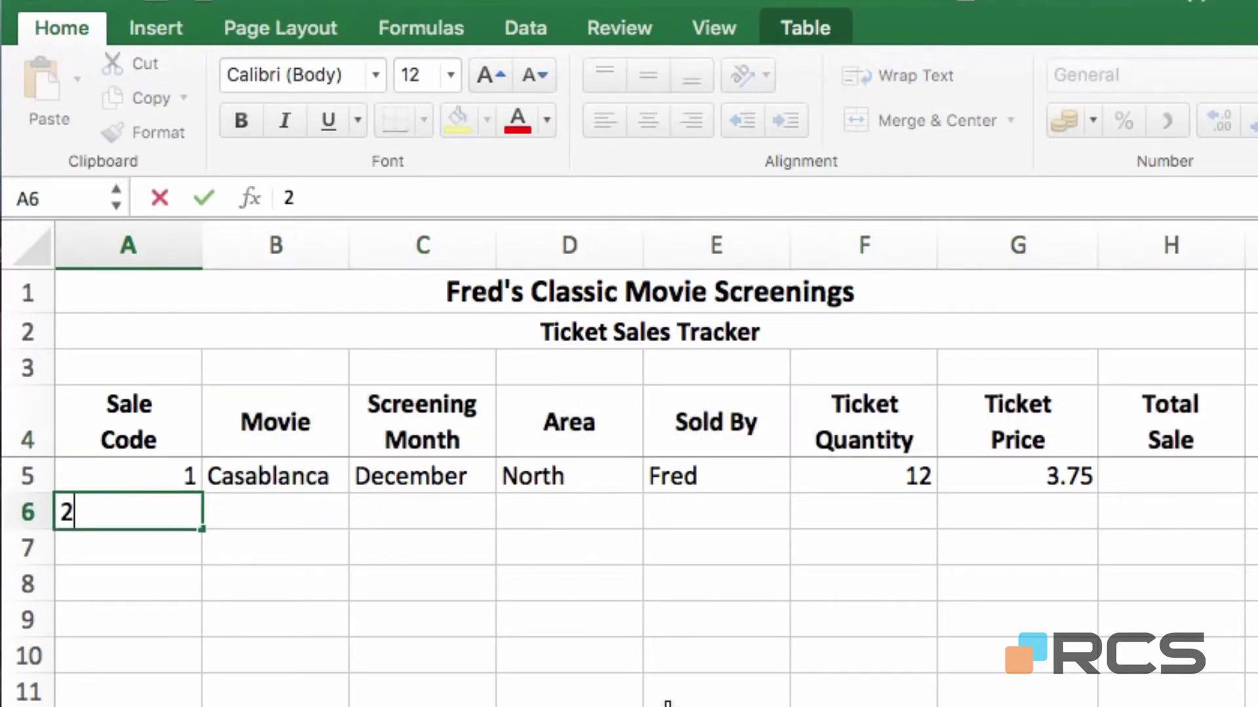
{"action": "key", "text": "Tab"}
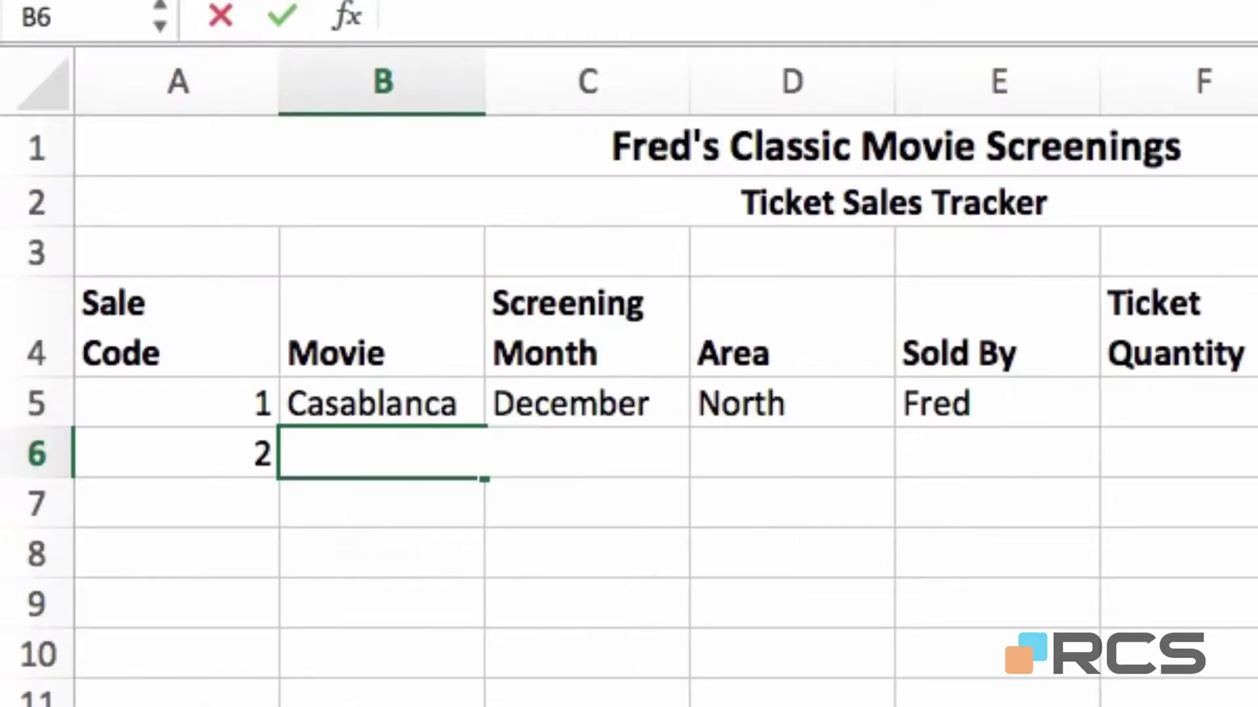
{"action": "type", "text": "Gon"}
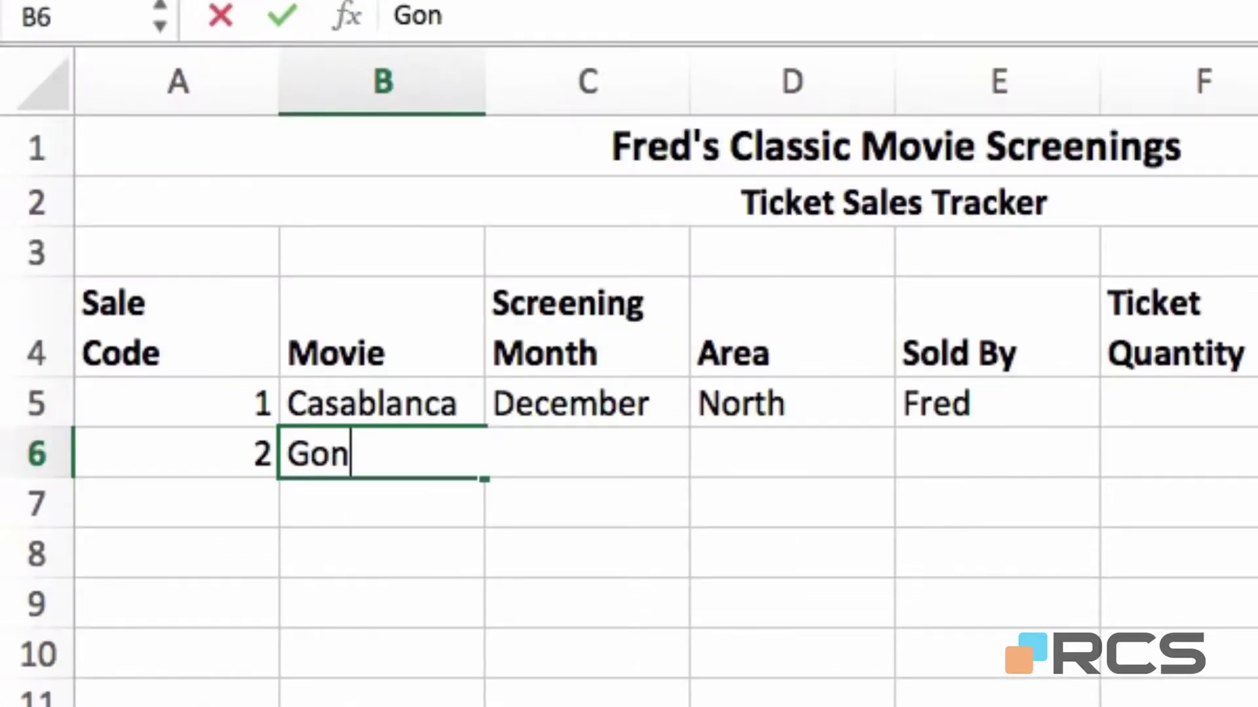
{"action": "type", "text": "e With The Wi"}
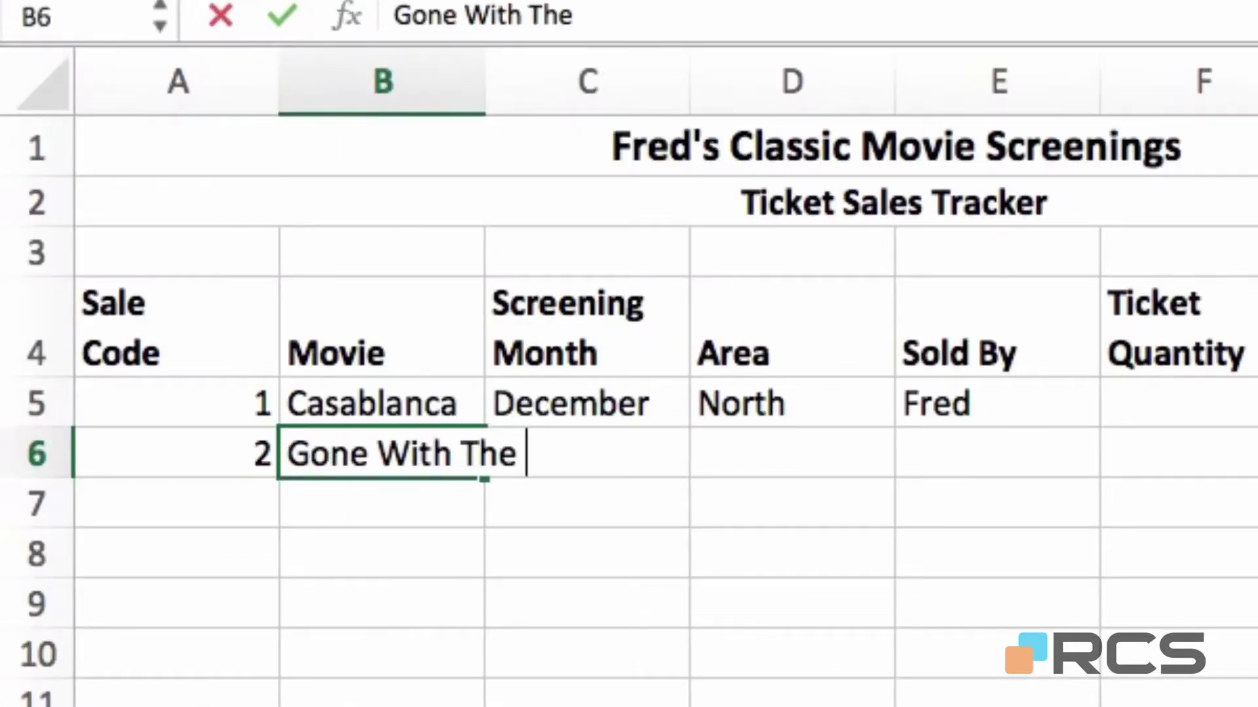
{"action": "type", "text": "nd"}
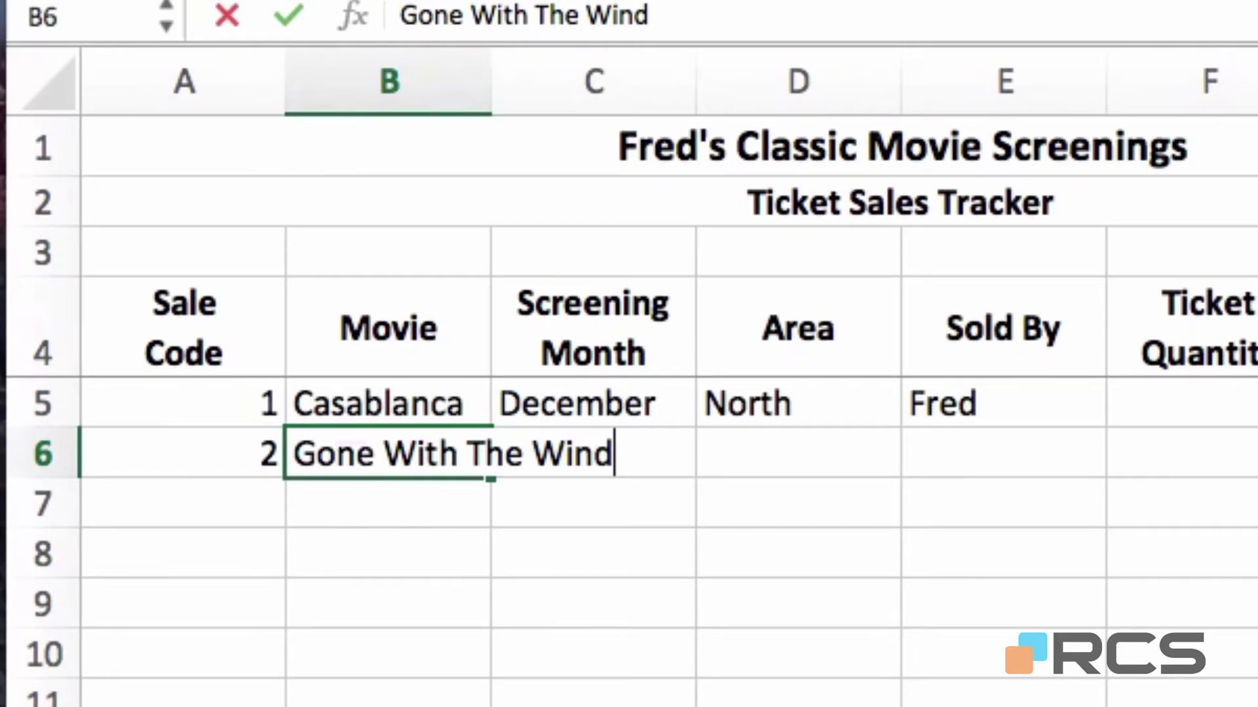
{"action": "key", "text": "Tab"}
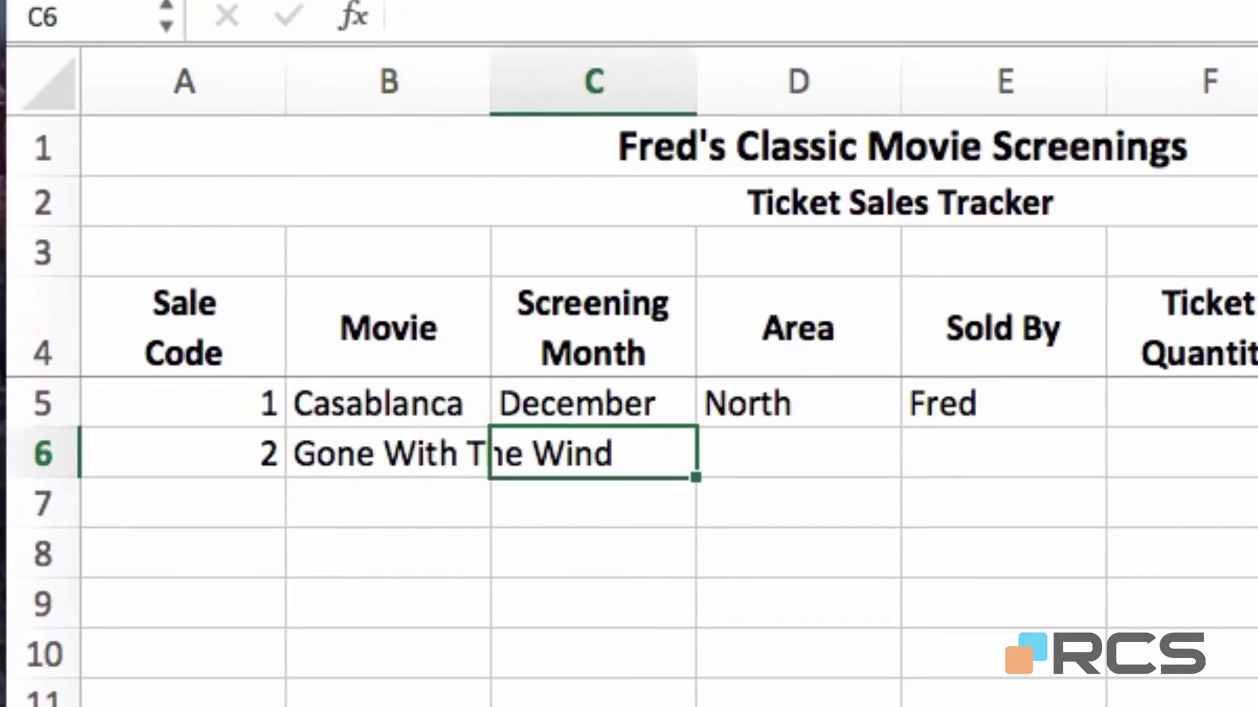
{"action": "type", "text": "November"}
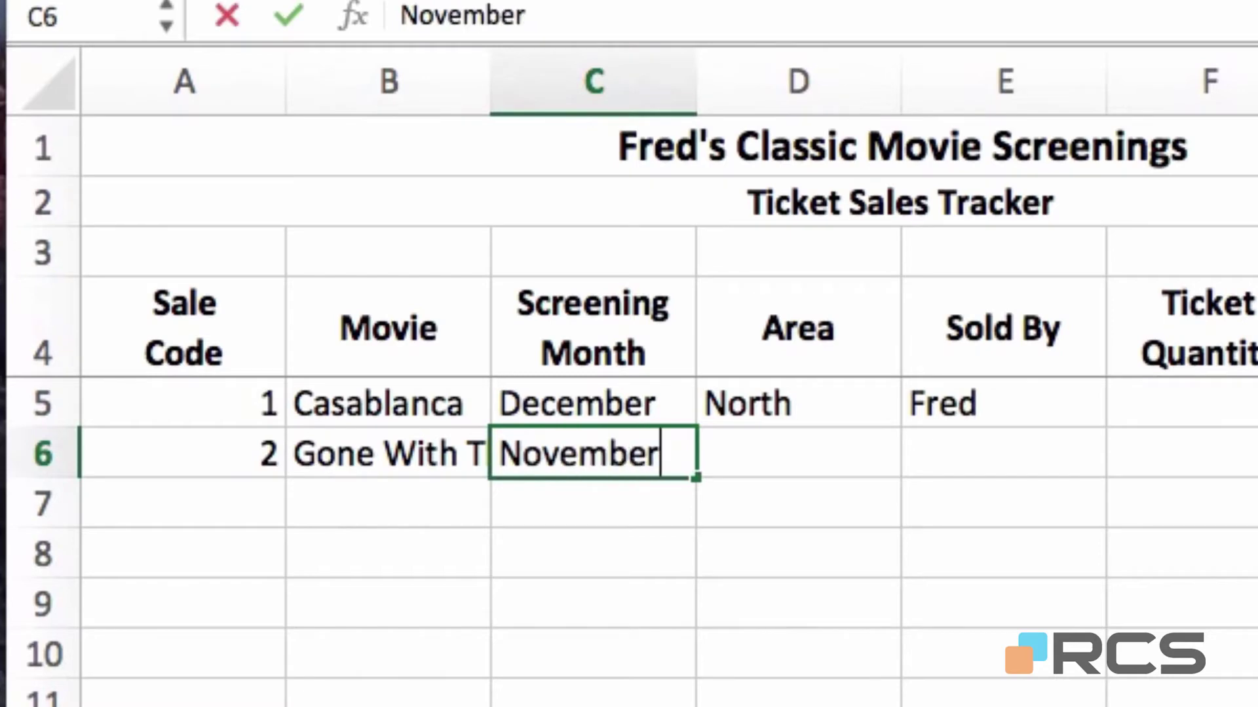
{"action": "key", "text": "Tab"}
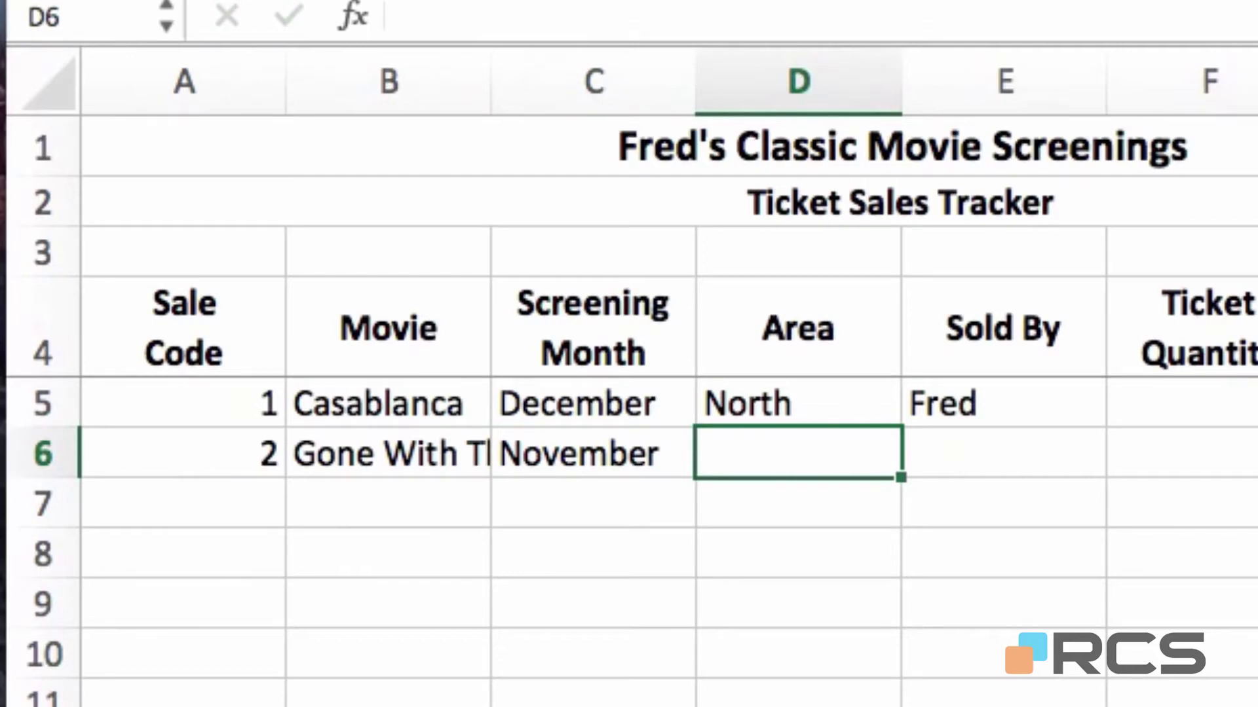
- Complete the row 6 record with area South, the seller's first name, ticket quantity 18 and ticket price 3.95
{"action": "type", "text": "South"}
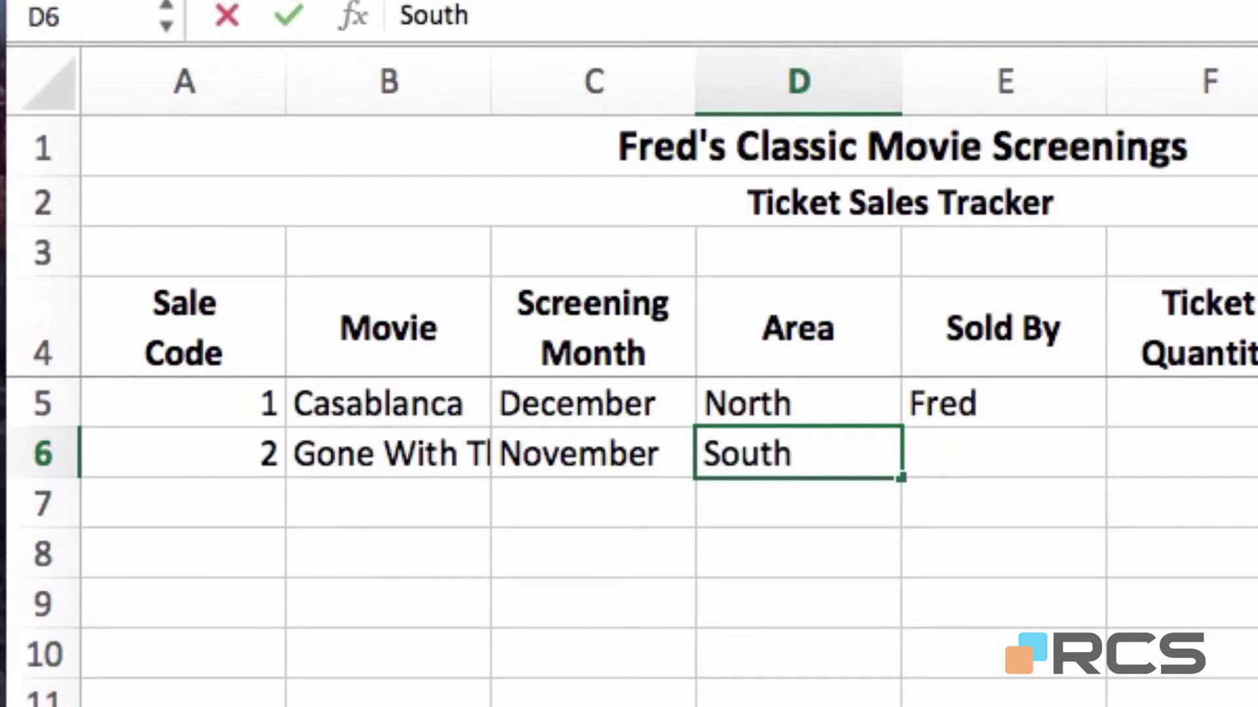
{"action": "key", "text": "Tab"}
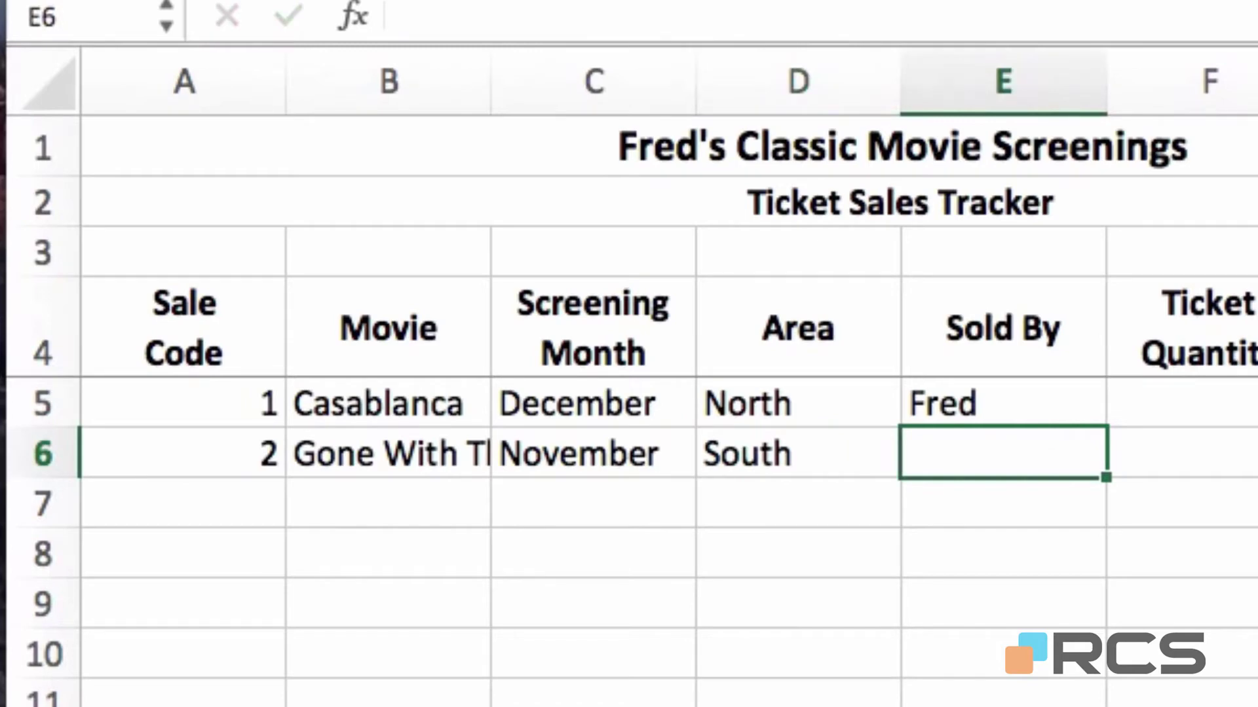
{"action": "type", "text": "Lisa"}
{"action": "key", "text": "Tab"}
{"action": "type", "text": "18"}
{"action": "key", "text": "Tab"}
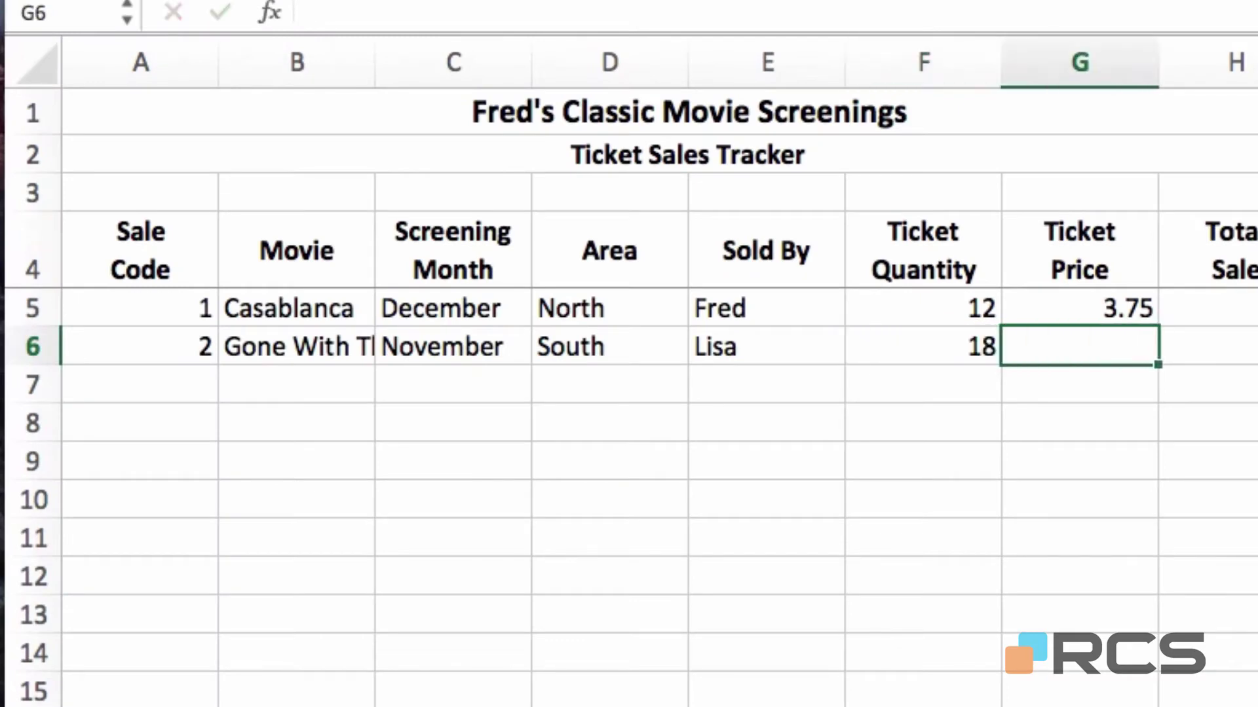
{"action": "type", "text": "3.95"}
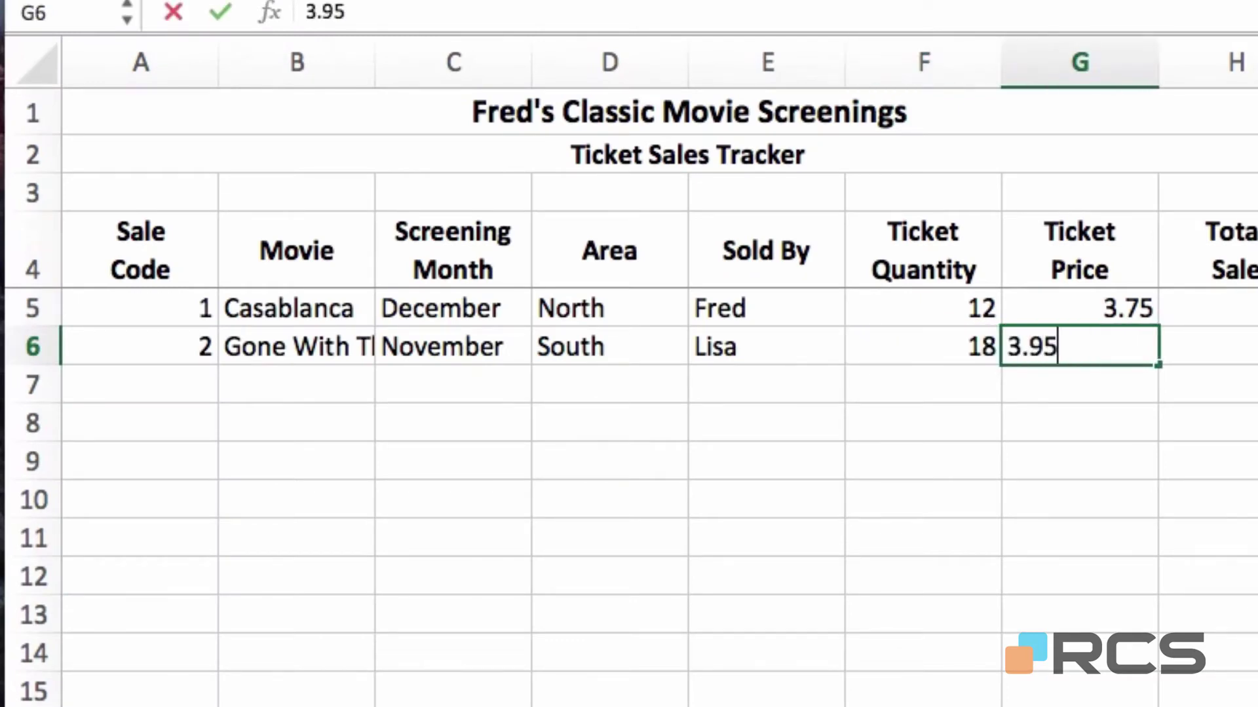
{"action": "key", "text": "Return"}
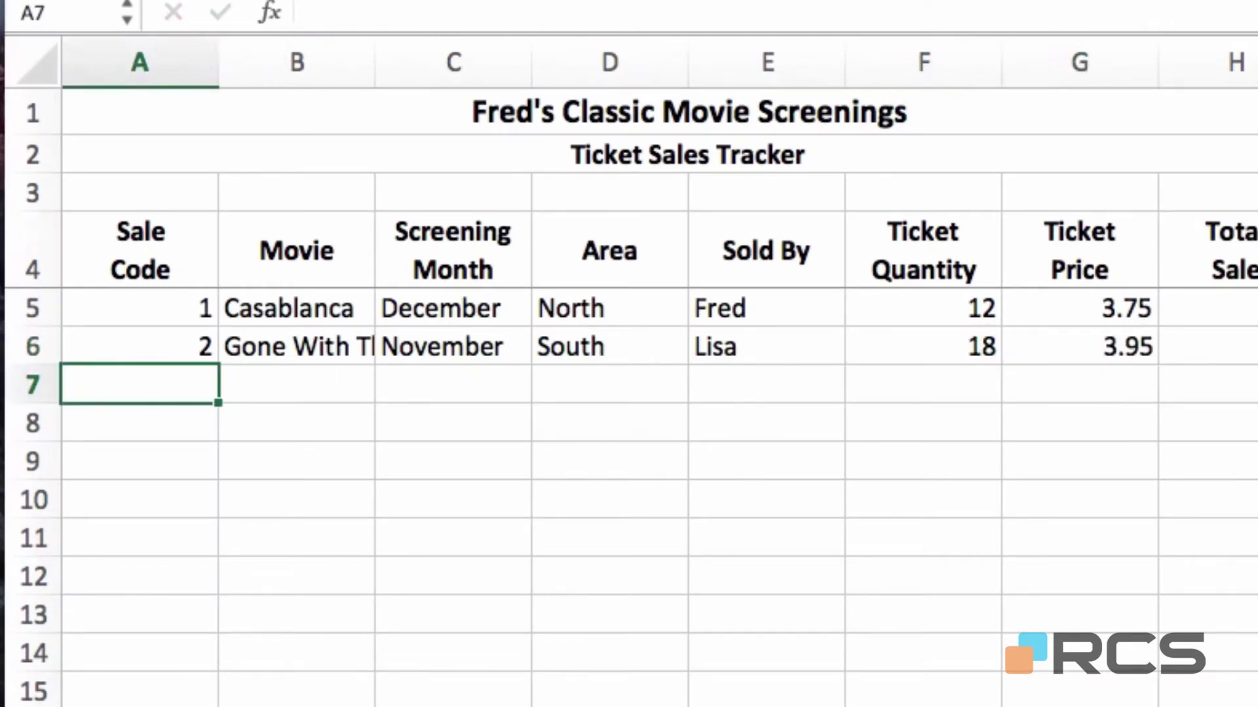
- Begin the third sale record in row 7 with sale code 3, movie Casablanca and screening month December
{"action": "type", "text": "3"}
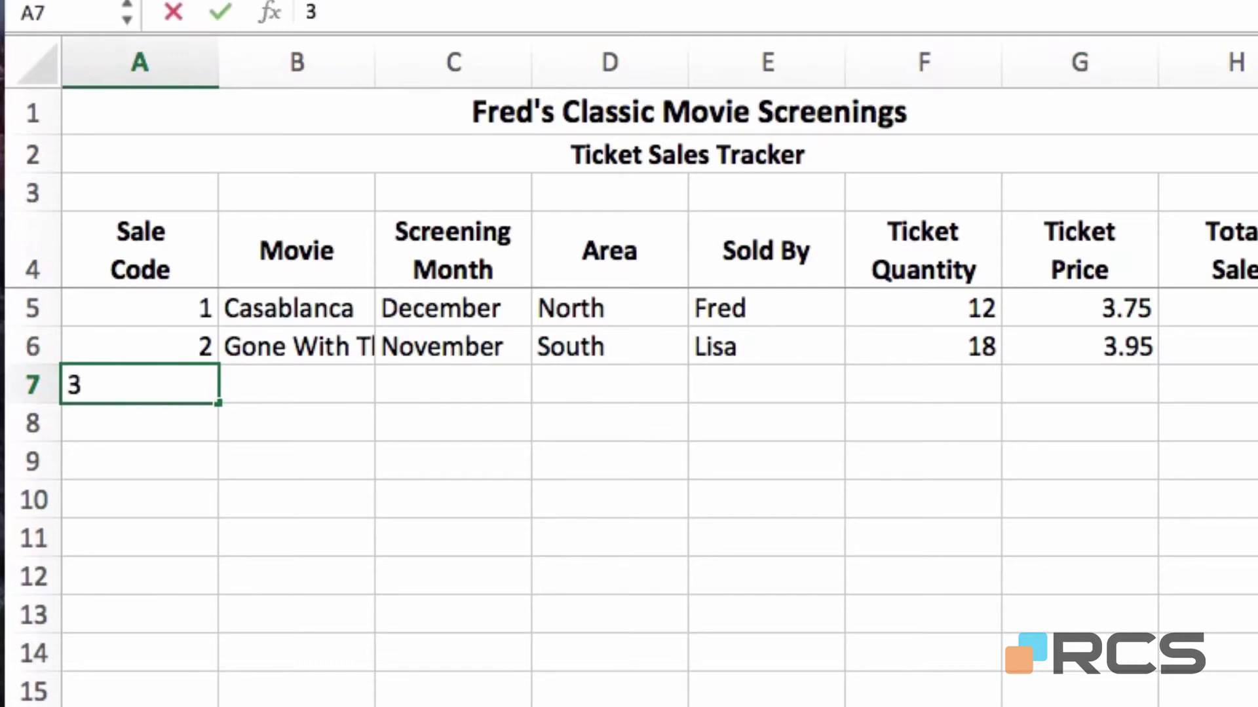
{"action": "key", "text": "Tab"}
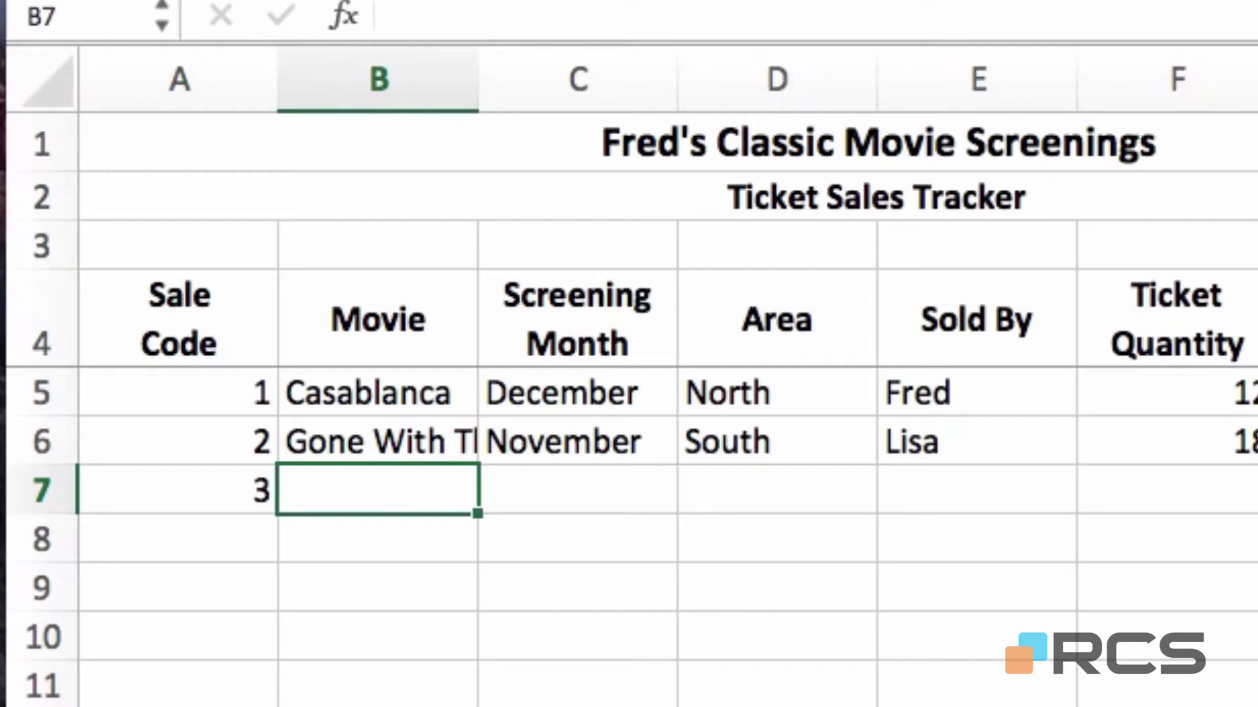
{"action": "type", "text": "Casablanca"}
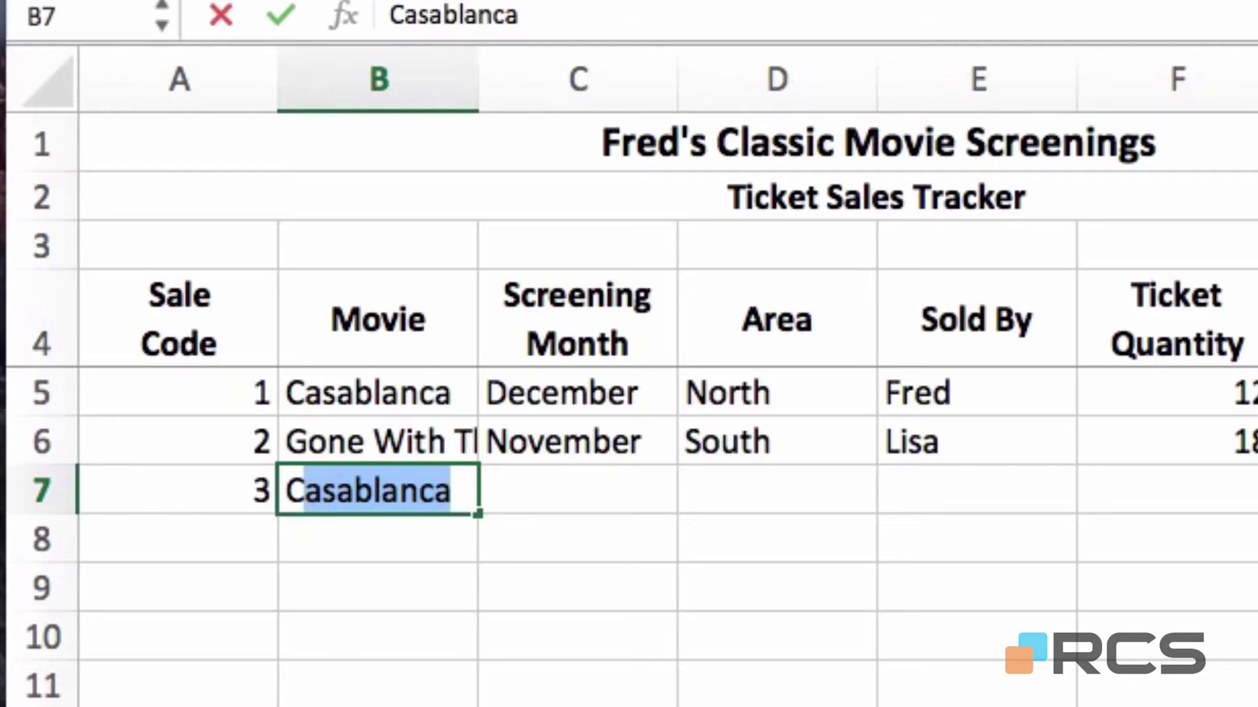
{"action": "key", "text": "Tab"}
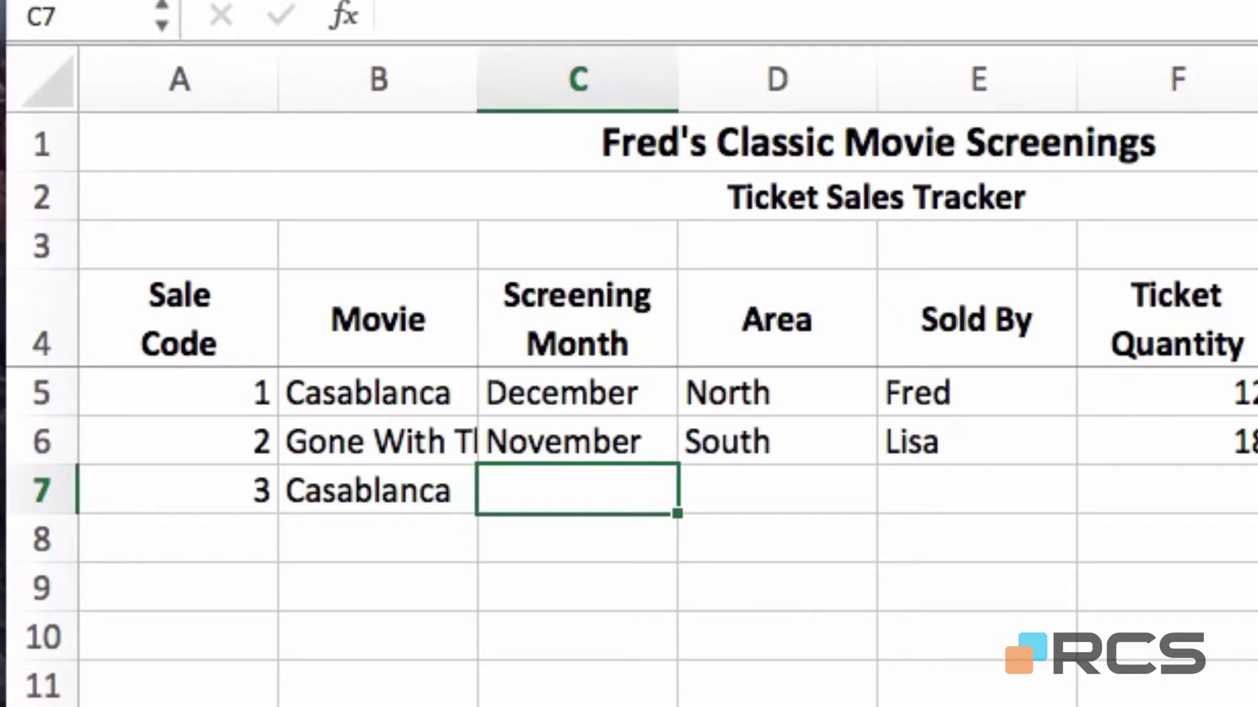
{"action": "type", "text": "D"}
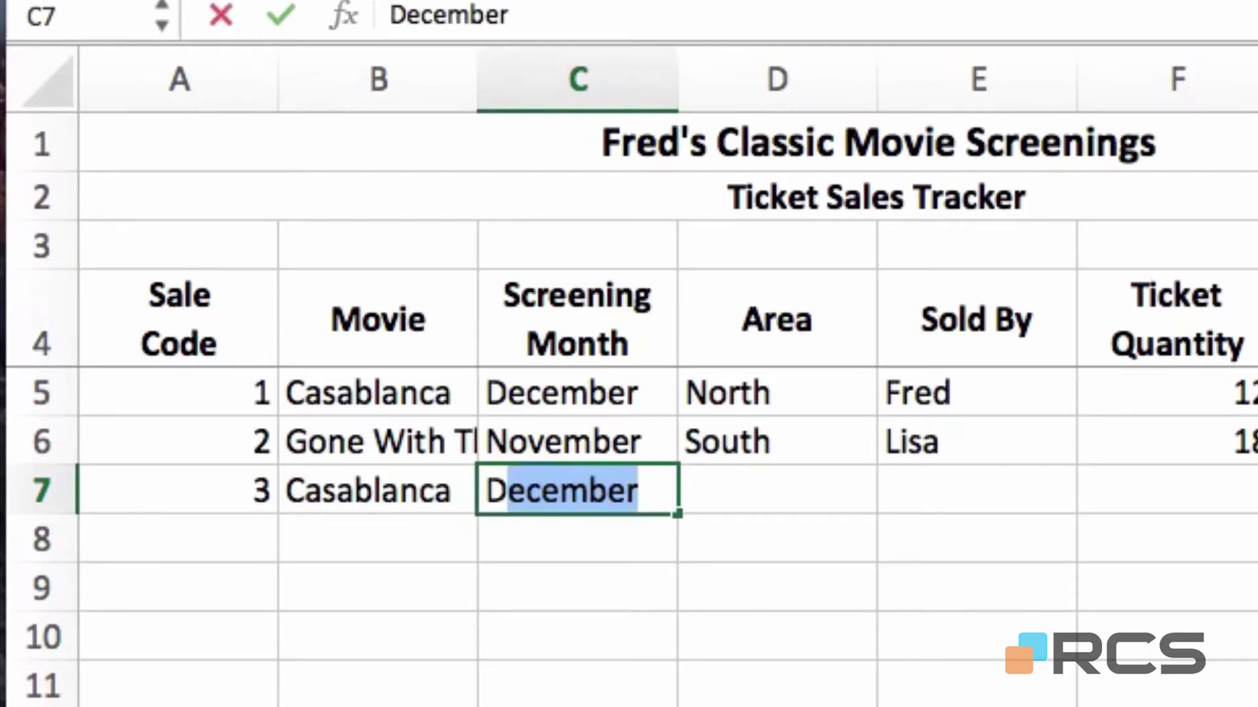
{"action": "key", "text": "Tab"}
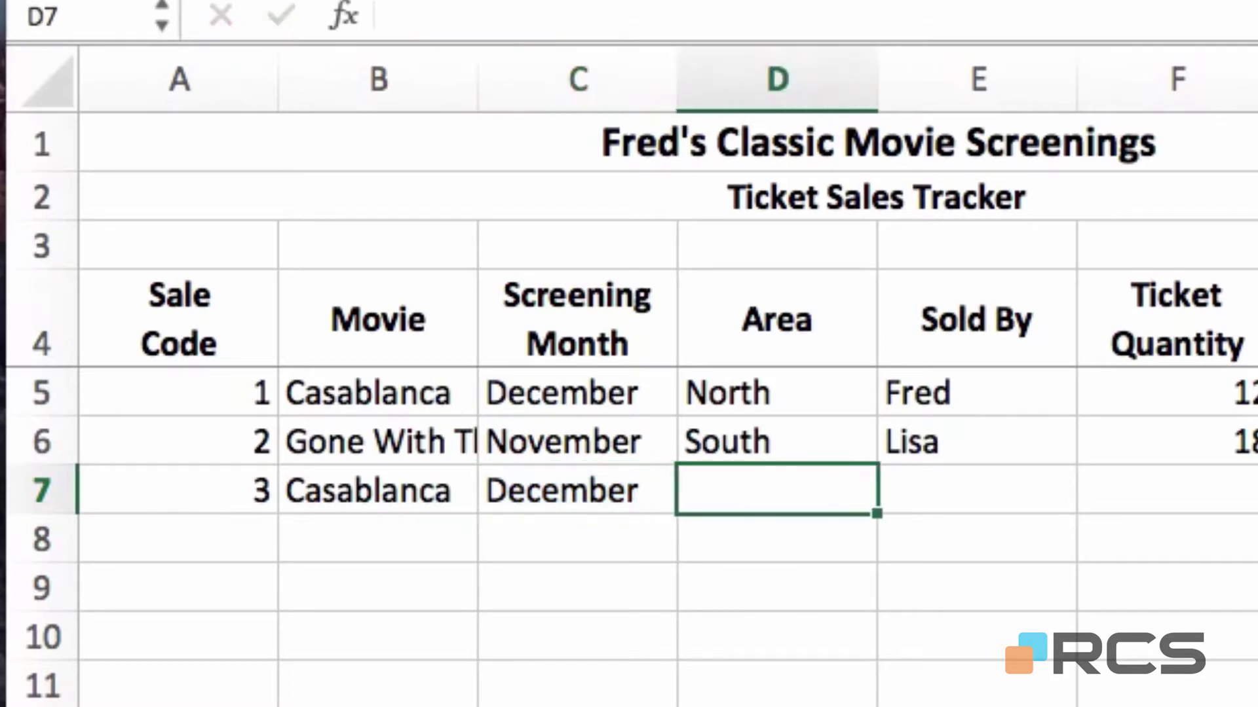
- Complete the row 7 record with area North, the seller's first name, ticket quantity 15 and ticket price 4
{"action": "type", "text": "North"}
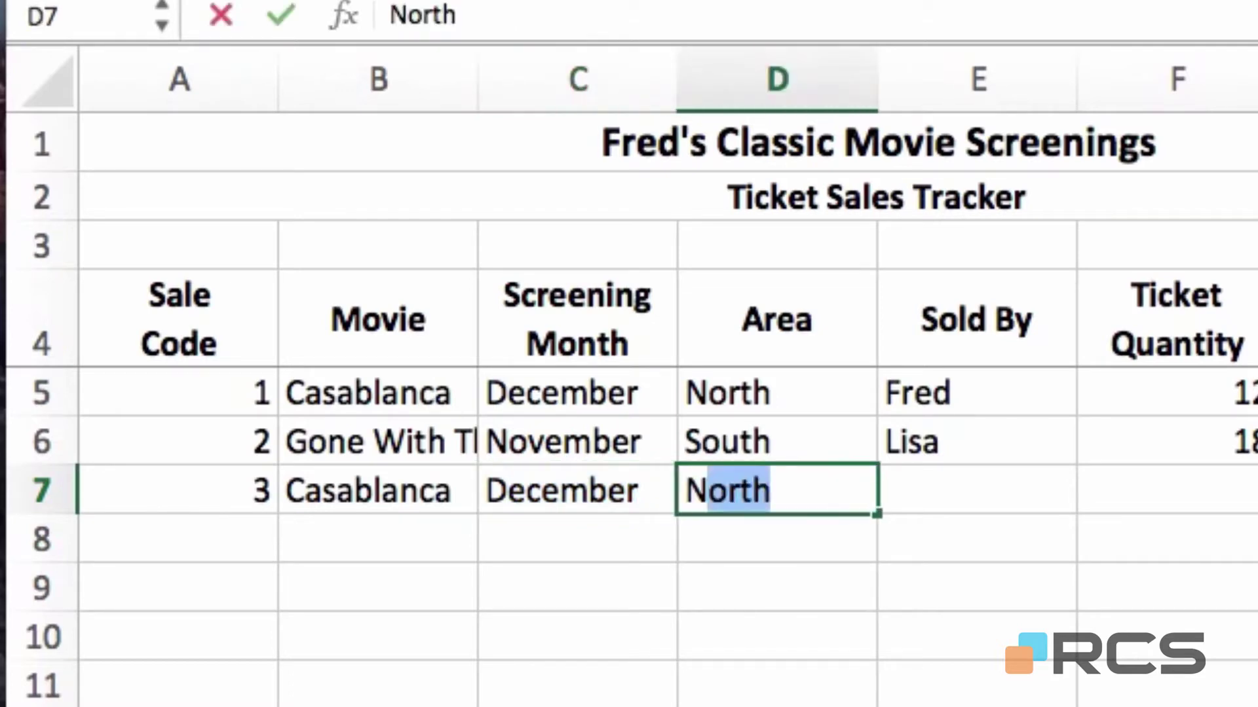
{"action": "key", "text": "Tab"}
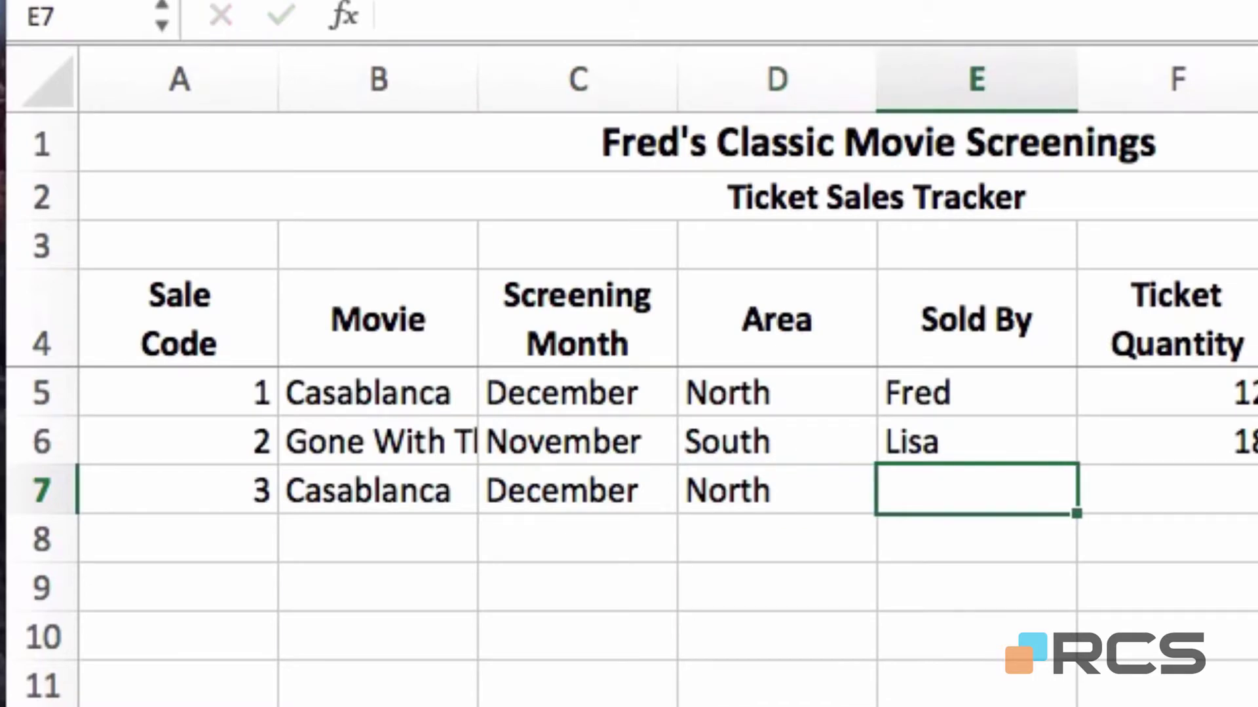
{"action": "type", "text": "Jane"}
{"action": "key", "text": "Tab"}
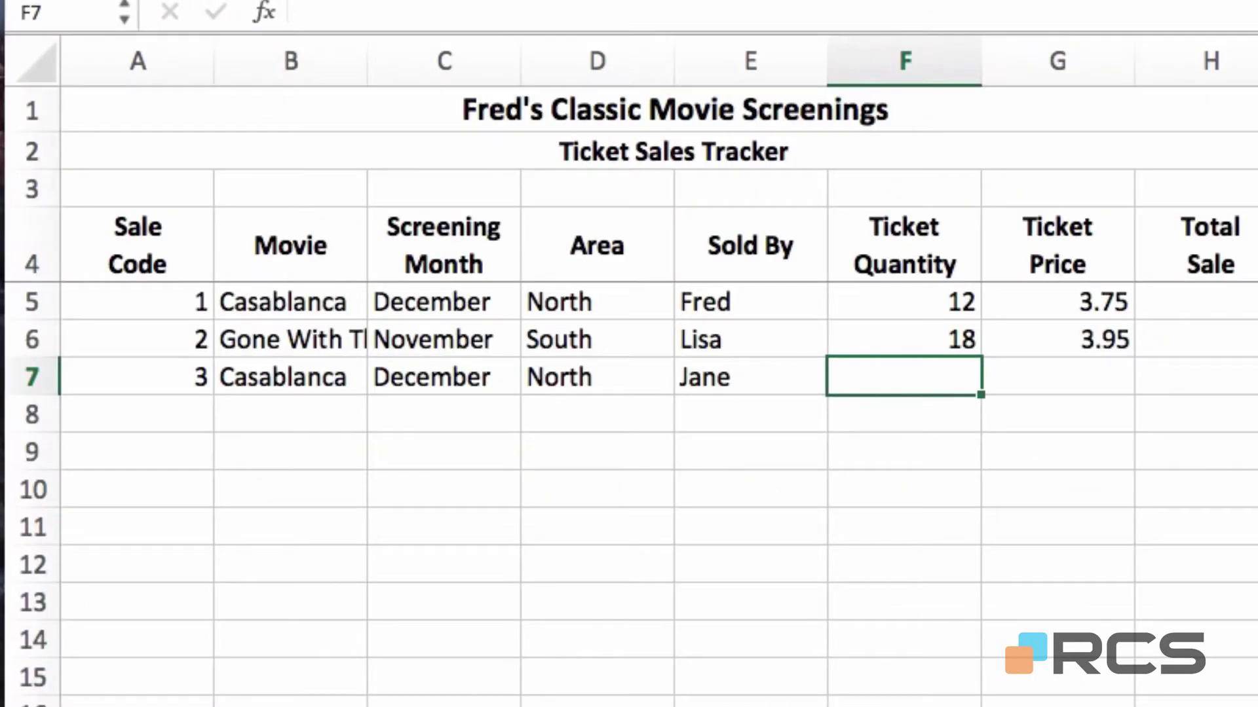
{"action": "type", "text": "15"}
{"action": "key", "text": "Tab"}
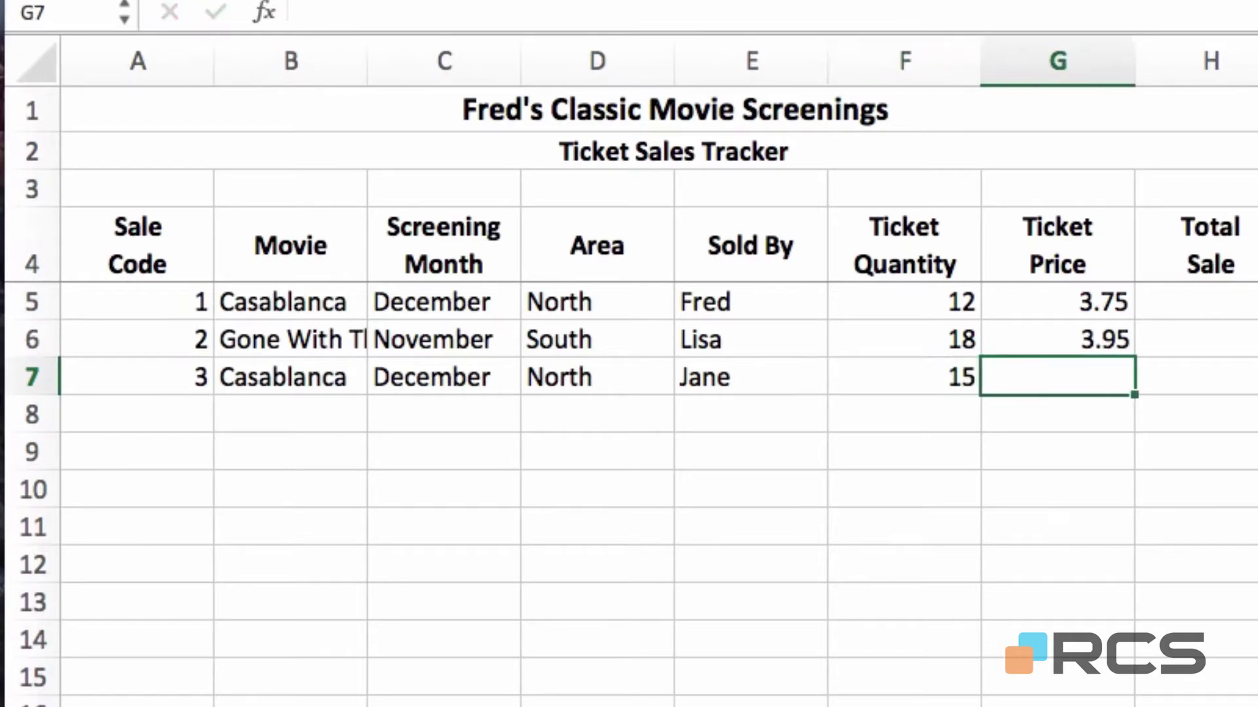
{"action": "type", "text": "4"}
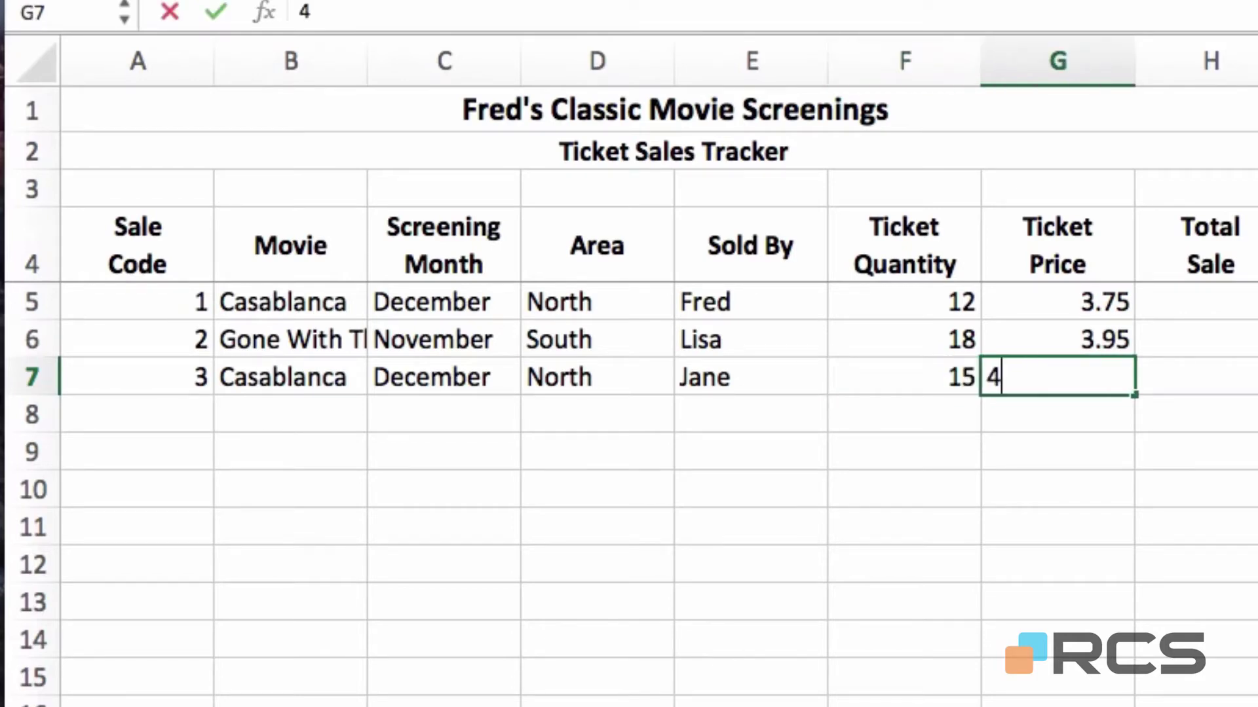
{"action": "key", "text": "Return"}
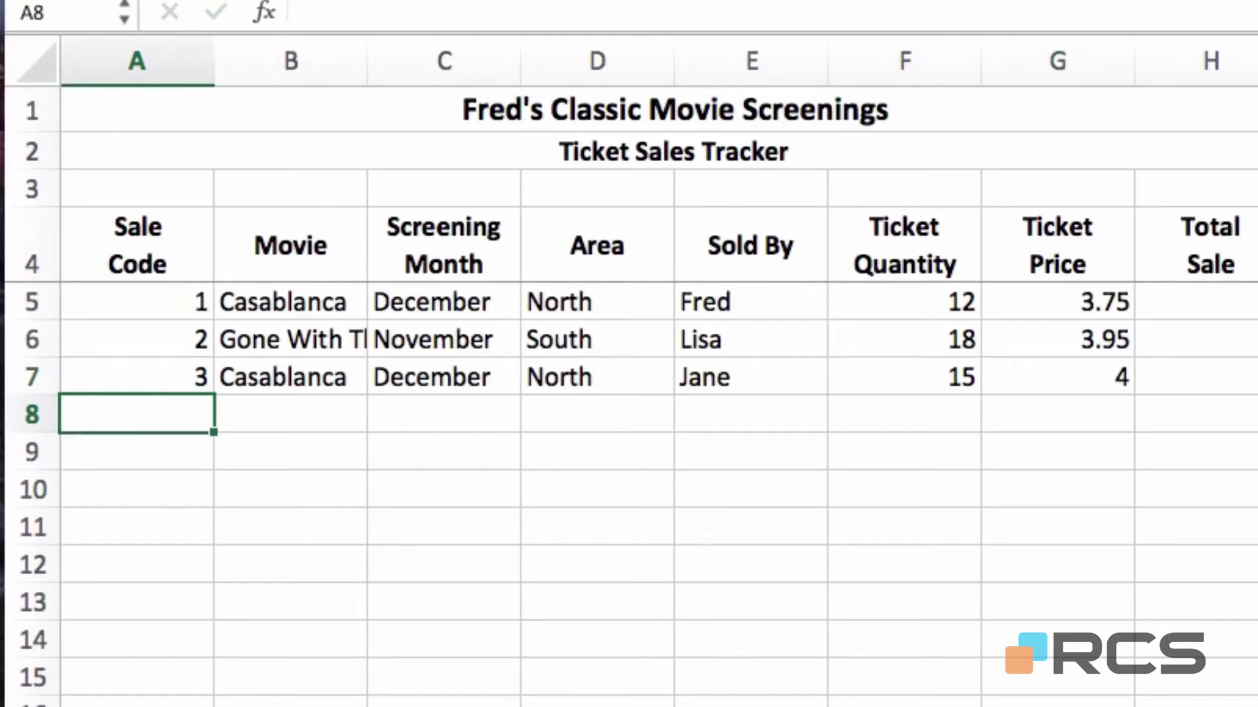
- Begin the fourth sale record in row 8 with sale code 4, movie Vertigo, screening month October and area East
{"action": "type", "text": "4"}
{"action": "key", "text": "Tab"}
{"action": "type", "text": "Vertigo"}
{"action": "key", "text": "Tab"}
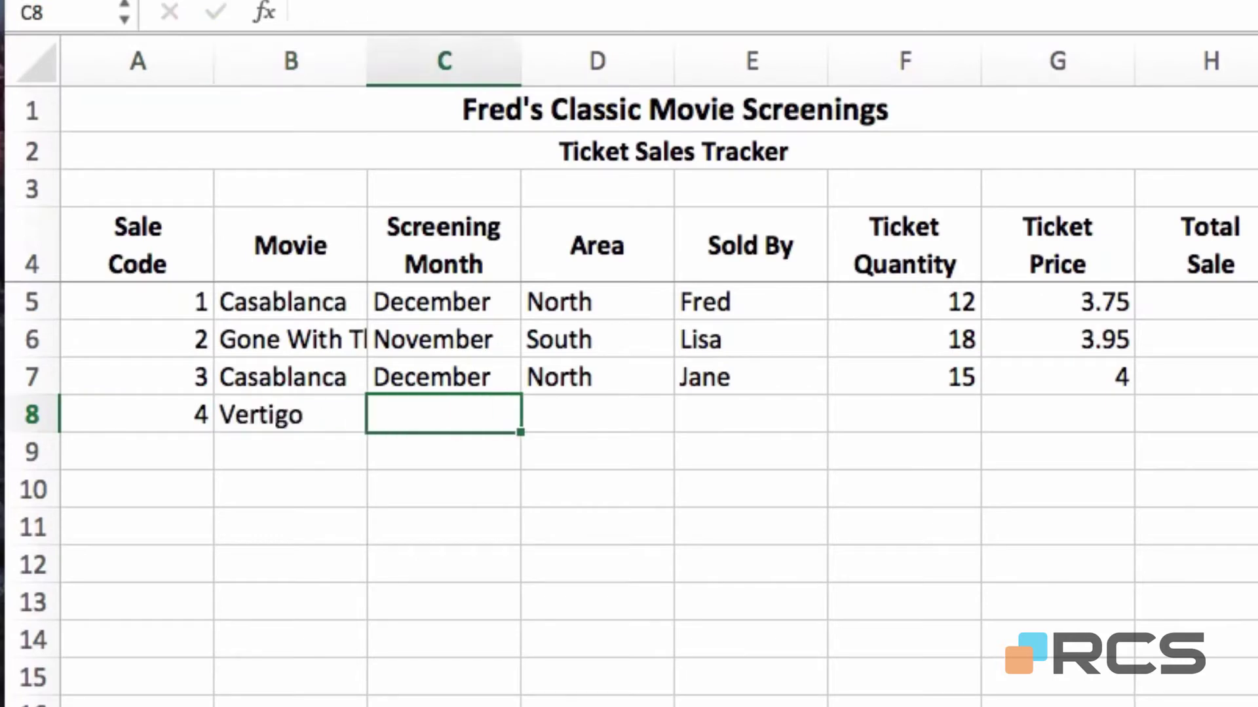
{"action": "type", "text": "October"}
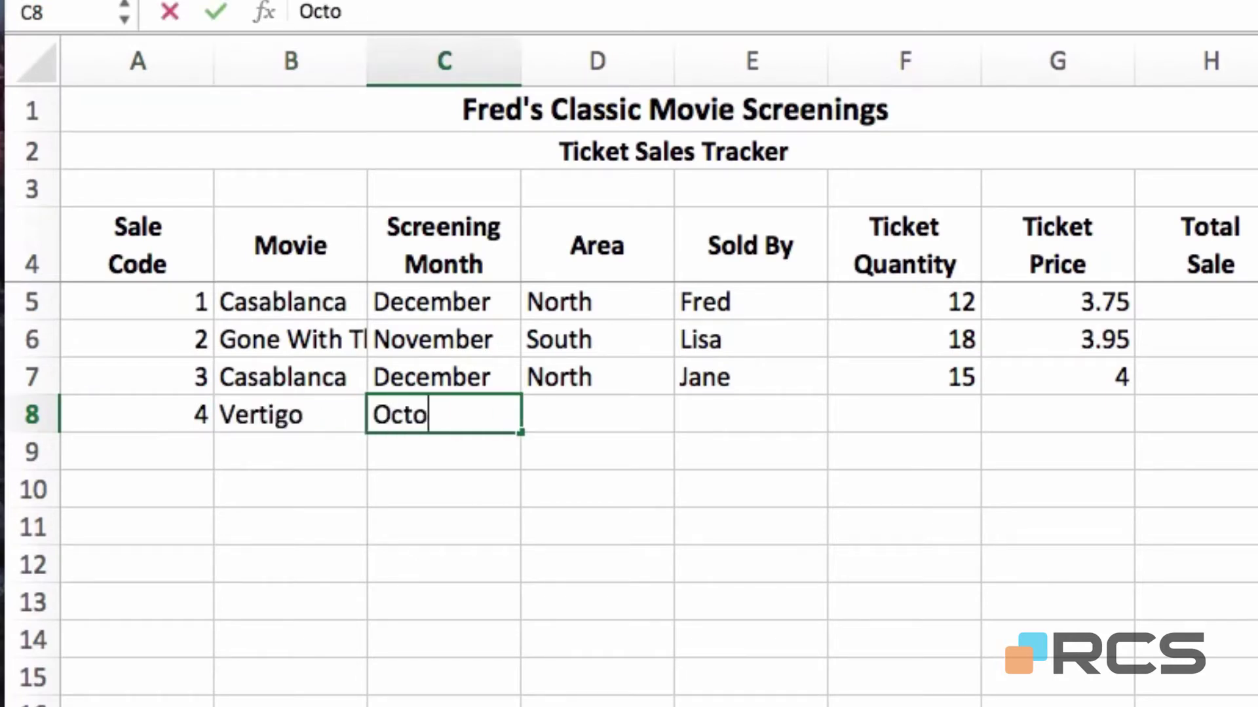
{"action": "key", "text": "Tab"}
{"action": "type", "text": "East"}
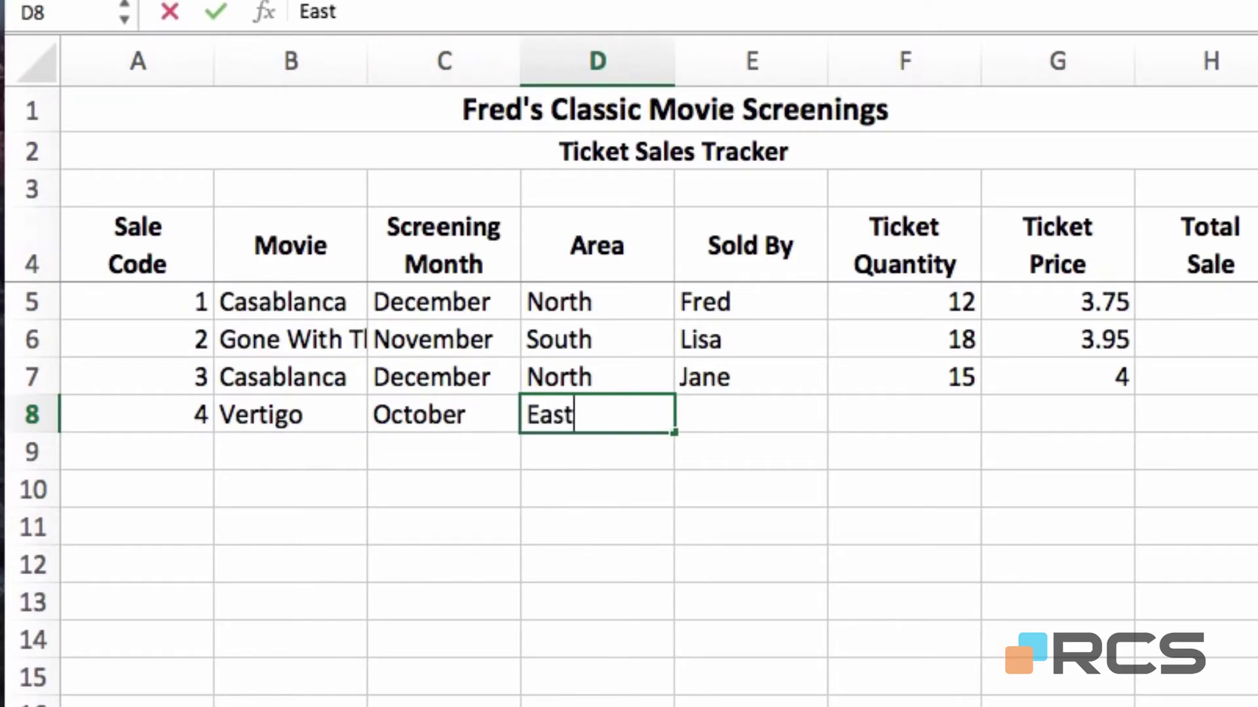
{"action": "key", "text": "Tab"}
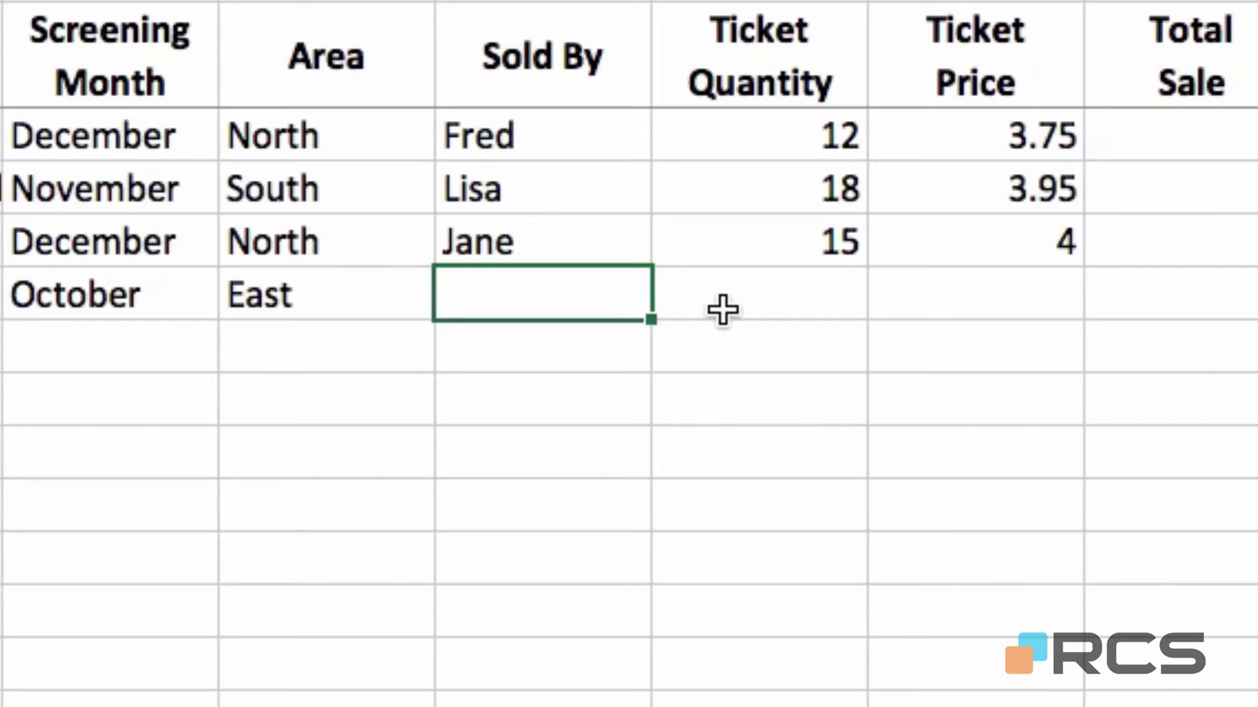
- Fill the row 8 Sold By cell with the same seller as row 5, picked from the column's existing entries
{"action": "right_click", "coordinate": [566, 286]}
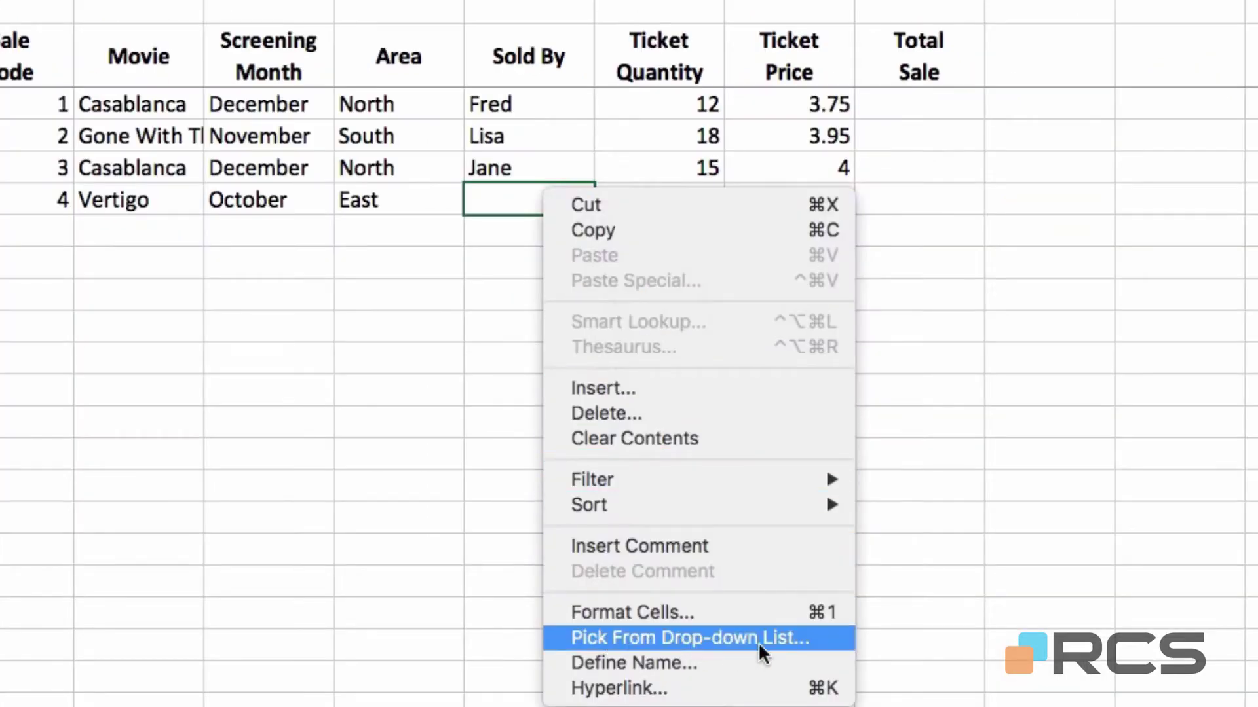
{"action": "left_click", "coordinate": [701, 636]}
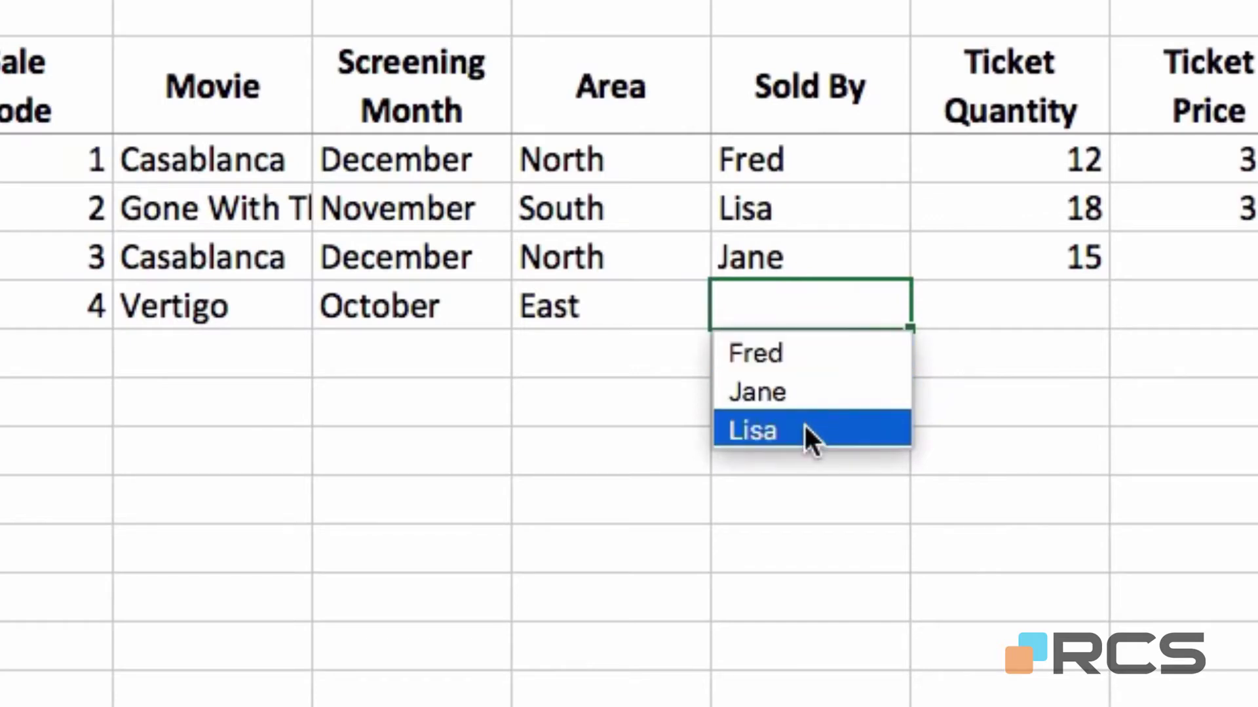
{"action": "left_click", "coordinate": [768, 359]}
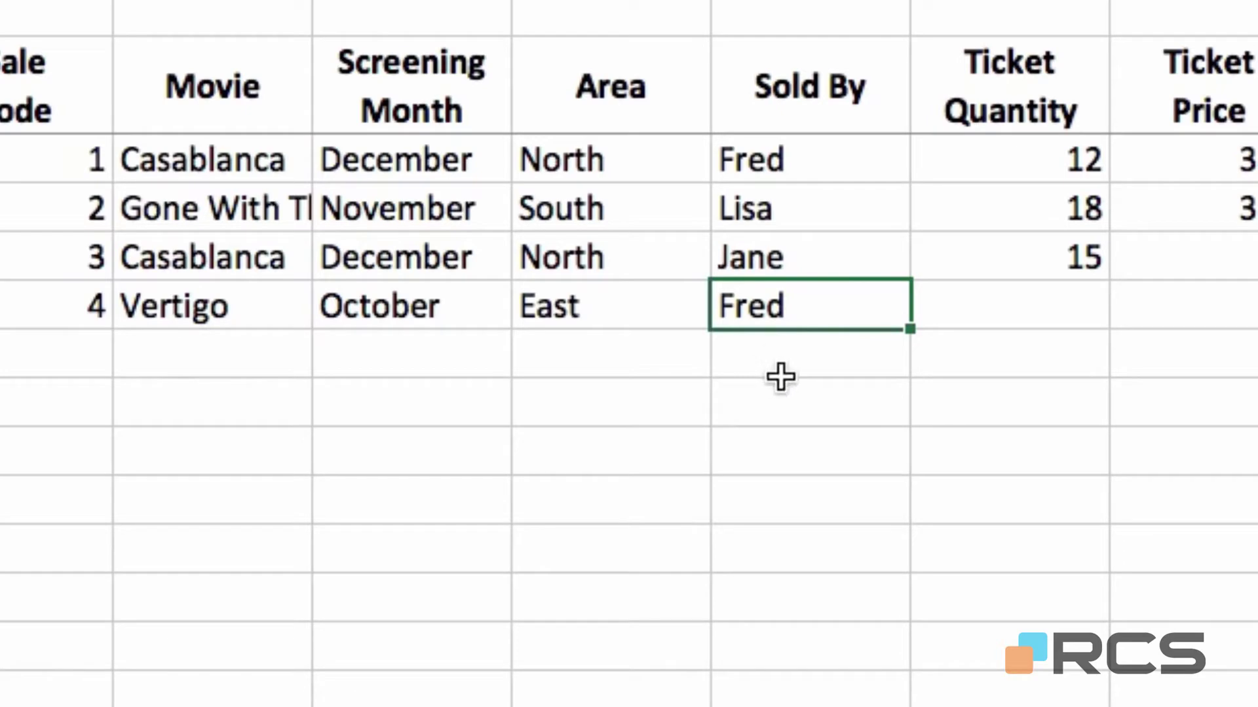
{"action": "key", "text": "Tab"}
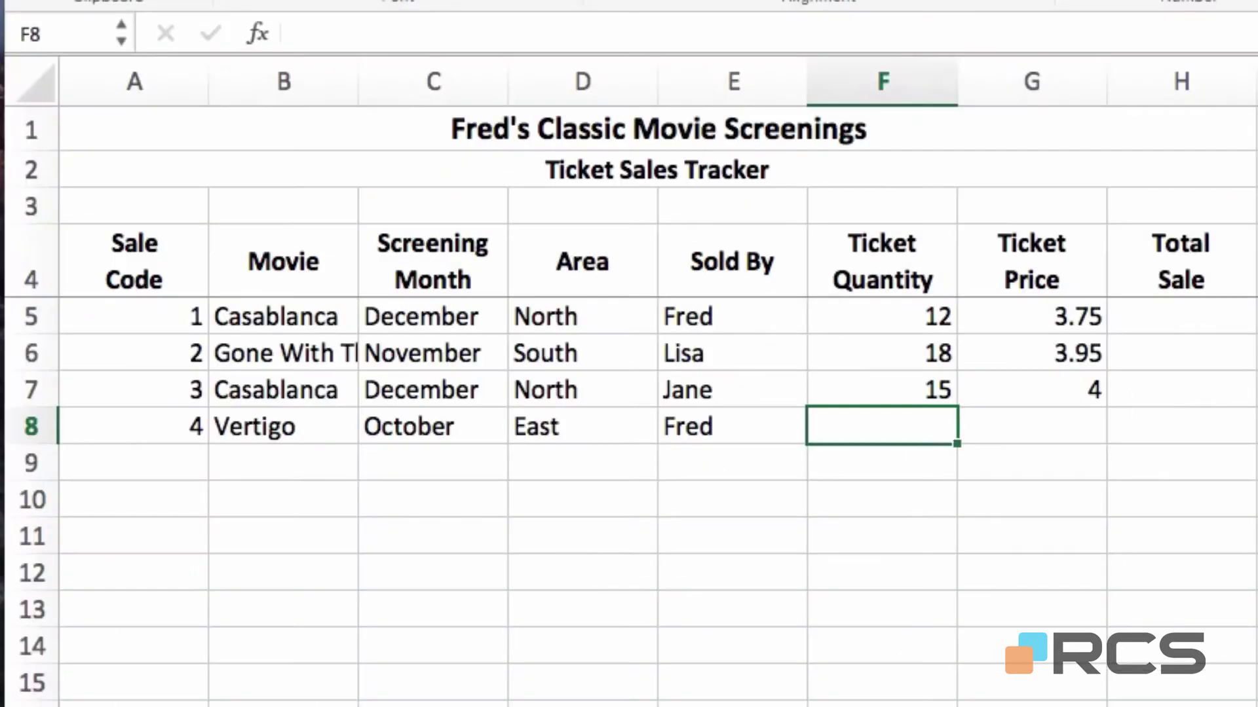
- Complete the row 8 record with ticket quantity 14 and ticket price 3.95
{"action": "type", "text": "14"}
{"action": "key", "text": "Tab"}
{"action": "type", "text": "3.95"}
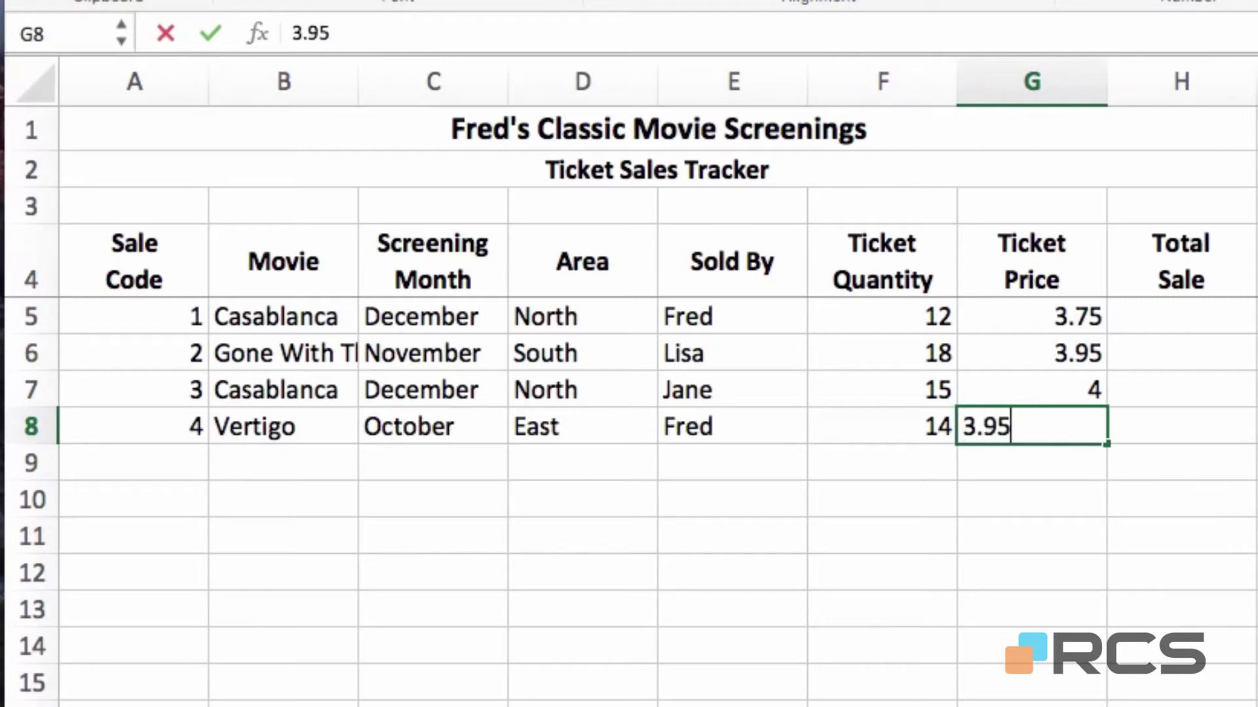
{"action": "key", "text": "Return"}
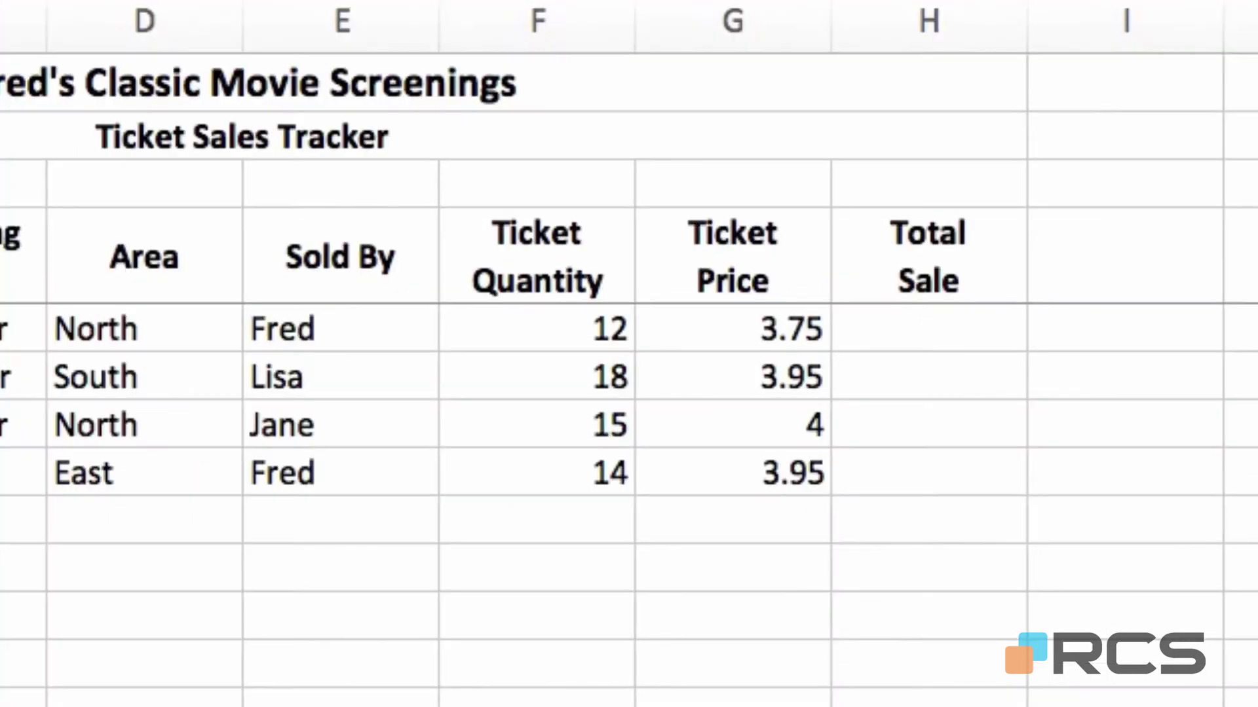
- Calculate the total sale in H5 with the formula =F5*G5 and fill it down through H8
{"action": "left_click", "coordinate": [871, 331]}
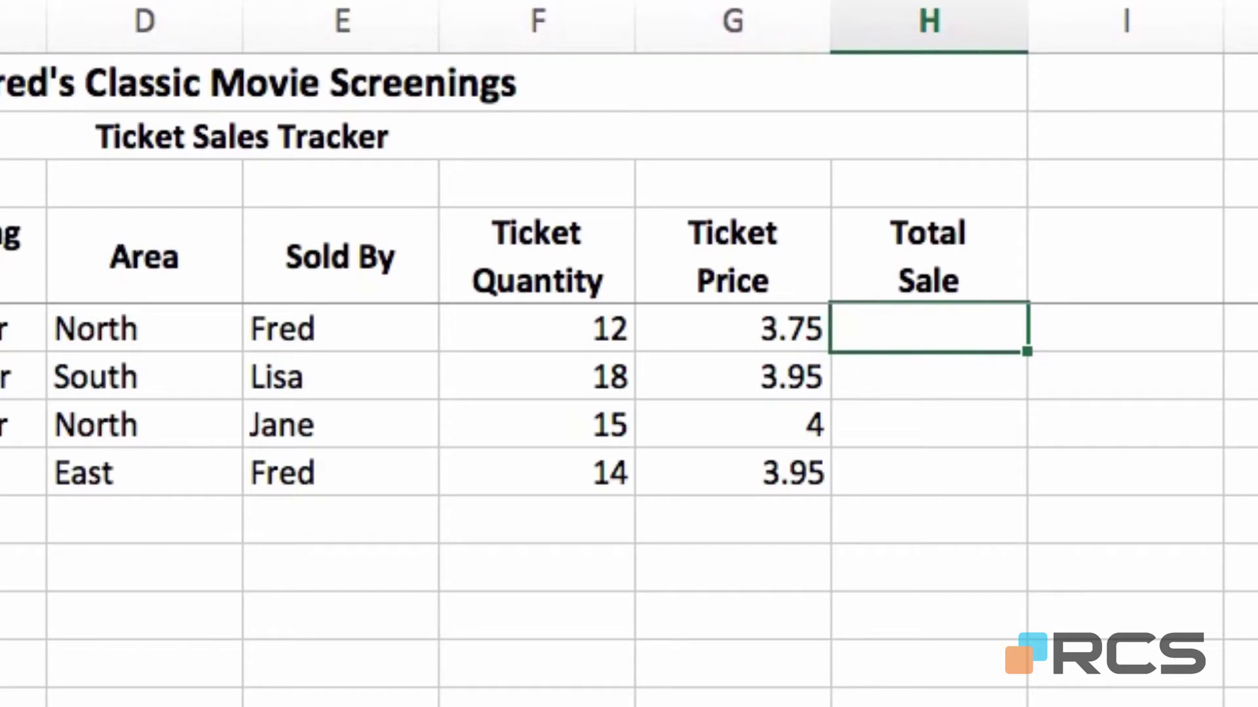
{"action": "type", "text": "="}
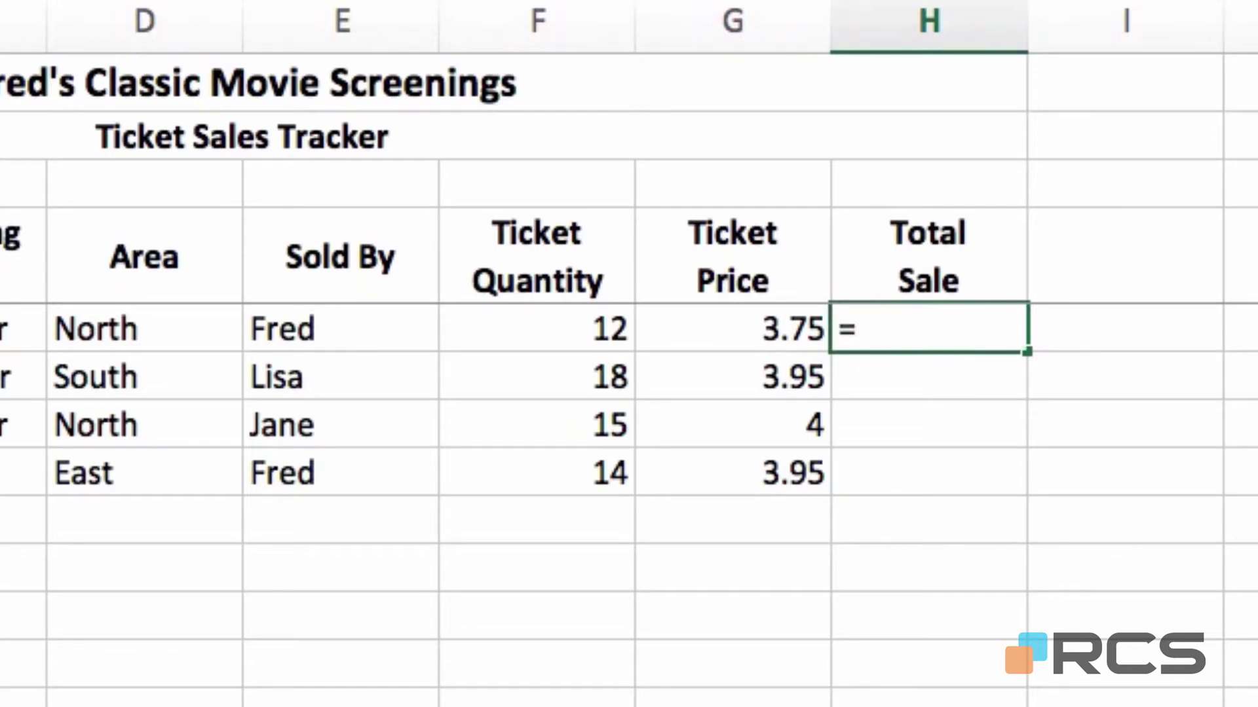
{"action": "left_click", "coordinate": [533, 334]}
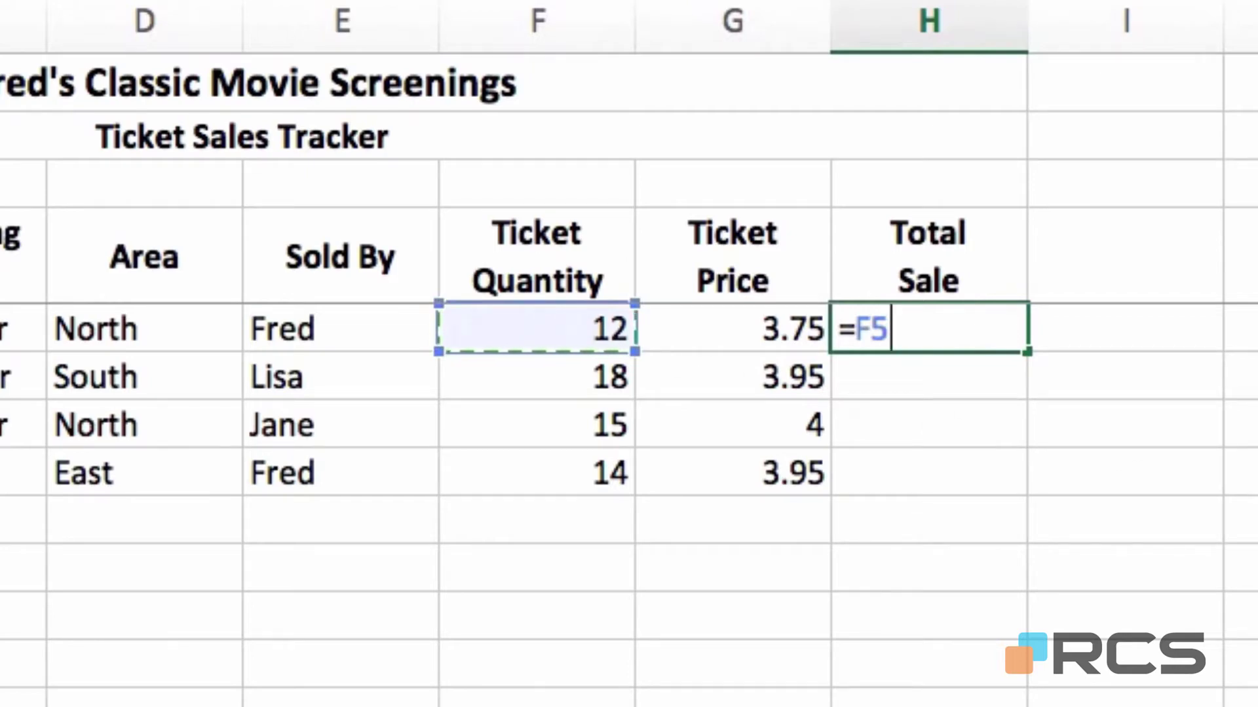
{"action": "type", "text": "*"}
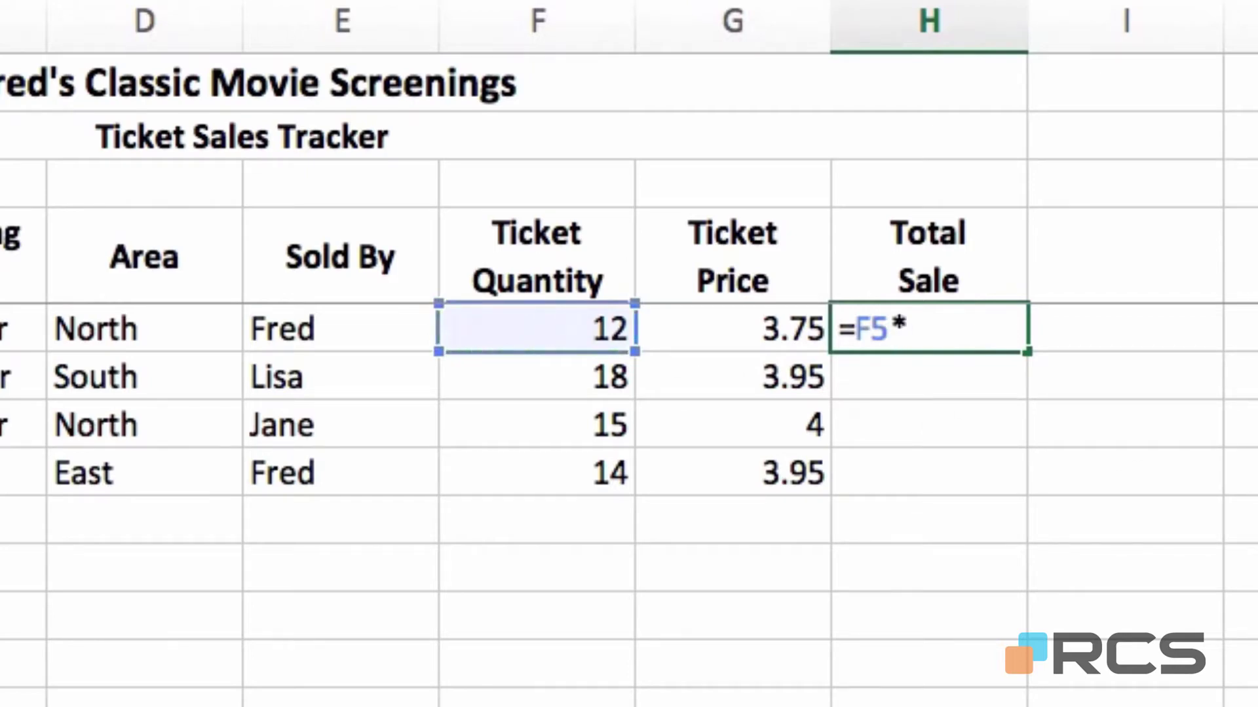
{"action": "left_click", "coordinate": [736, 334]}
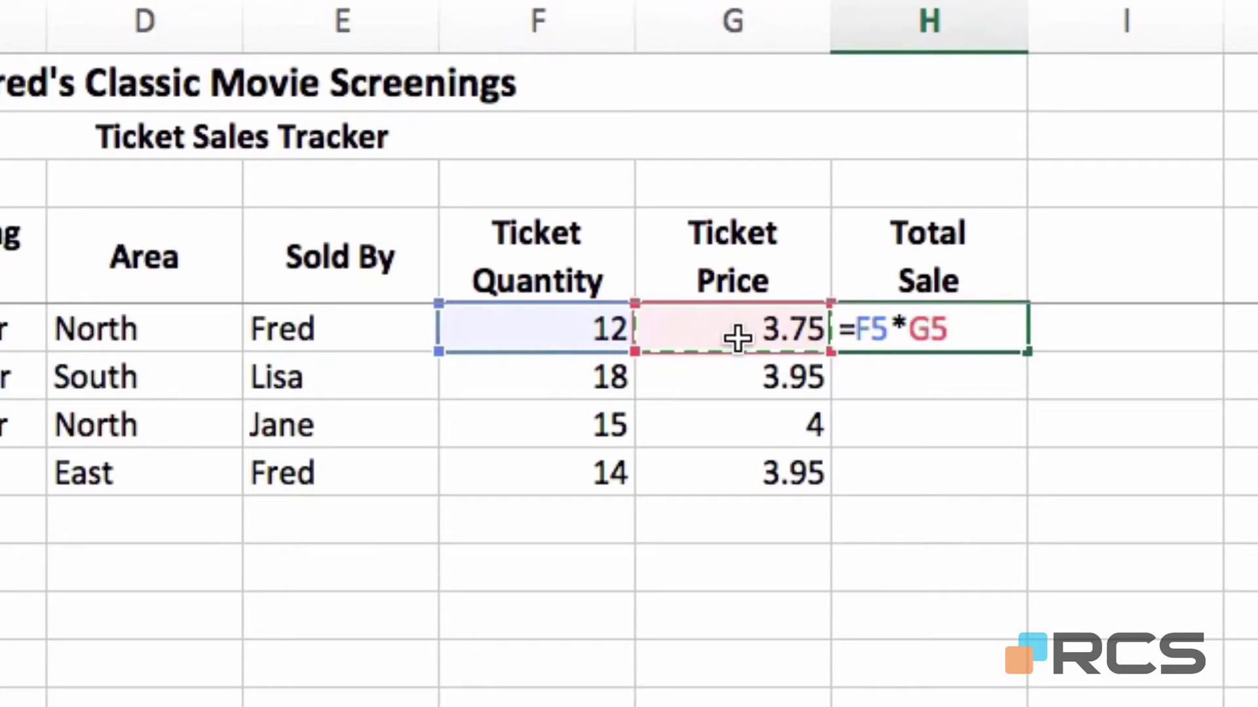
{"action": "key", "text": "Return"}
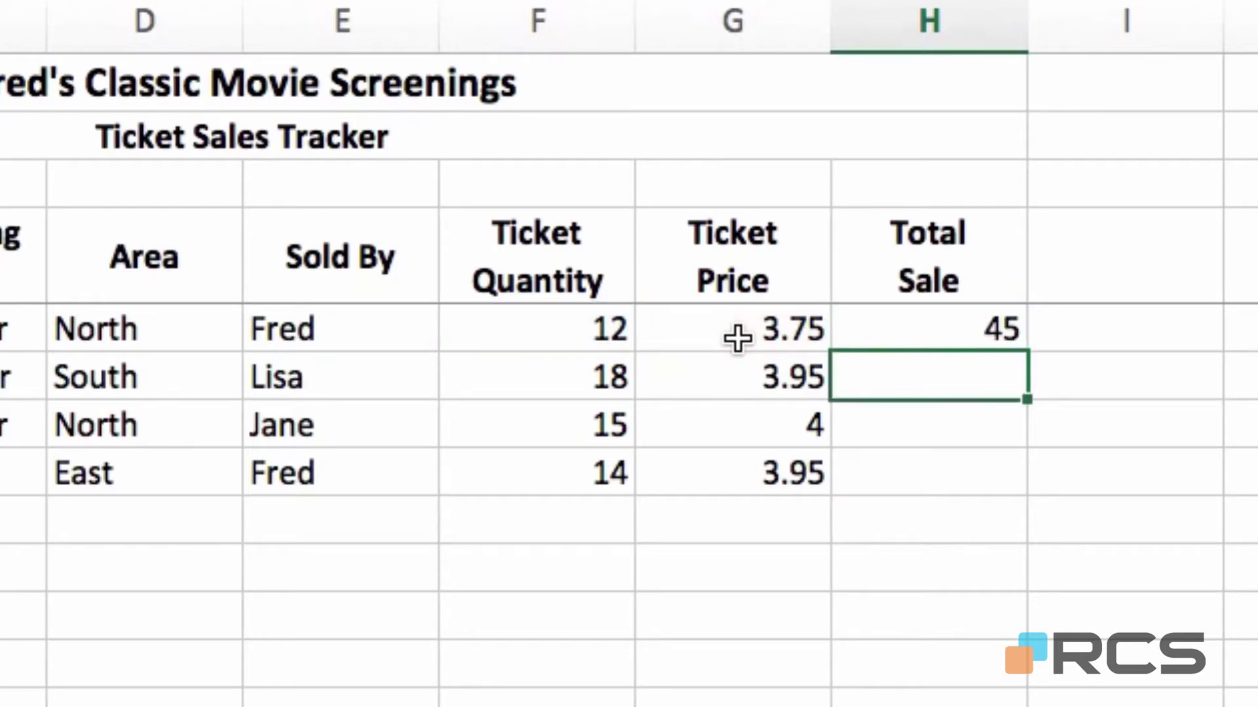
{"action": "left_click", "coordinate": [924, 324]}
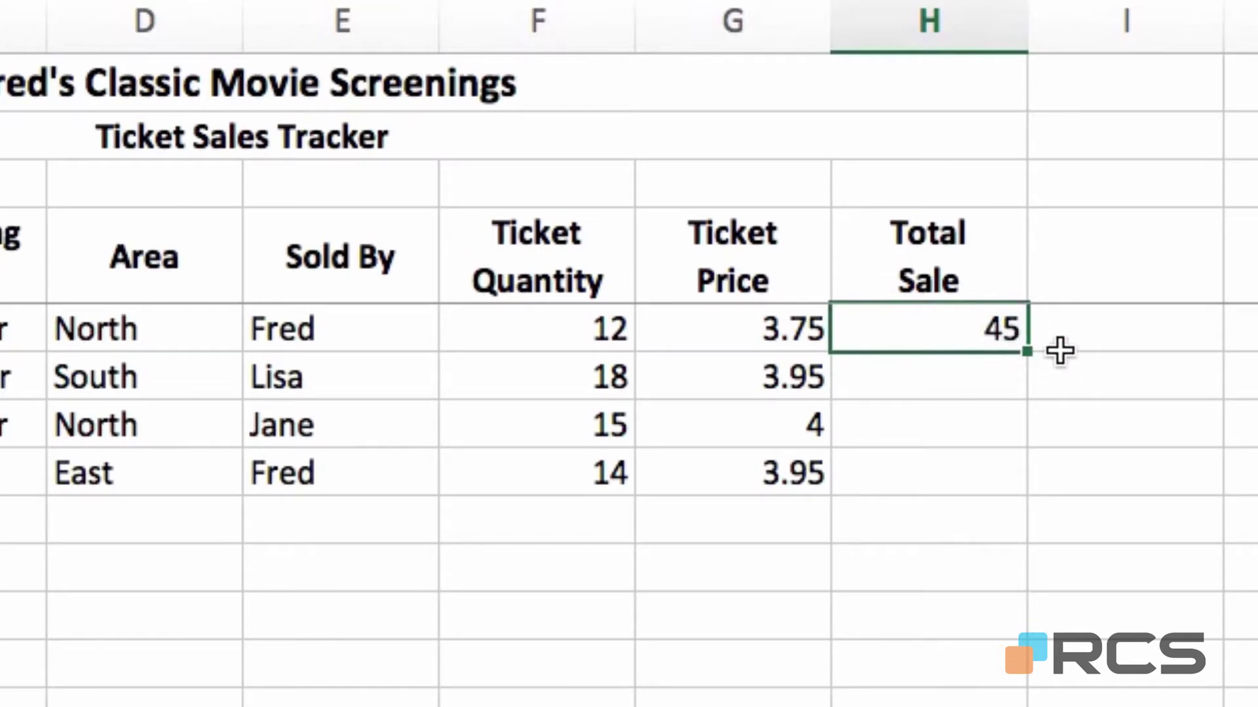
{"action": "left_click_drag", "start_coordinate": [1033, 352], "coordinate": [1023, 479]}
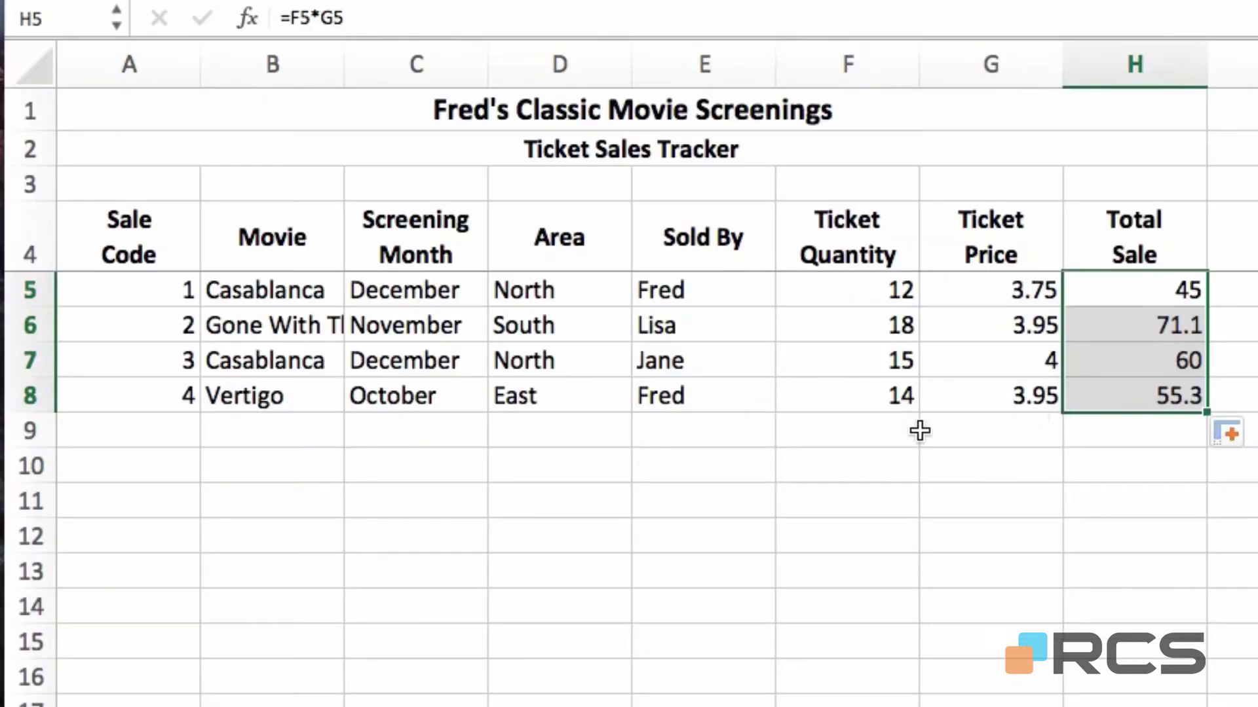
- Begin the fifth sale record in row 9 with sale code 5, movie Star Wars, screening month October and area South
{"action": "left_click", "coordinate": [123, 433]}
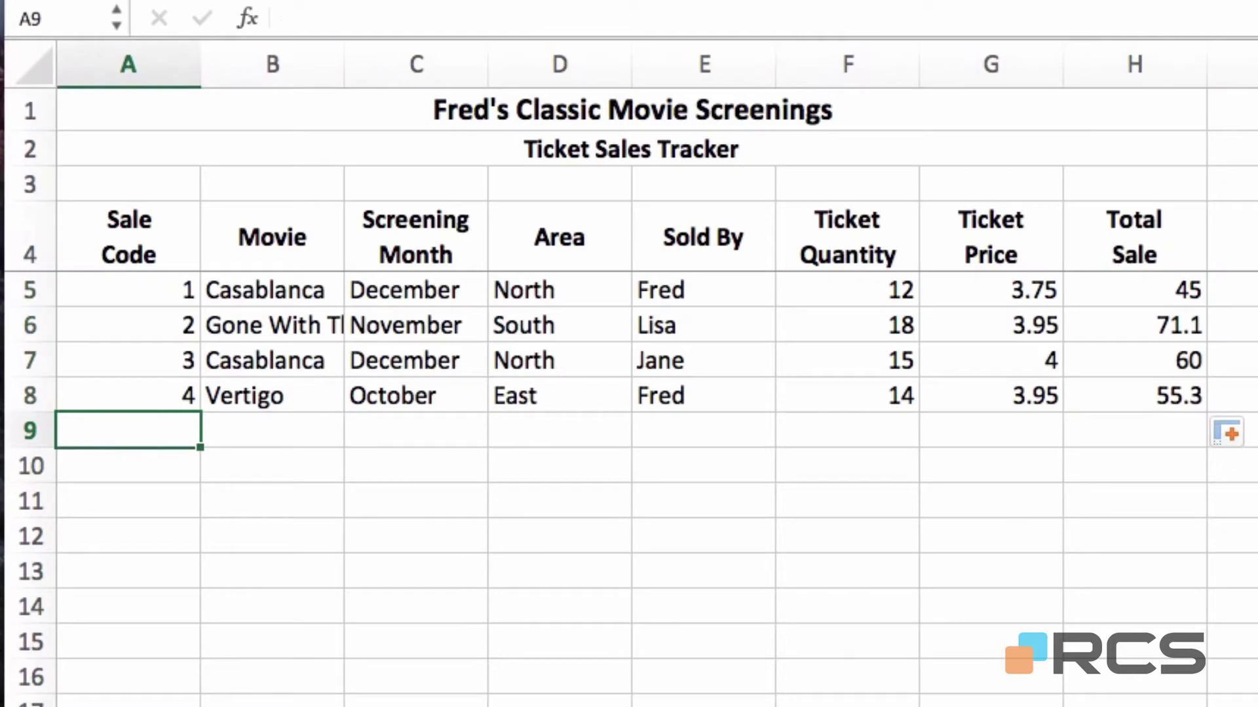
{"action": "type", "text": "5"}
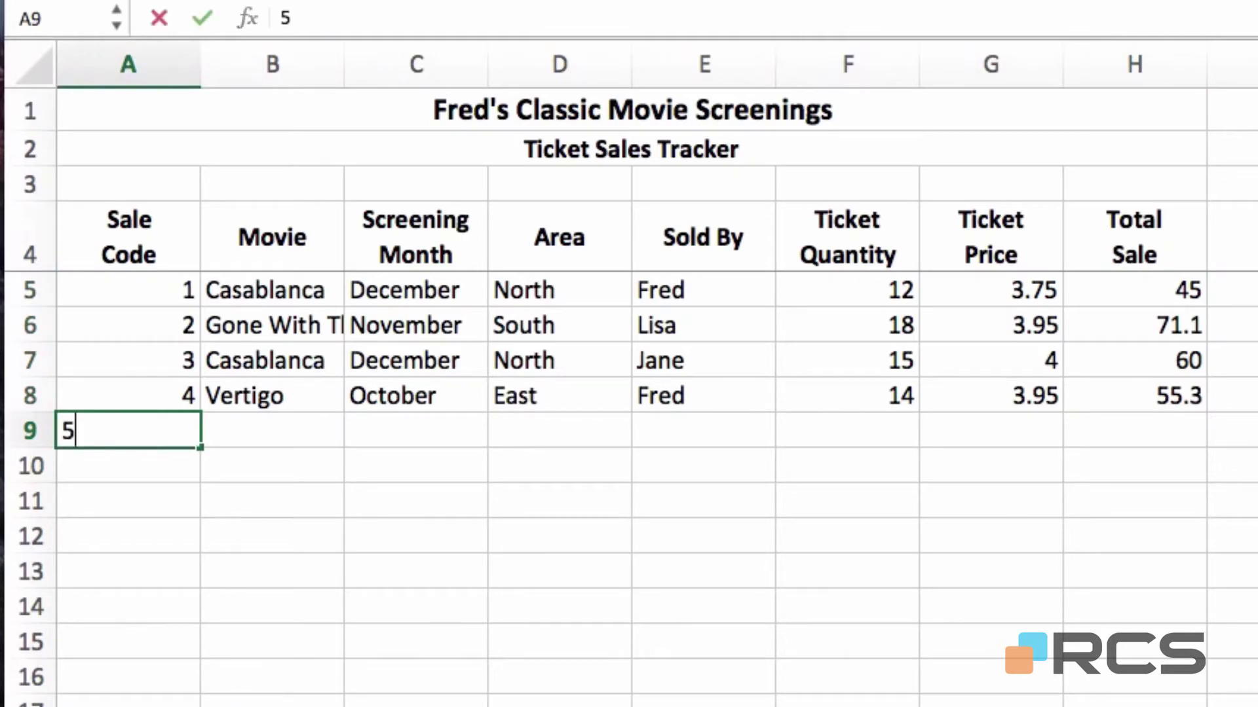
{"action": "key", "text": "Tab"}
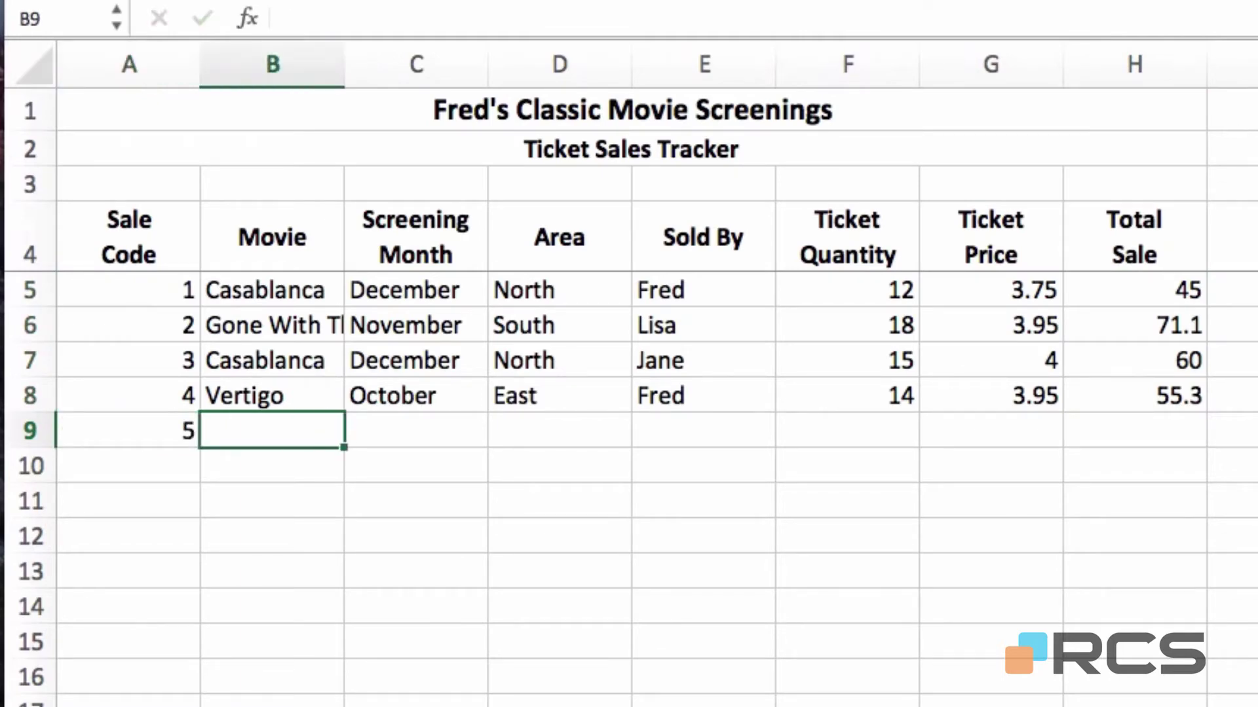
{"action": "type", "text": "Star Wars"}
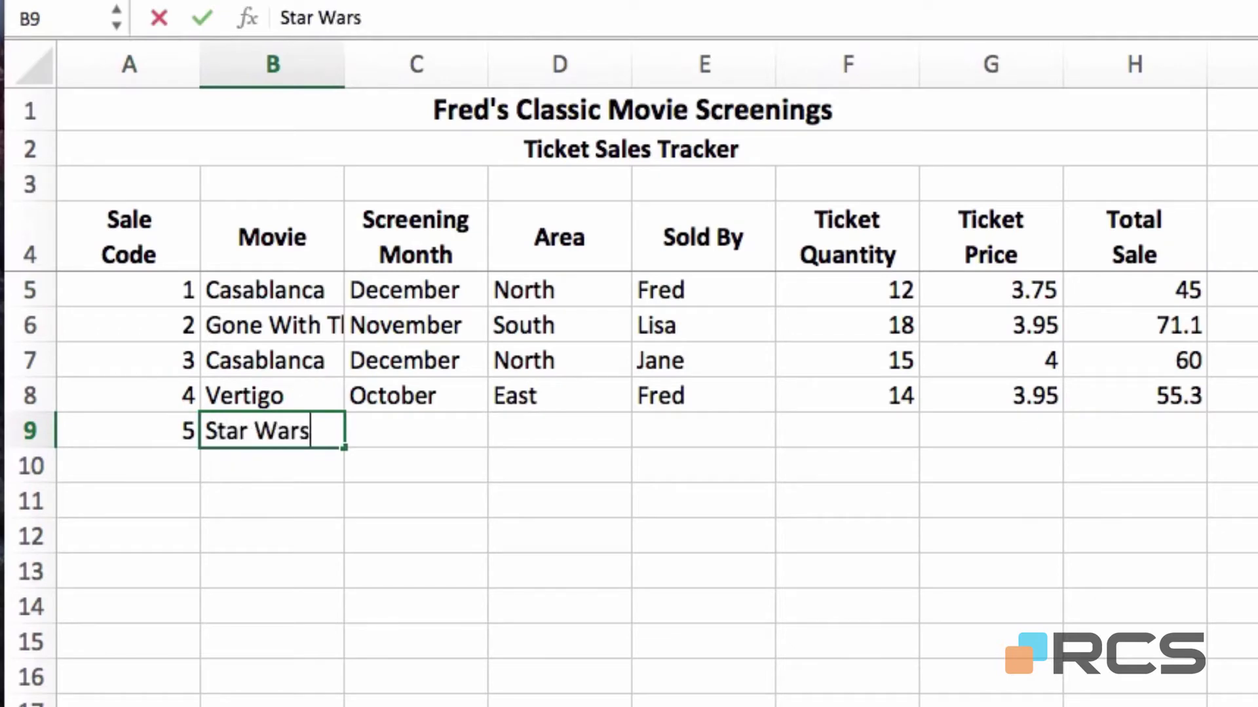
{"action": "key", "text": "Tab"}
{"action": "type", "text": "O"}
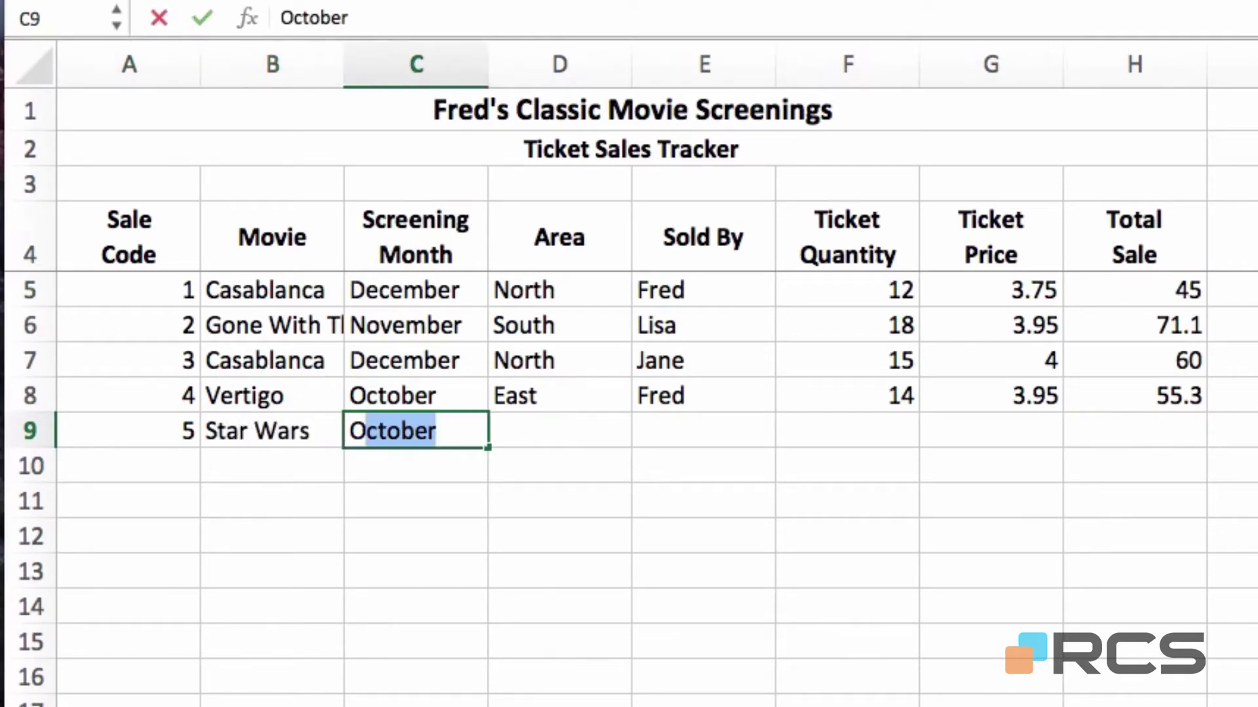
{"action": "key", "text": "Tab"}
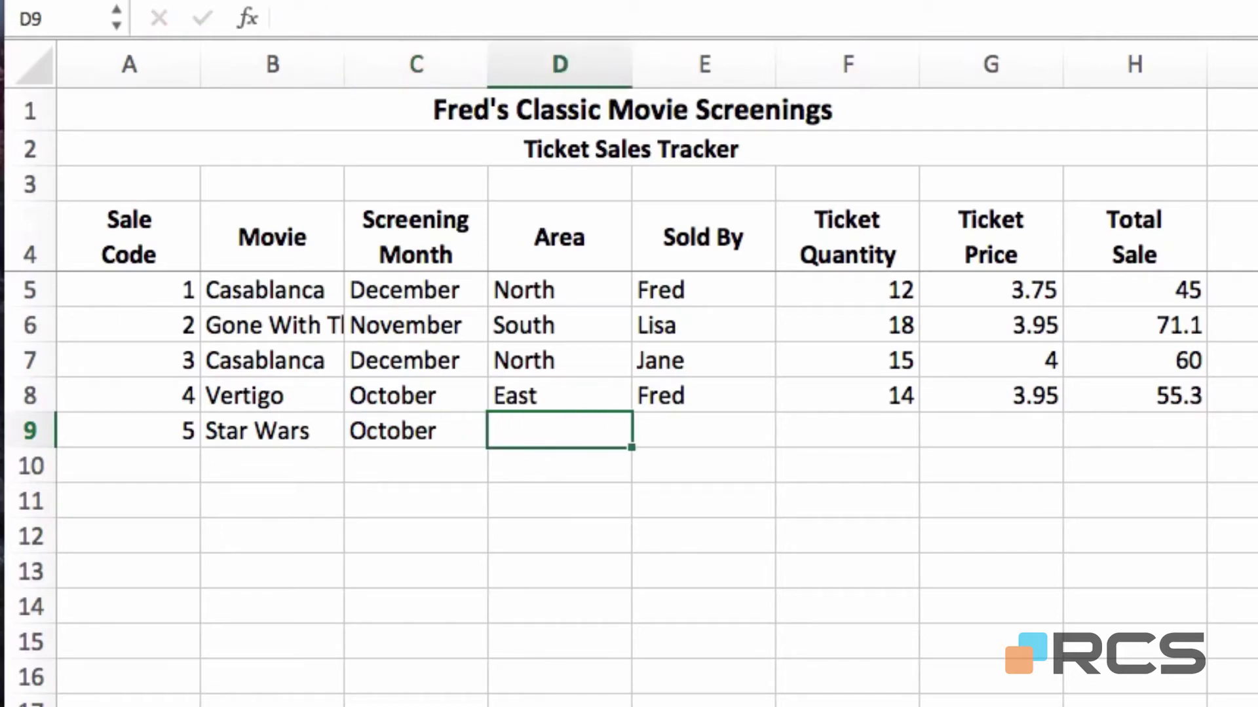
{"action": "type", "text": "S"}
{"action": "key", "text": "Tab"}
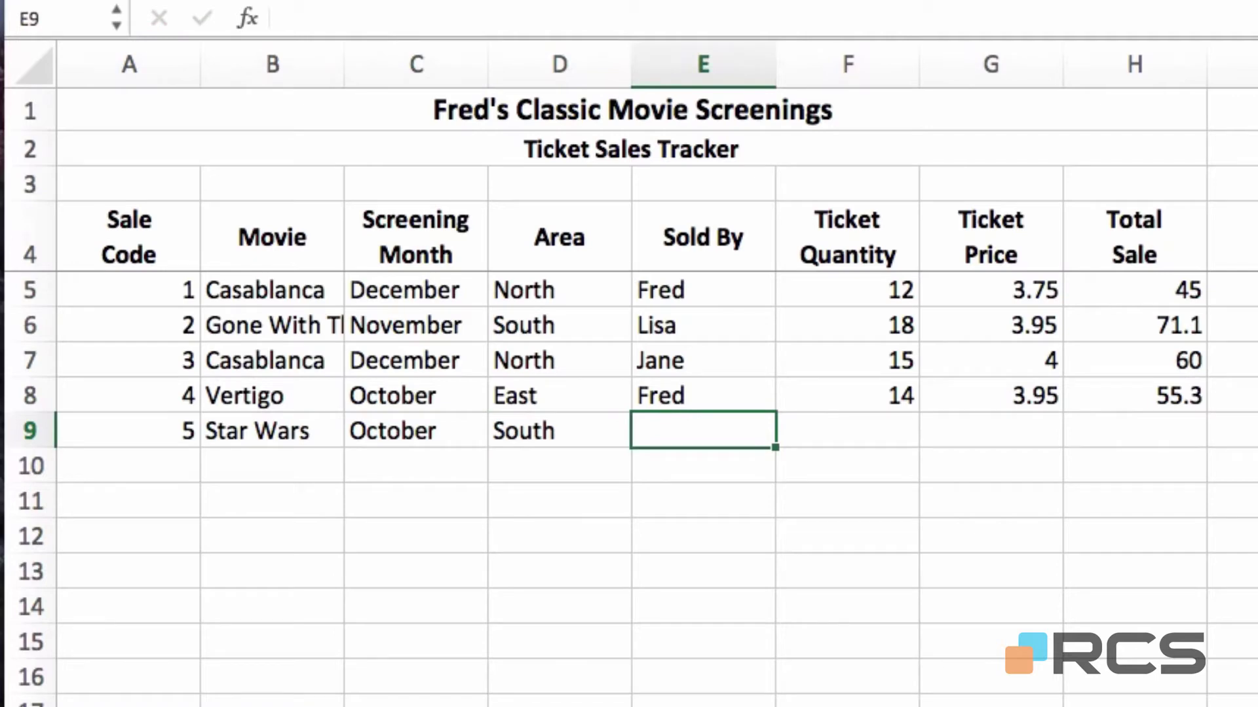
- Complete the row 9 record with the same seller as row 7, ticket quantity 10 and ticket price 3.95
{"action": "type", "text": "Jane"}
{"action": "key", "text": "Tab"}
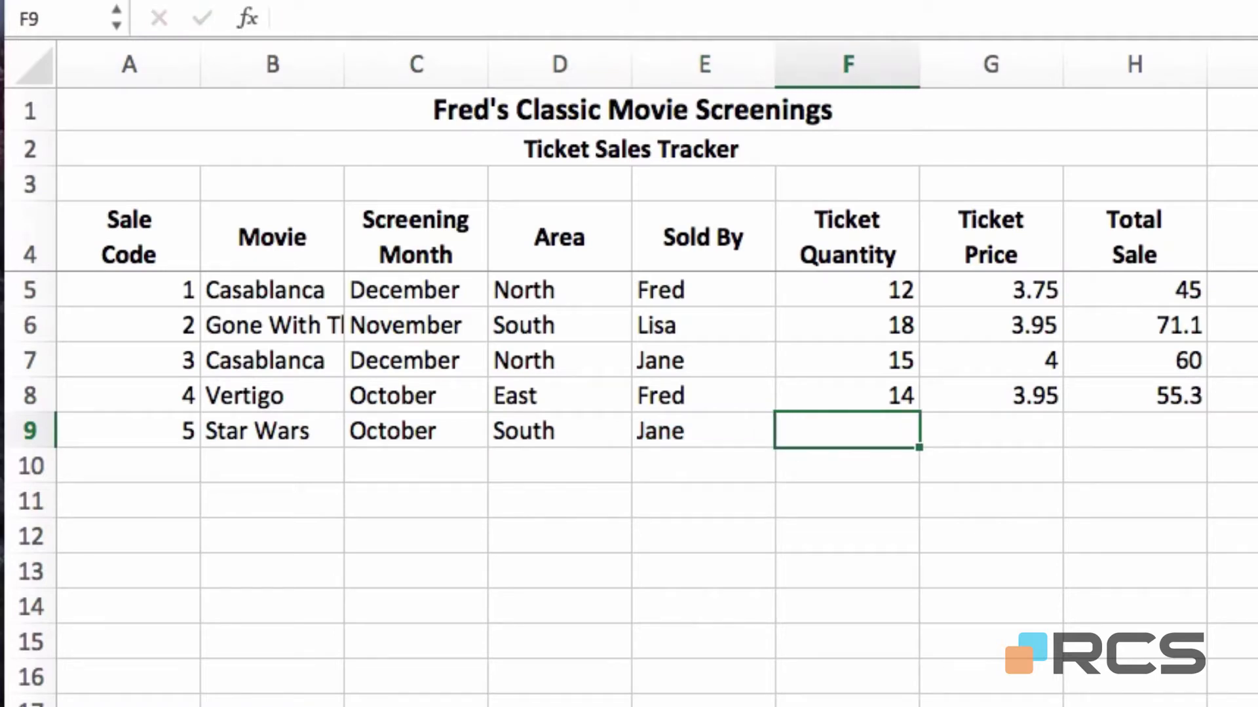
{"action": "type", "text": "10"}
{"action": "key", "text": "Tab"}
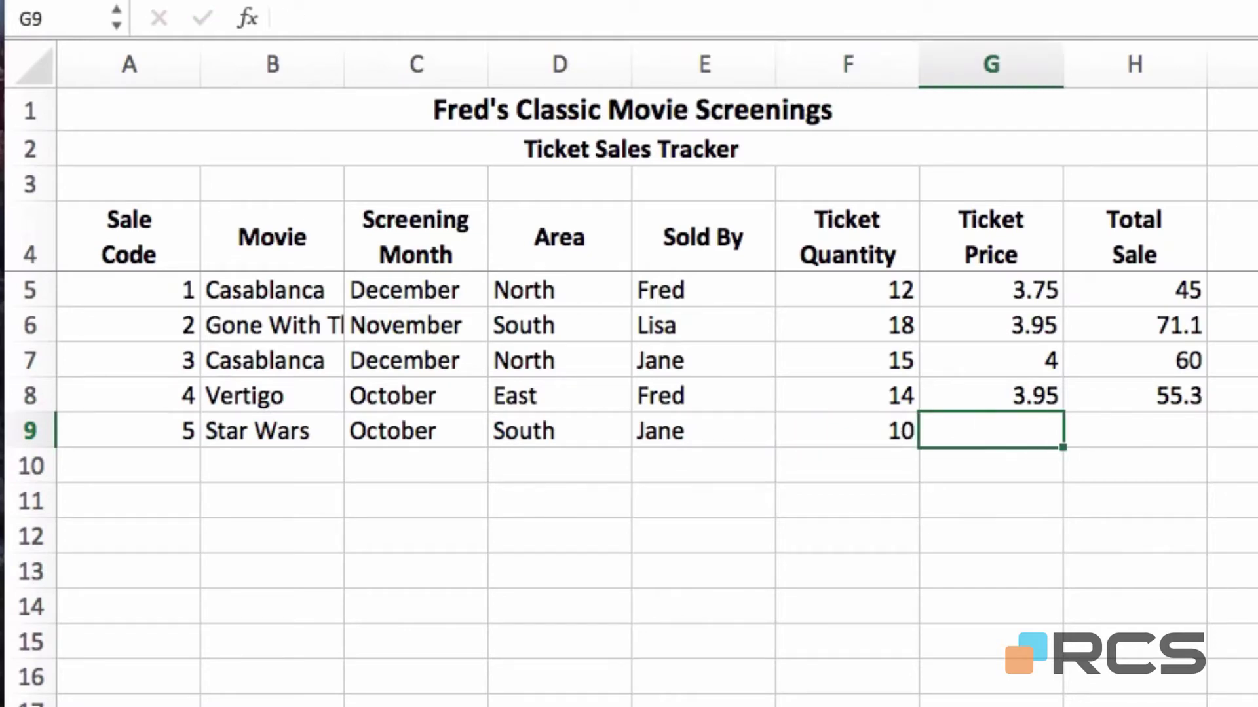
{"action": "type", "text": "3.95"}
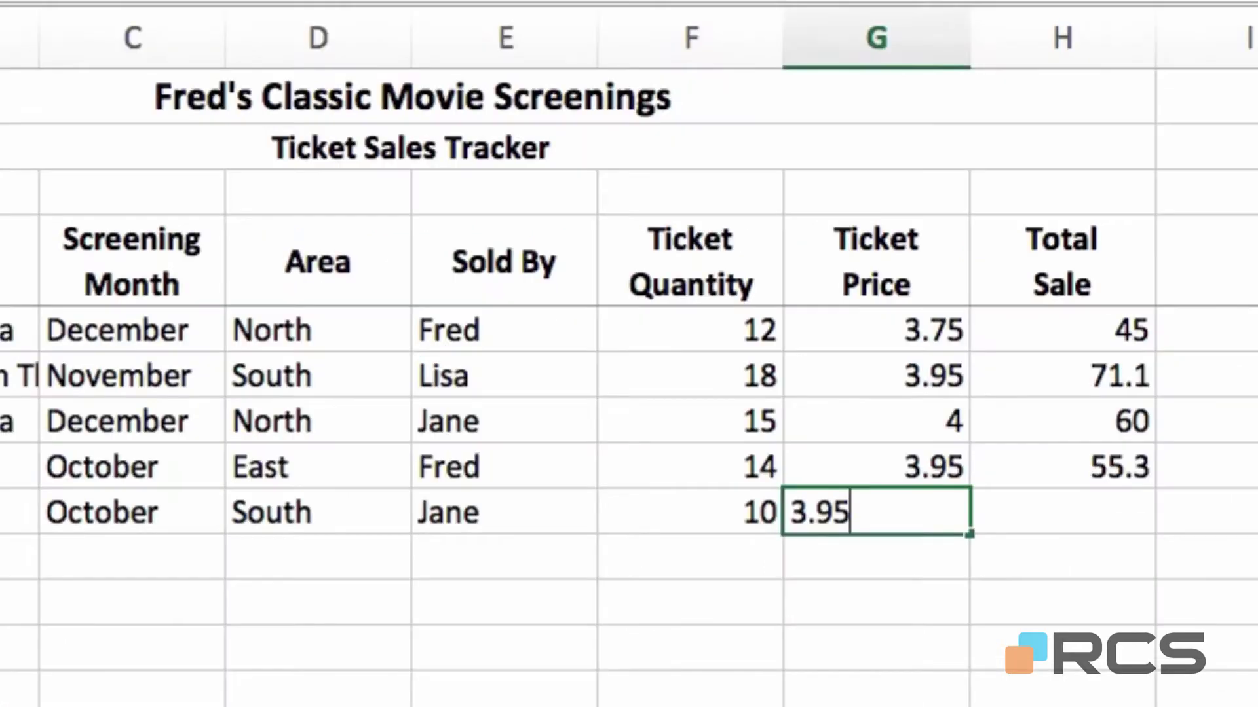
{"action": "key", "text": "Return"}
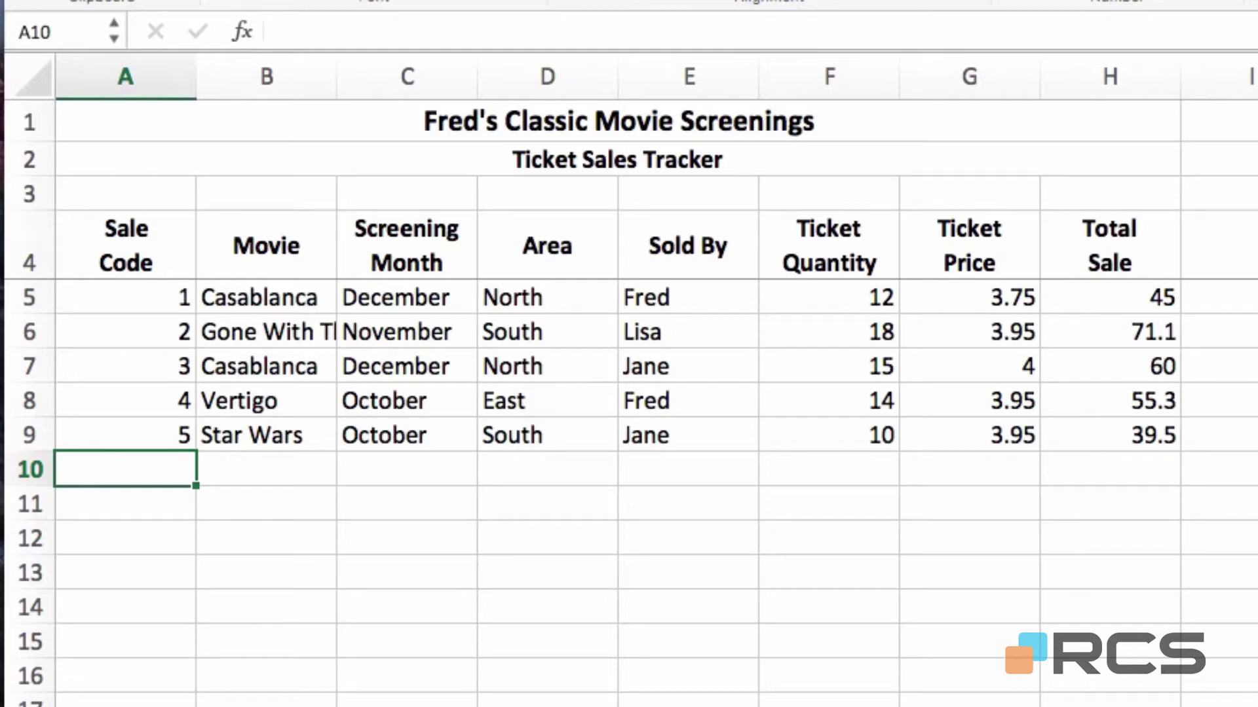
- Begin the sixth sale record in row 10 with sale code 6, movie Vertigo, screening month October and area East
{"action": "type", "text": "6"}
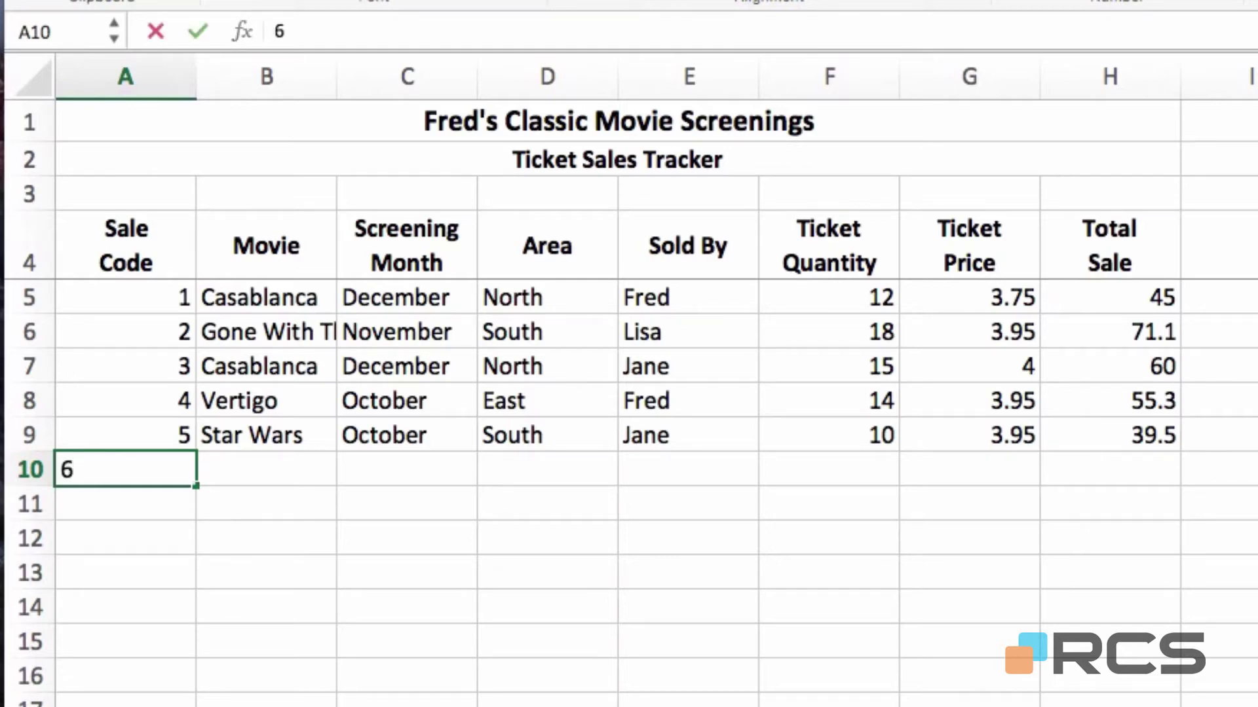
{"action": "key", "text": "Tab"}
{"action": "type", "text": "V"}
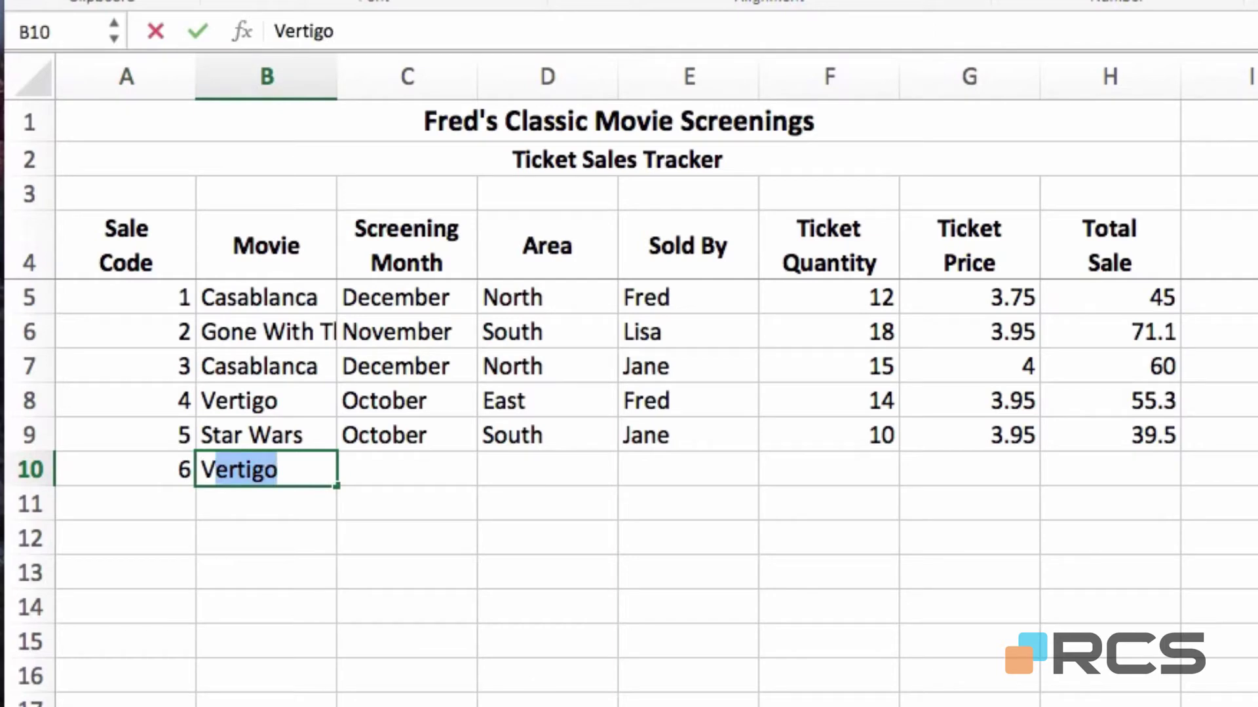
{"action": "key", "text": "Tab"}
{"action": "type", "text": "O"}
{"action": "key", "text": "Tab"}
{"action": "type", "text": "E"}
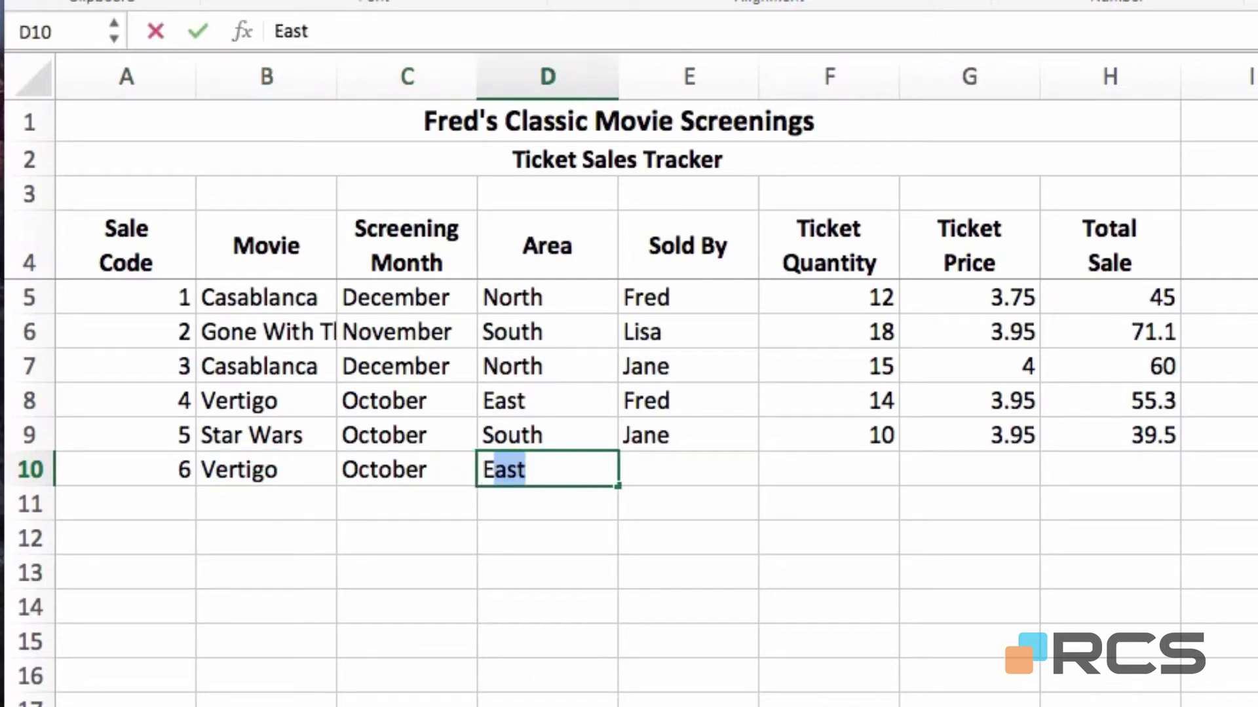
{"action": "key", "text": "Tab"}
- Complete the row 10 record with the new seller's first name, ticket quantity 12 and ticket price 3.50
{"action": "type", "text": "Tom"}
{"action": "key", "text": "Tab"}
{"action": "type", "text": "12"}
{"action": "key", "text": "Tab"}
{"action": "type", "text": "3.50"}
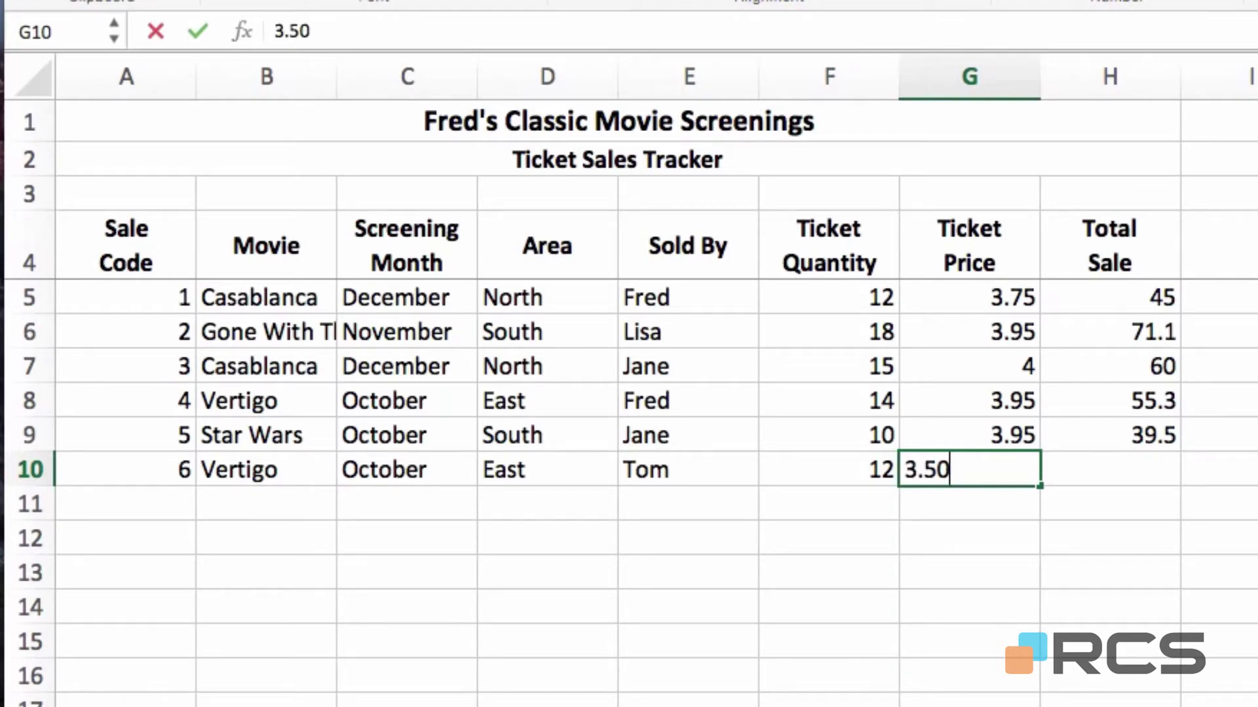
{"action": "key", "text": "Return"}
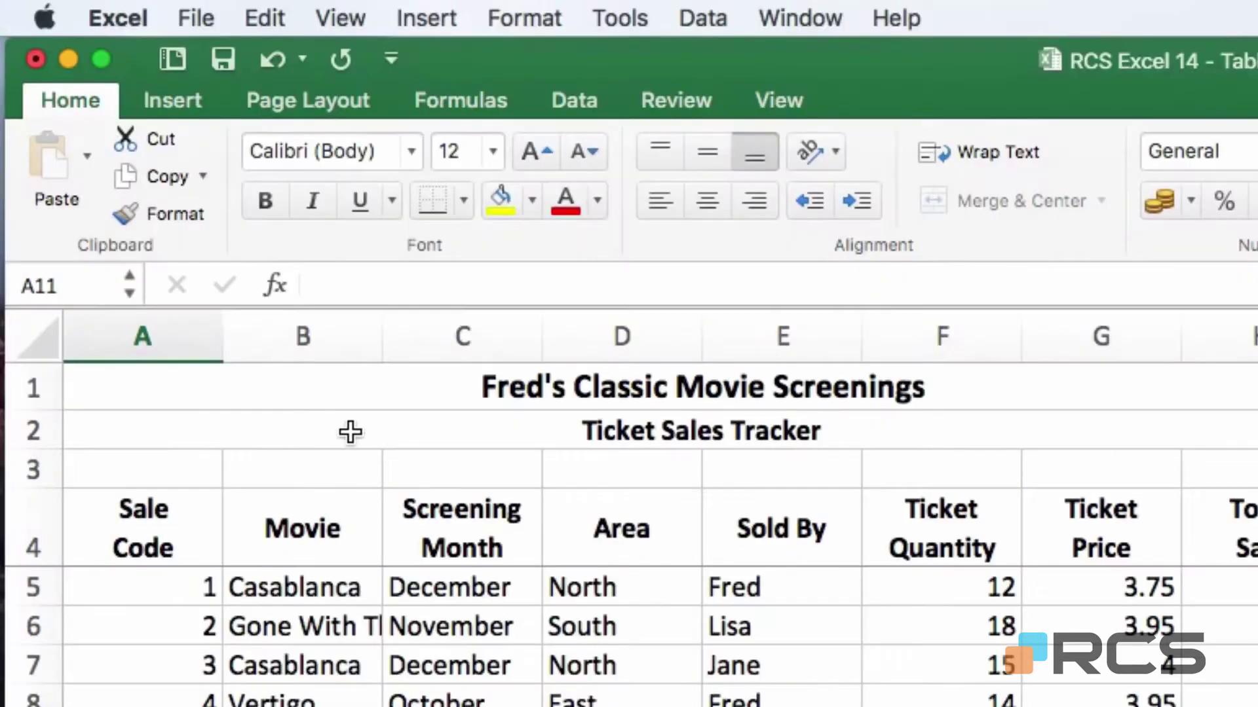
- Check the automatic formula fill option in the Tables & Filters preferences and close the preferences
{"action": "left_click", "coordinate": [123, 14]}
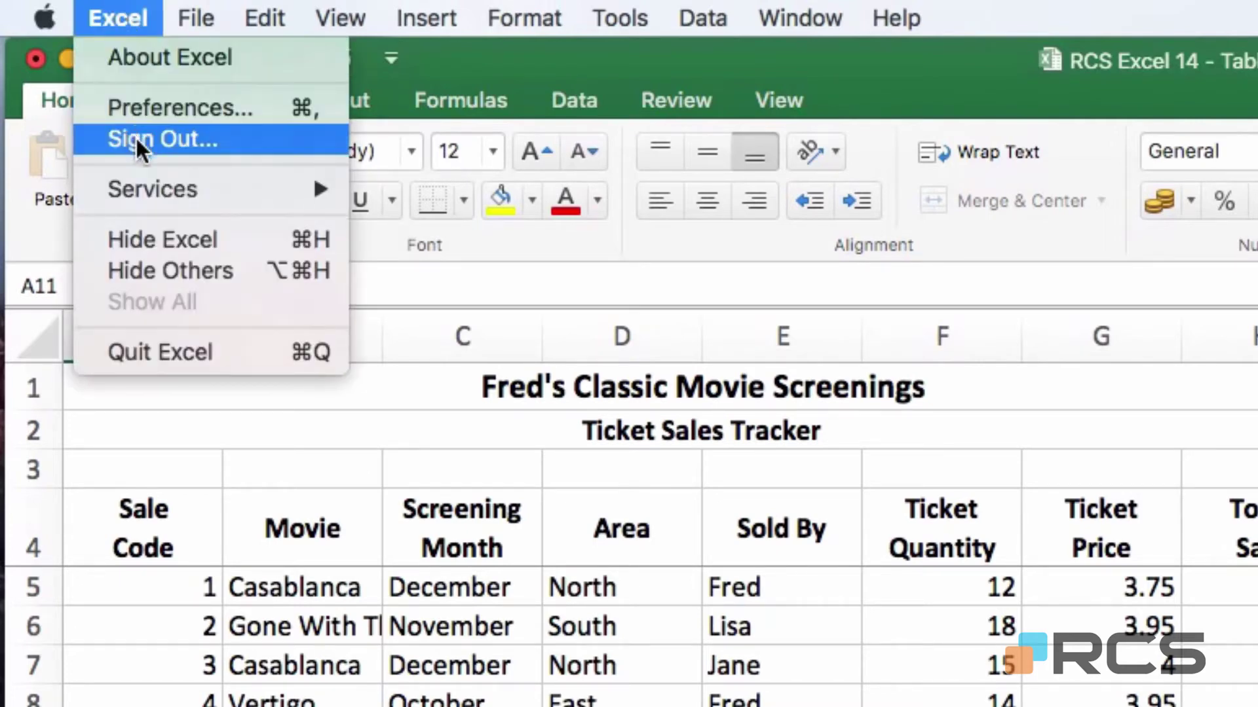
{"action": "left_click", "coordinate": [166, 108]}
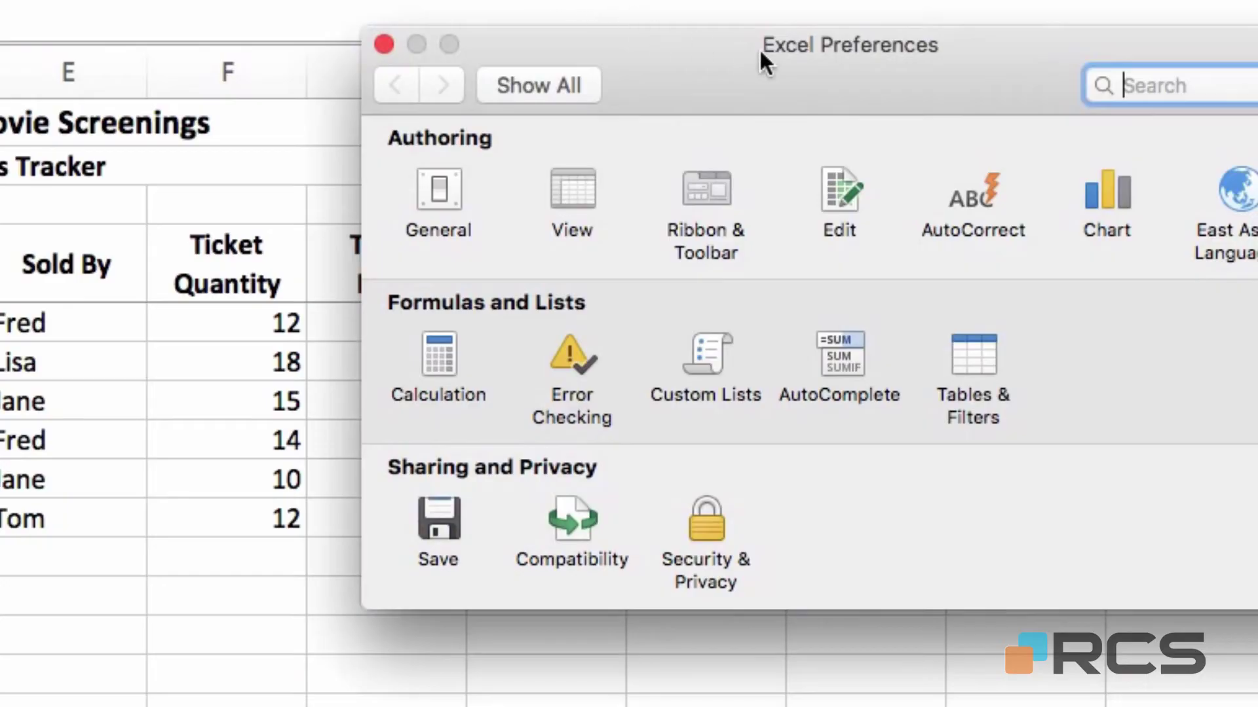
{"action": "left_click_drag", "start_coordinate": [759, 48], "coordinate": [561, 69]}
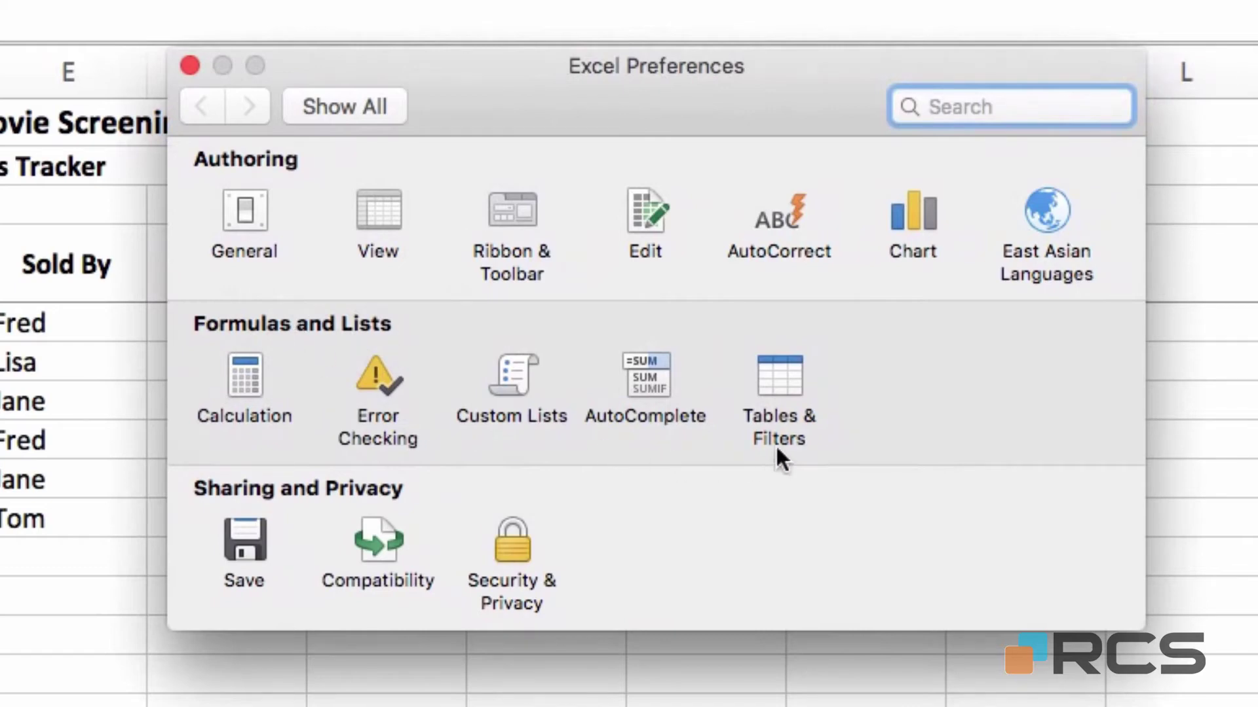
{"action": "left_click", "coordinate": [785, 378]}
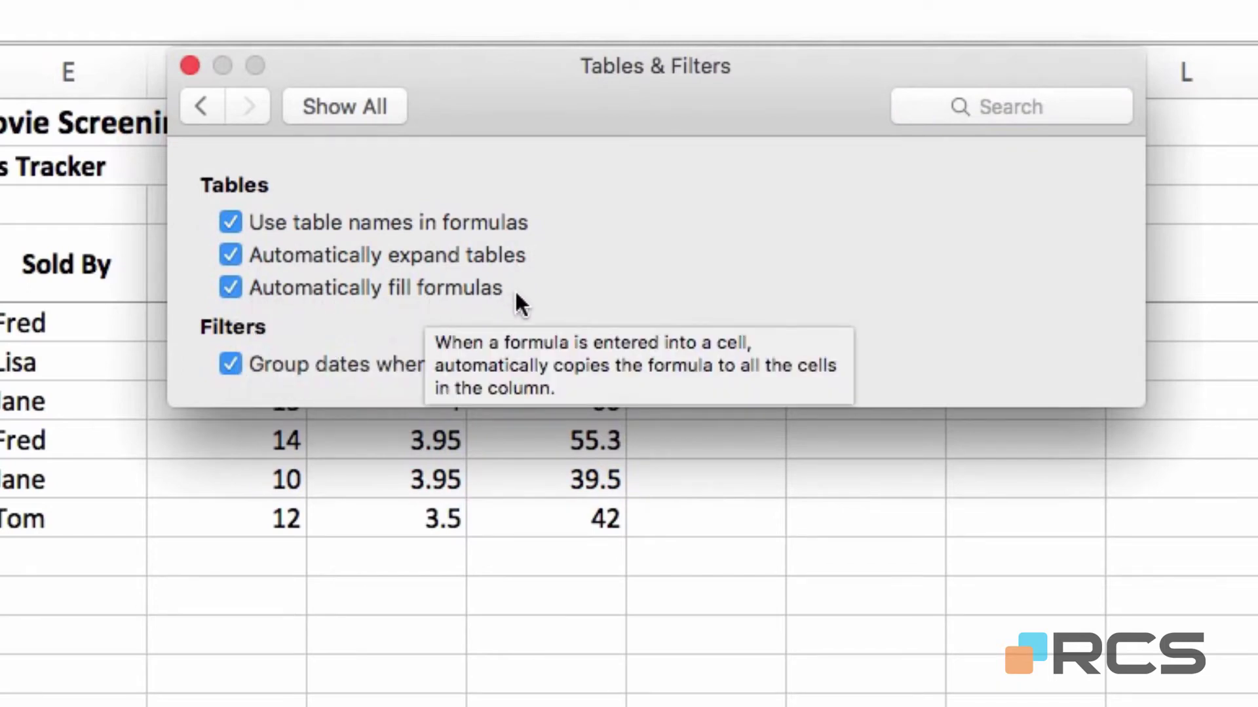
{"action": "left_click", "coordinate": [231, 288]}
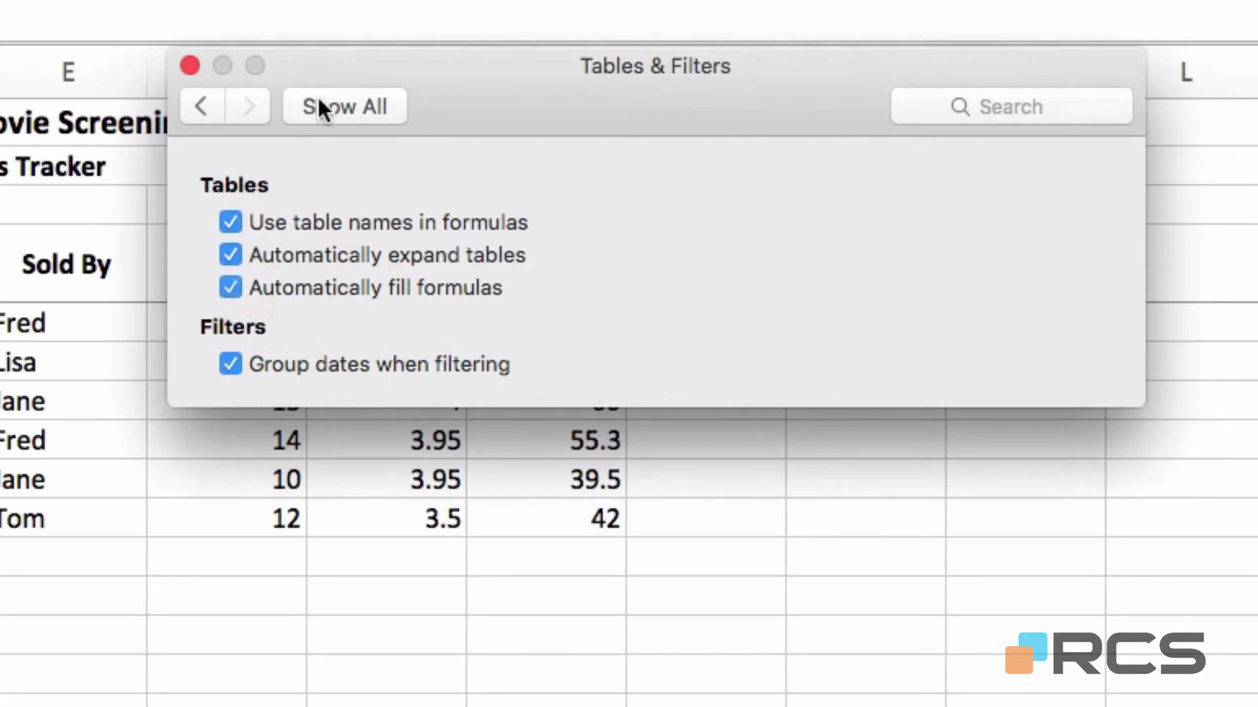
{"action": "left_click", "coordinate": [189, 65]}
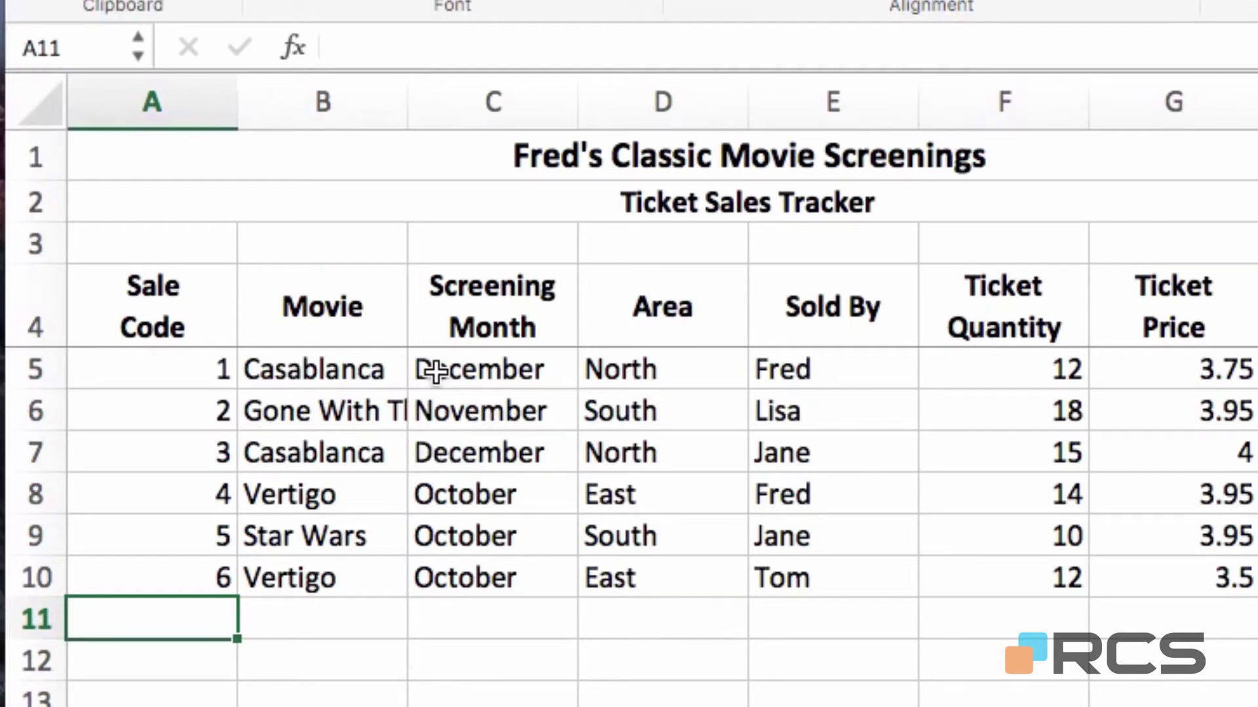
- Autofit the width of the Movie column to its longest title
{"action": "double_click", "coordinate": [409, 97]}
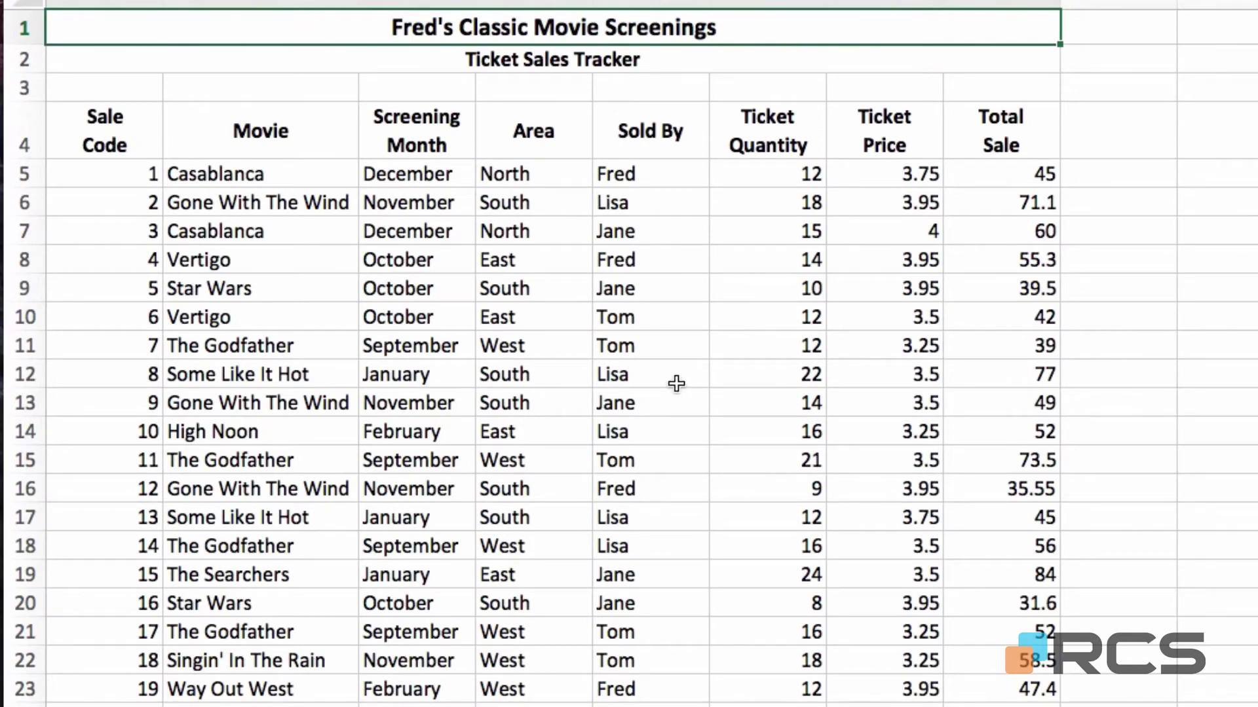
- Look through the full sales list down to the last record in row 54
{"action": "scroll", "coordinate": [676, 383], "scroll_direction": "down", "scroll_amount": 10}
{"action": "scroll", "coordinate": [676, 384], "scroll_direction": "down", "scroll_amount": 15}
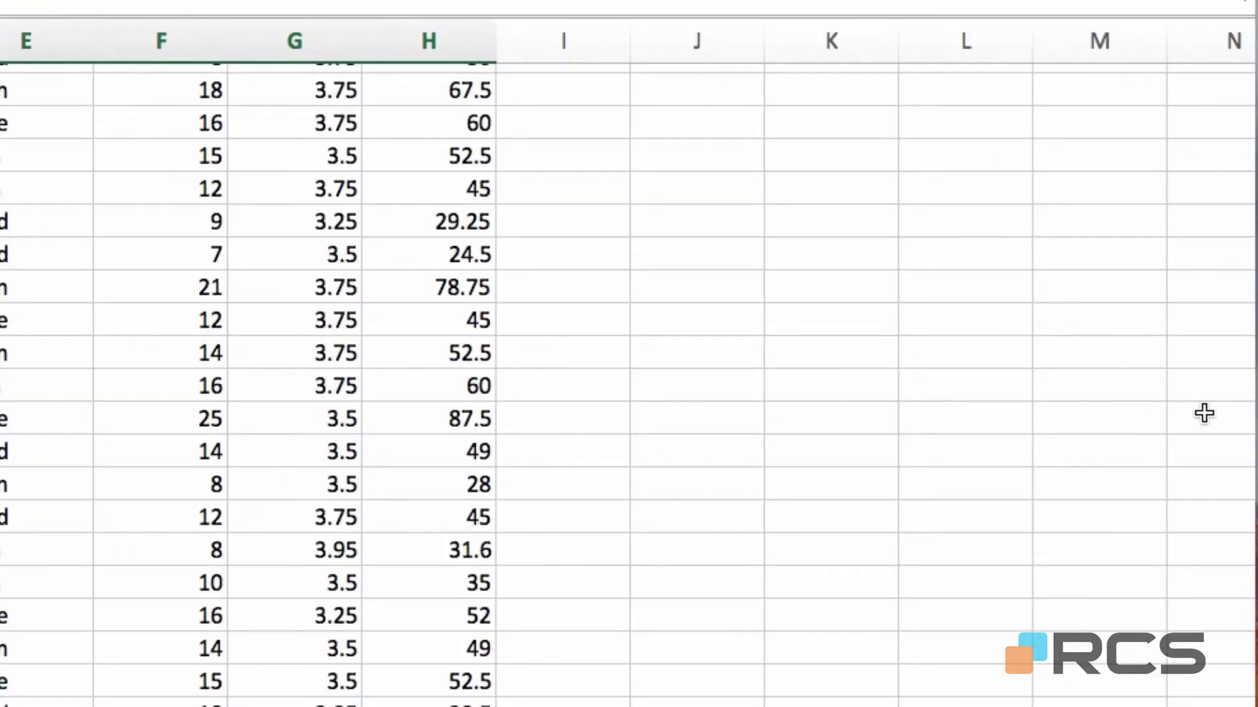
{"action": "mouse_move", "coordinate": [1249, 426]}
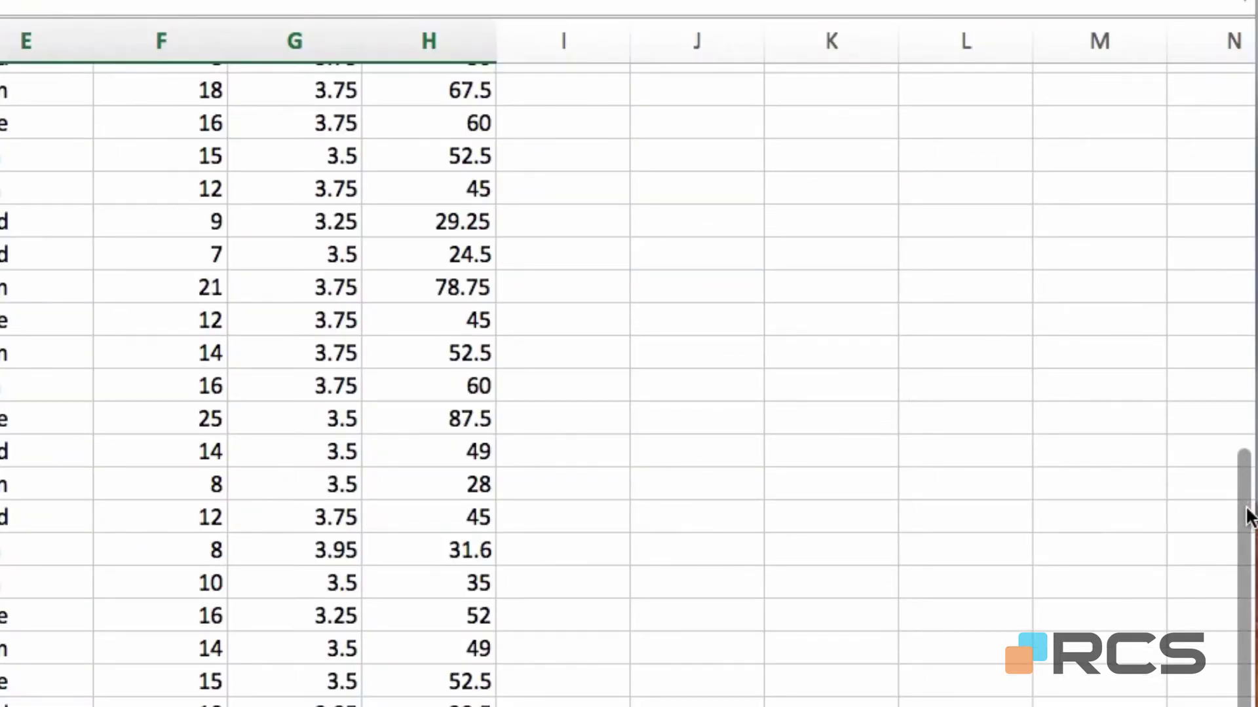
{"action": "mouse_move", "coordinate": [1238, 513]}
{"action": "left_mouse_down"}
{"action": "mouse_move", "coordinate": [1232, 462]}
{"action": "mouse_move", "coordinate": [1238, 542]}
{"action": "mouse_move", "coordinate": [1238, 356]}
{"action": "mouse_move", "coordinate": [1240, 489]}
{"action": "left_mouse_up"}
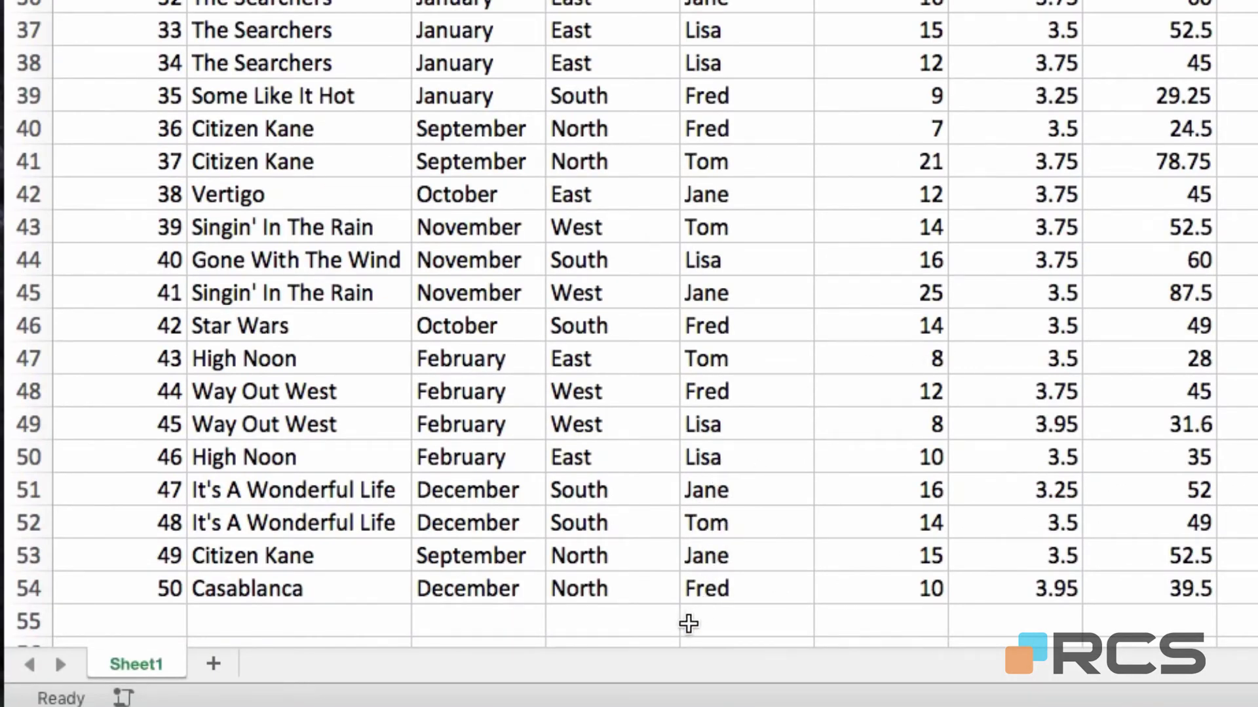
{"action": "mouse_move", "coordinate": [683, 643]}
{"action": "left_click_drag", "start_coordinate": [667, 646], "coordinate": [832, 625]}
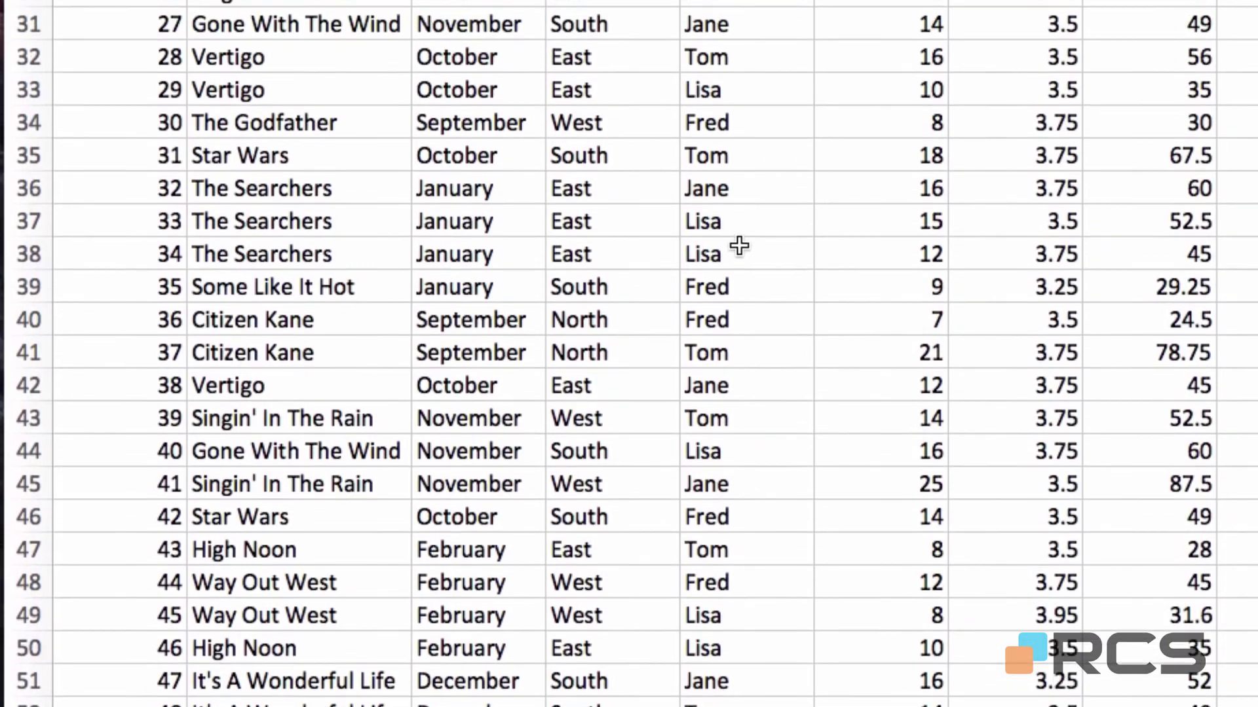
- Starting from cell E38, jump to the last column of the sales list, its first column and its heading row
{"action": "left_click", "coordinate": [738, 246]}
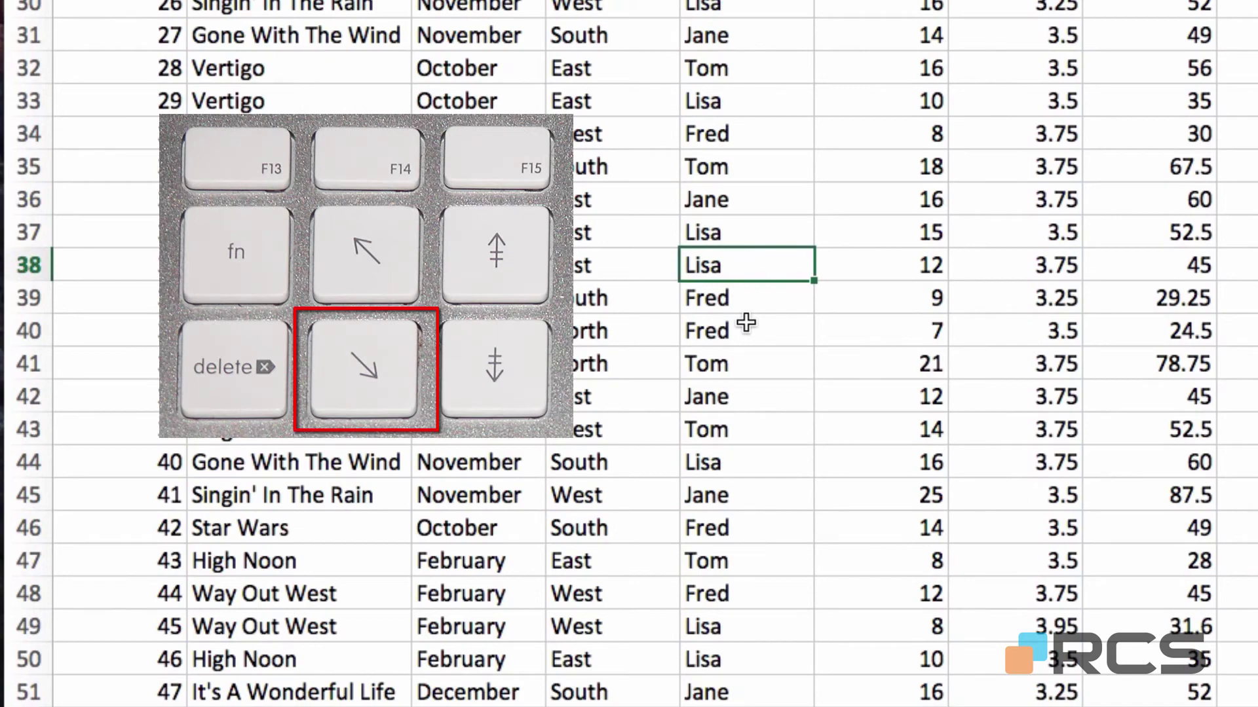
{"action": "key", "text": "Right"}
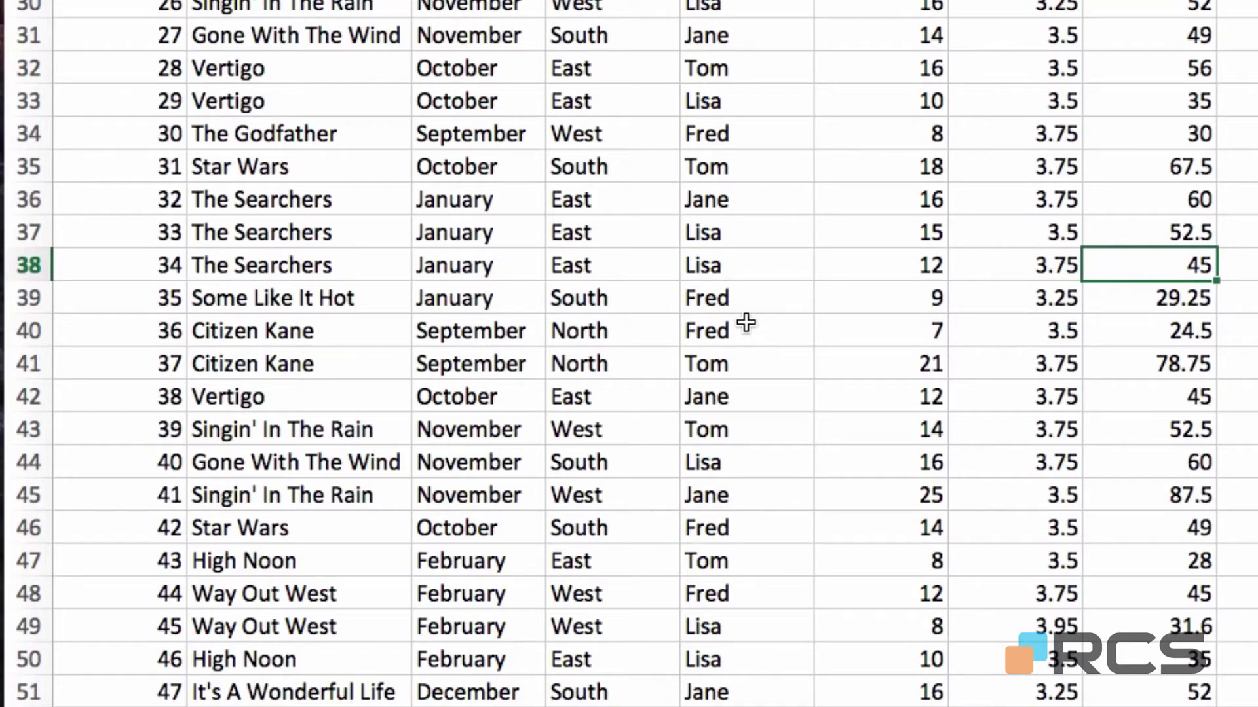
{"action": "key", "text": "ctrl+Left"}
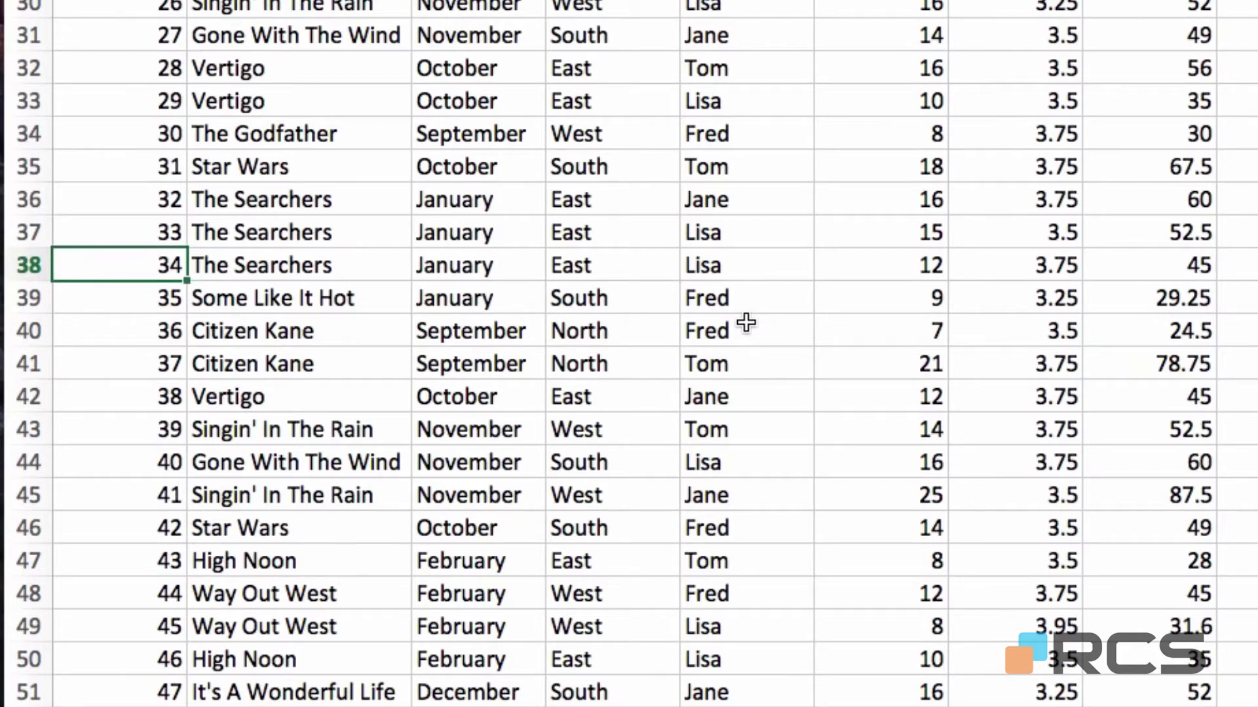
{"action": "key", "text": "ctrl+Up"}
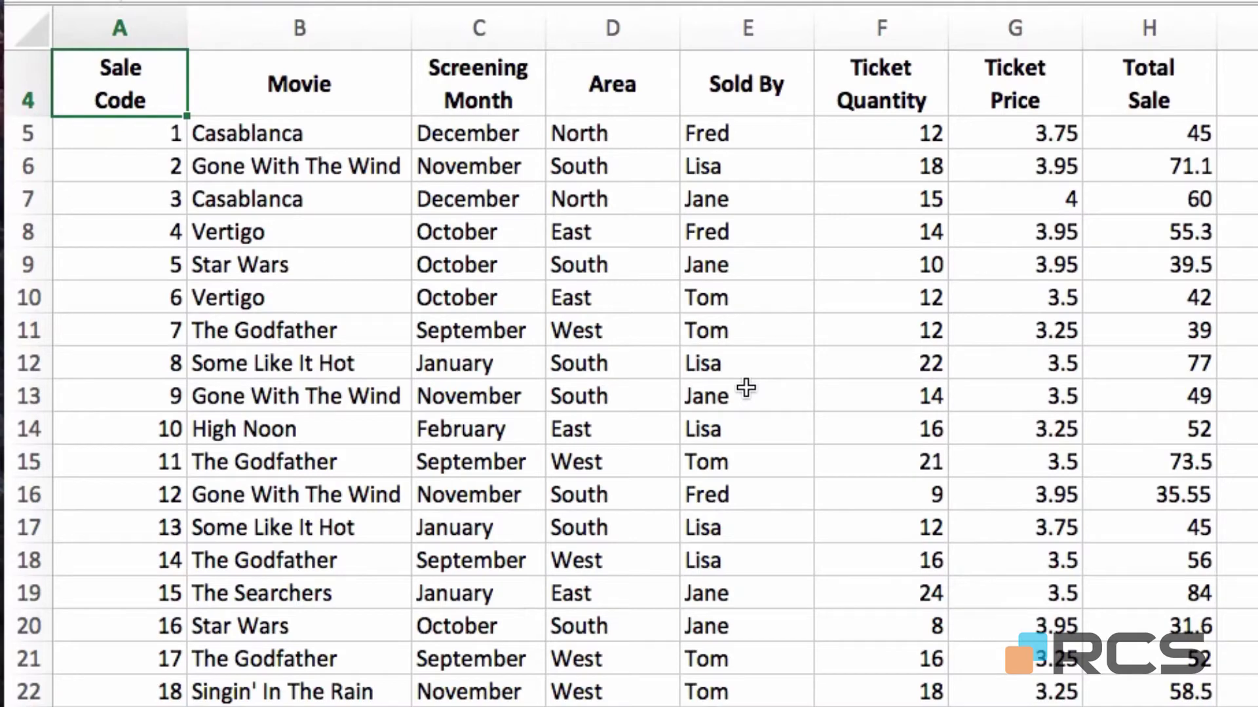
- Jump to the last sale code in column A and return to cell A1
{"action": "scroll", "coordinate": [746, 388], "scroll_direction": "down", "scroll_amount": 8}
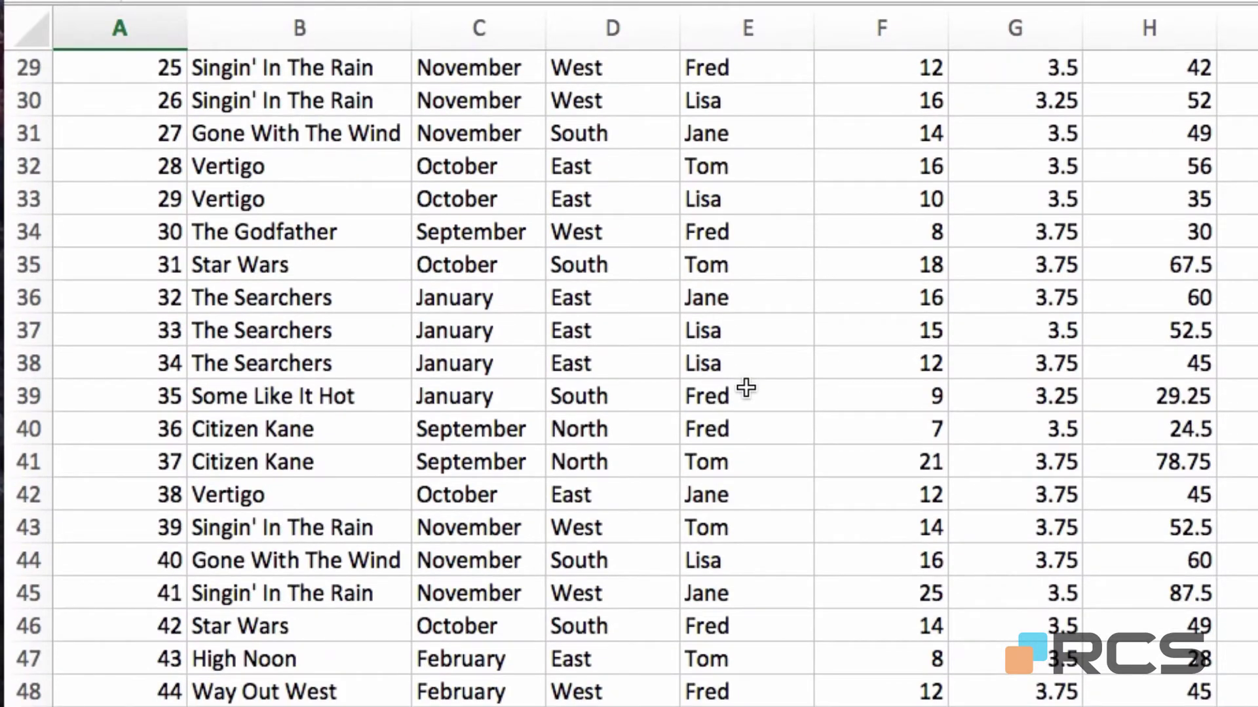
{"action": "key", "text": "ctrl+Down"}
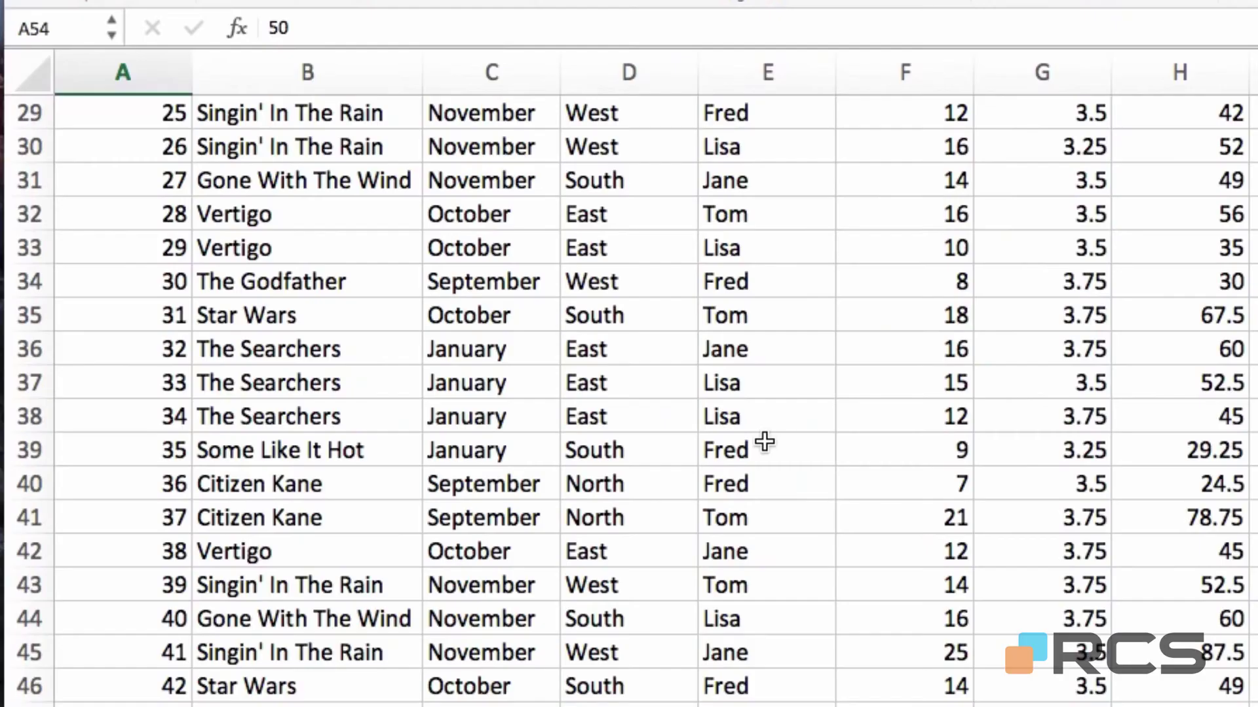
{"action": "key", "text": "ctrl+Home"}
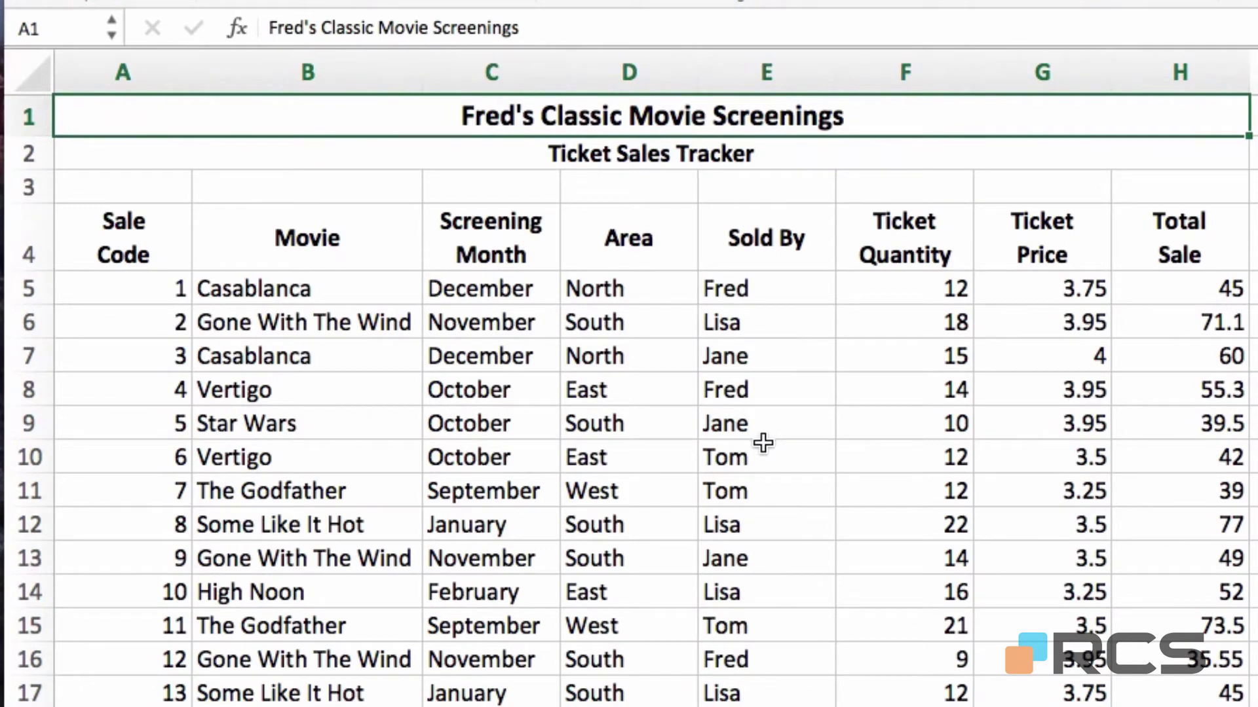
{"action": "scroll", "coordinate": [828, 543], "scroll_direction": "down", "scroll_amount": 2}
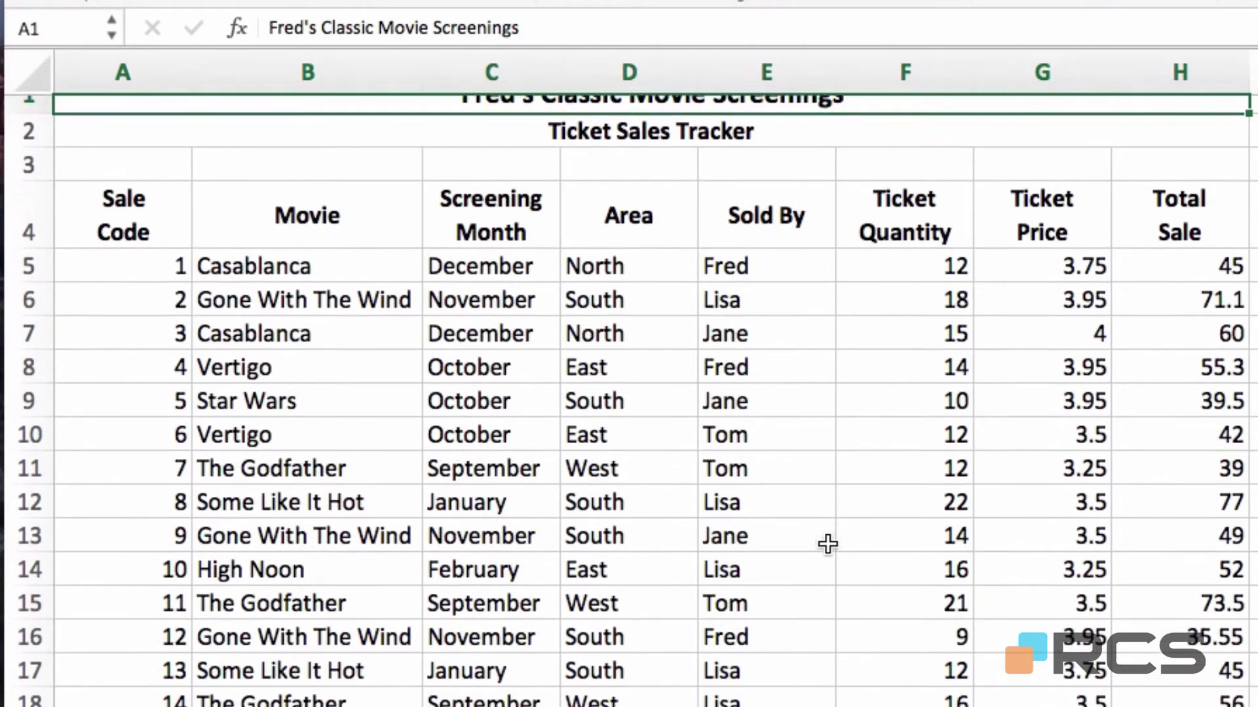
- Freeze the title and heading rows above cell A5 and check that they stay in view while browsing the sales records
{"action": "scroll", "coordinate": [828, 544], "scroll_direction": "down", "scroll_amount": 2}
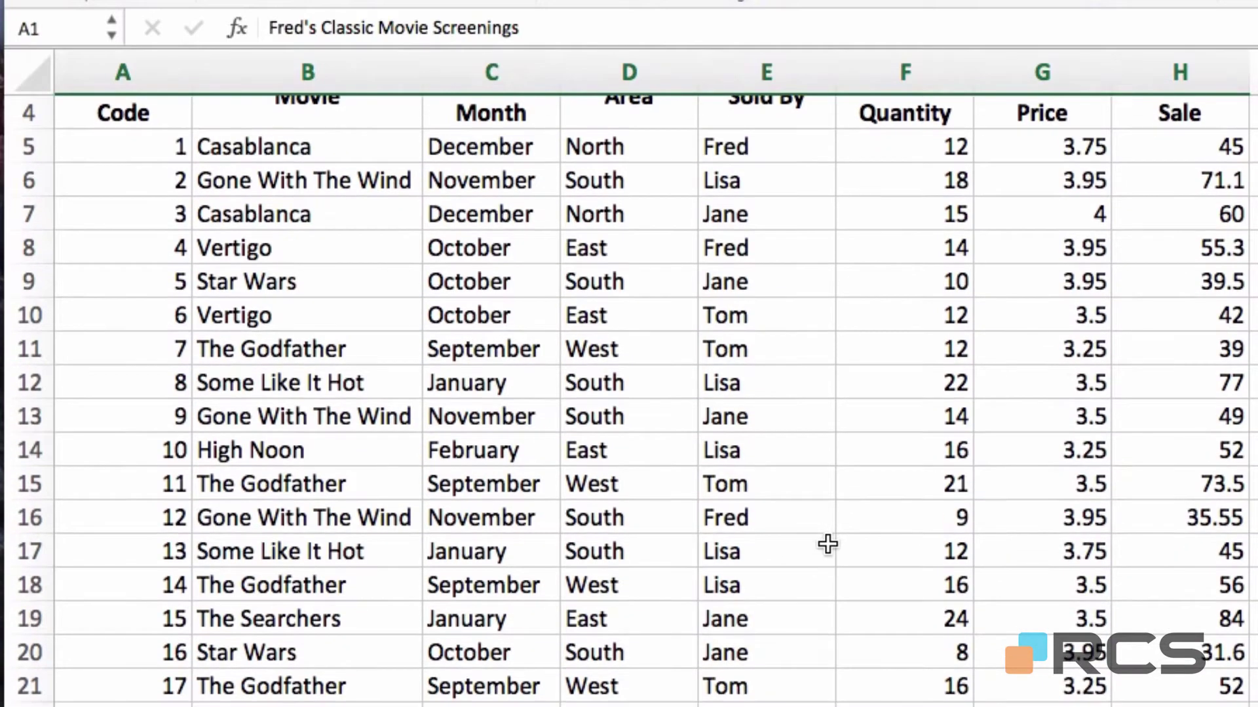
{"action": "scroll", "coordinate": [872, 451], "scroll_direction": "down", "scroll_amount": 4}
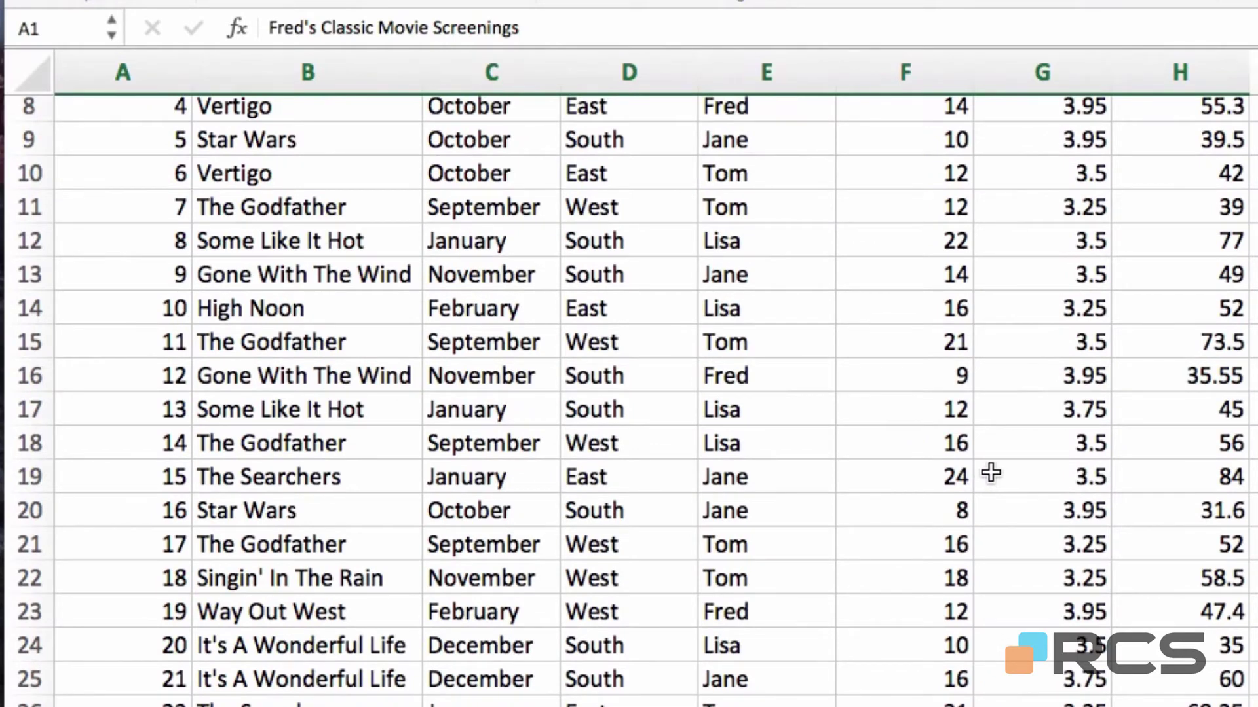
{"action": "scroll", "coordinate": [912, 443], "scroll_direction": "up", "scroll_amount": 5}
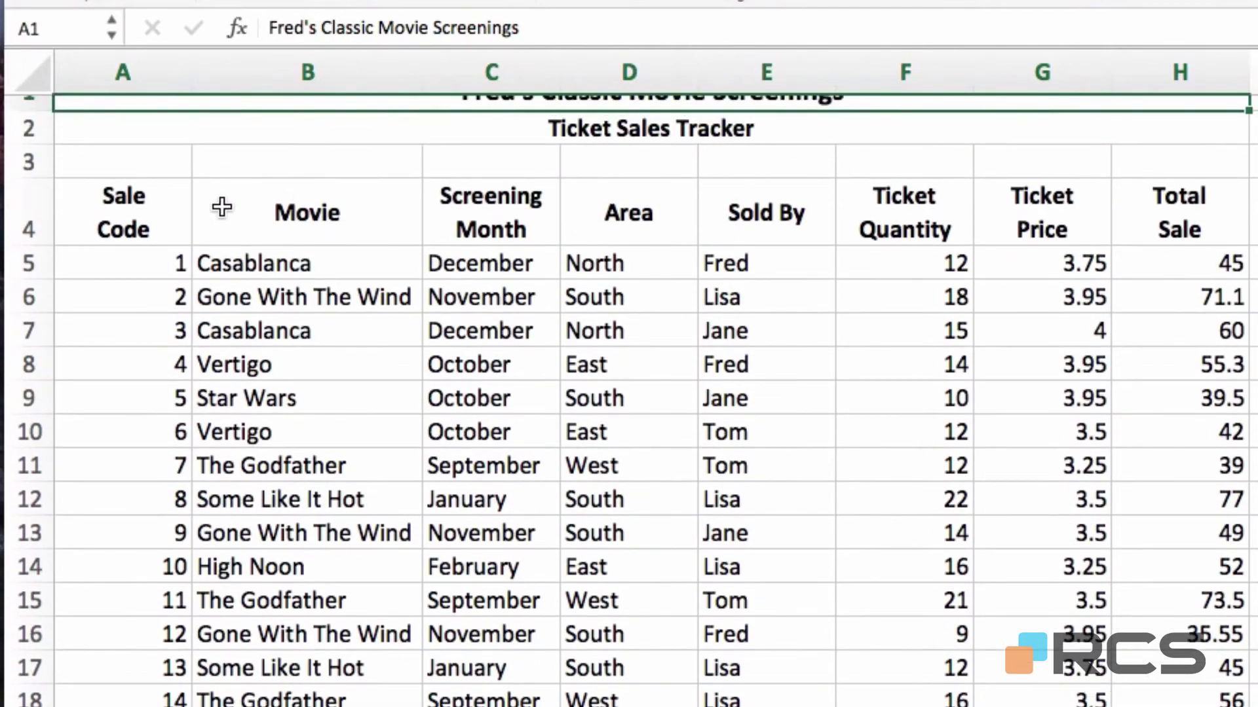
{"action": "scroll", "coordinate": [952, 199], "scroll_direction": "up", "scroll_amount": 1}
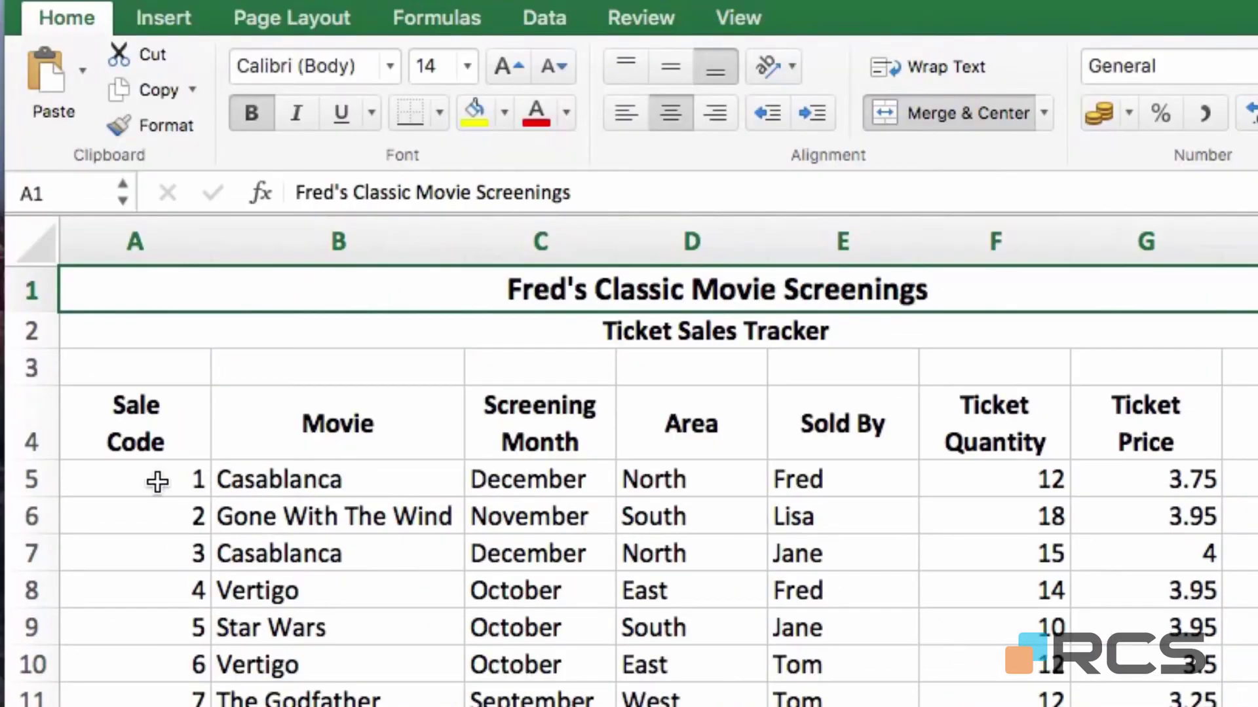
{"action": "left_click", "coordinate": [157, 482]}
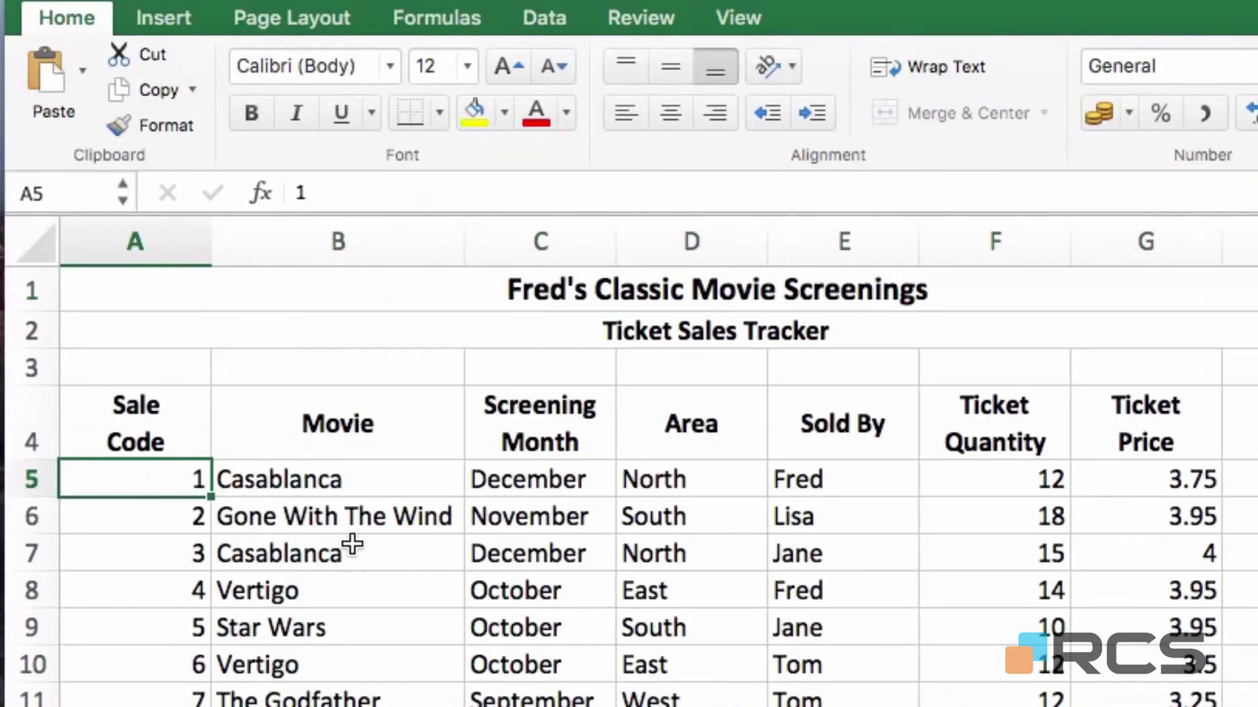
{"action": "left_click", "coordinate": [749, 10]}
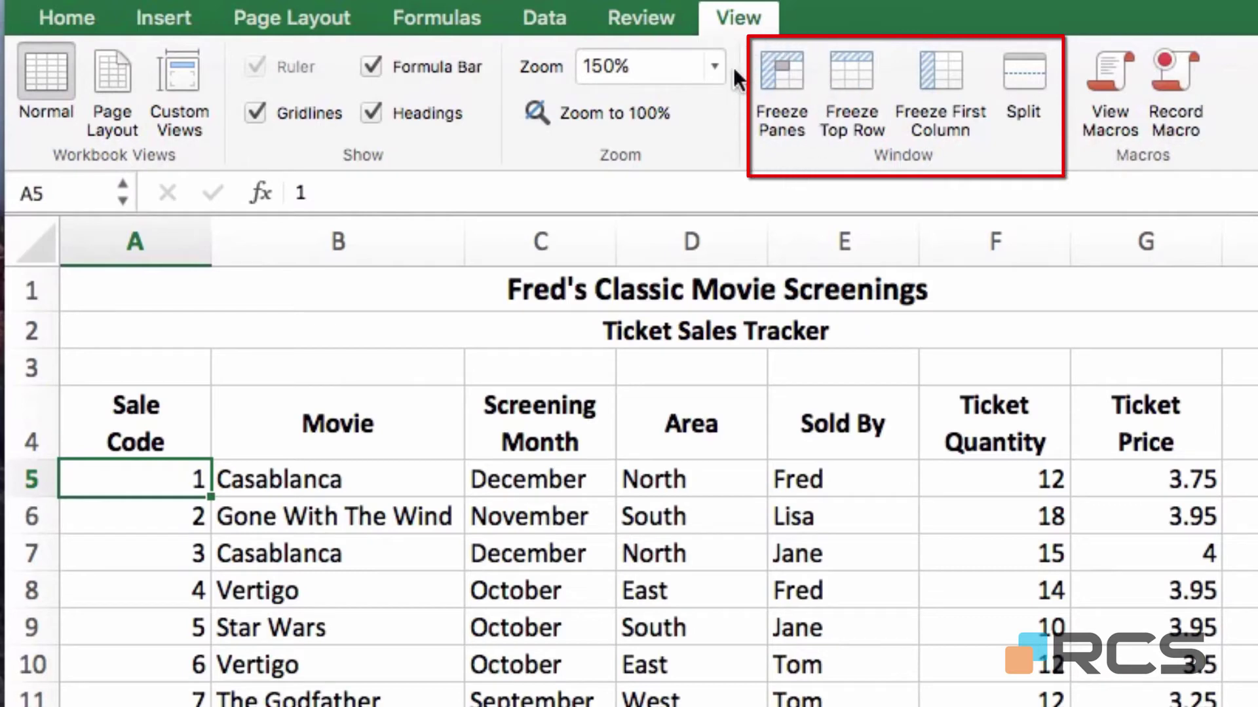
{"action": "left_click", "coordinate": [773, 77]}
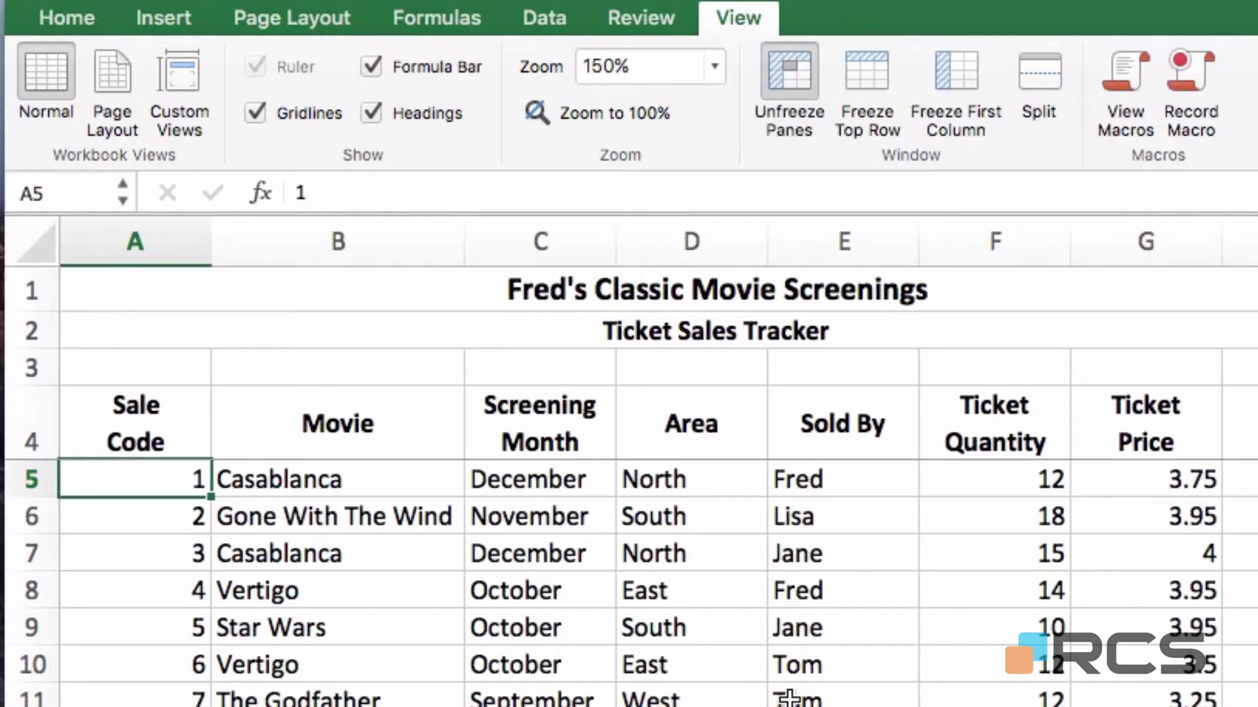
{"action": "scroll", "coordinate": [735, 663], "scroll_direction": "down", "scroll_amount": 1}
{"action": "scroll", "coordinate": [633, 583], "scroll_direction": "down", "scroll_amount": 3}
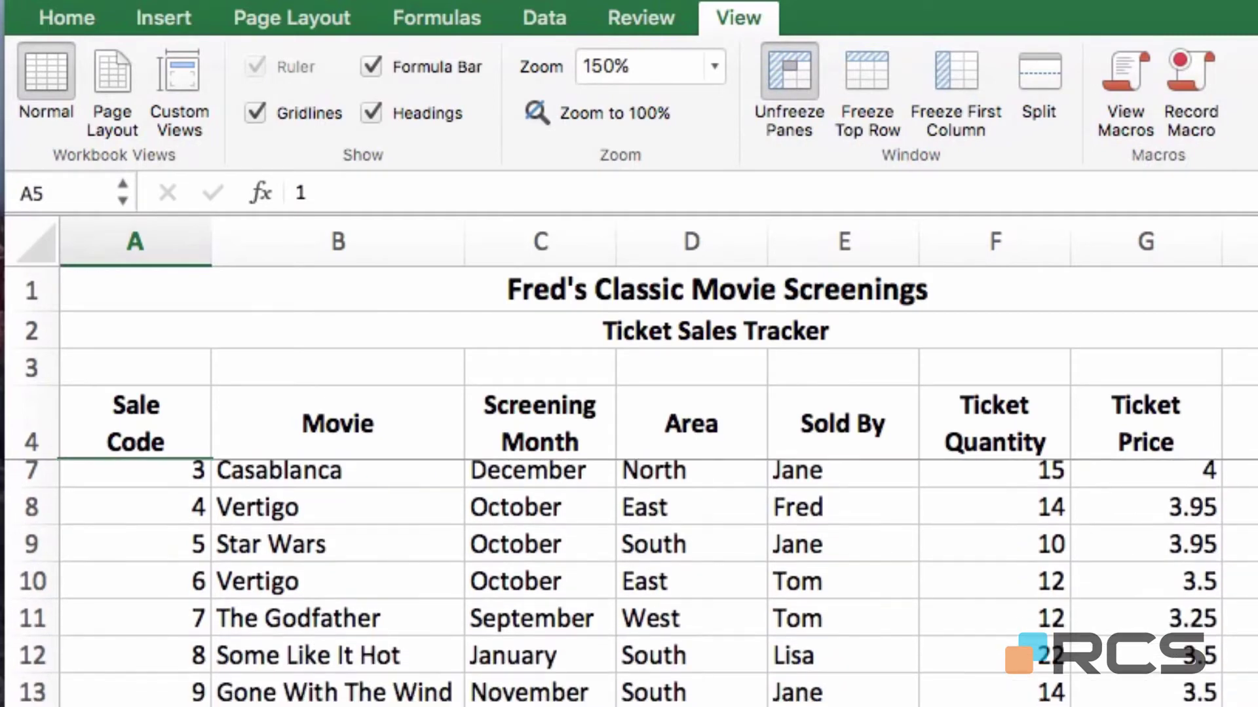
{"action": "scroll", "coordinate": [629, 583], "scroll_direction": "down", "scroll_amount": 8}
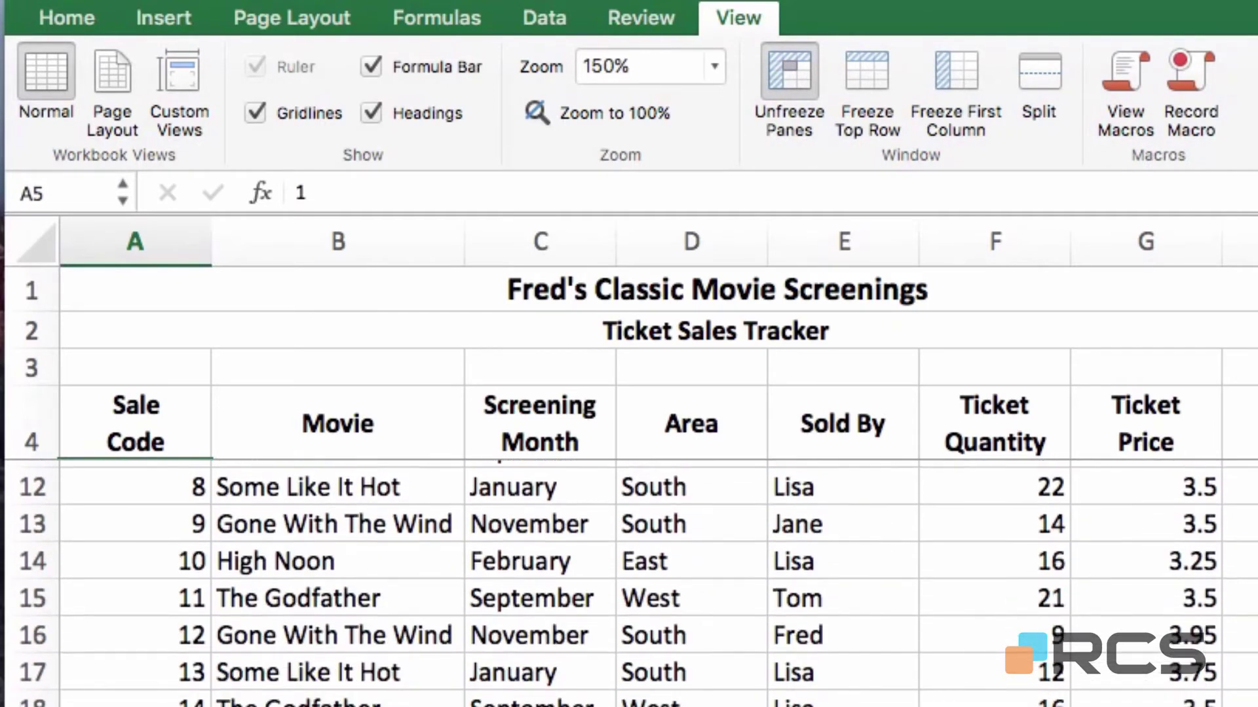
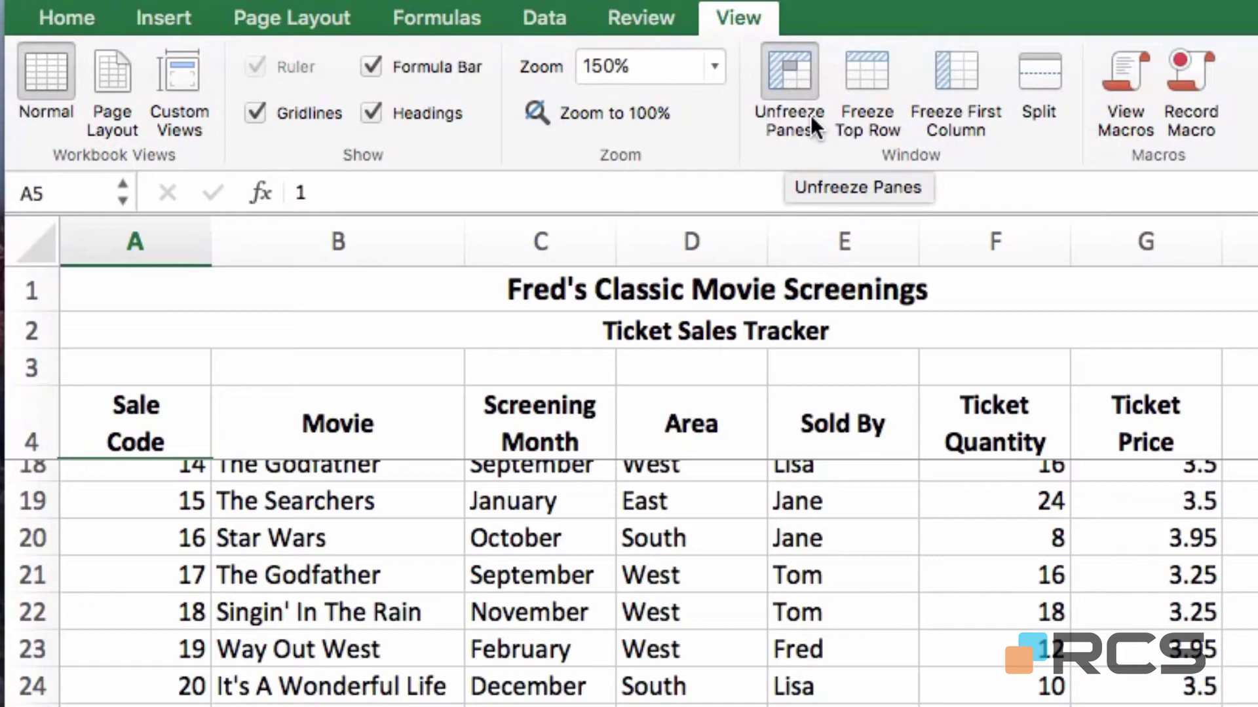
- Unfreeze the panes and browse the sales list down to row 54 and back to its headings
{"action": "left_click", "coordinate": [773, 65]}
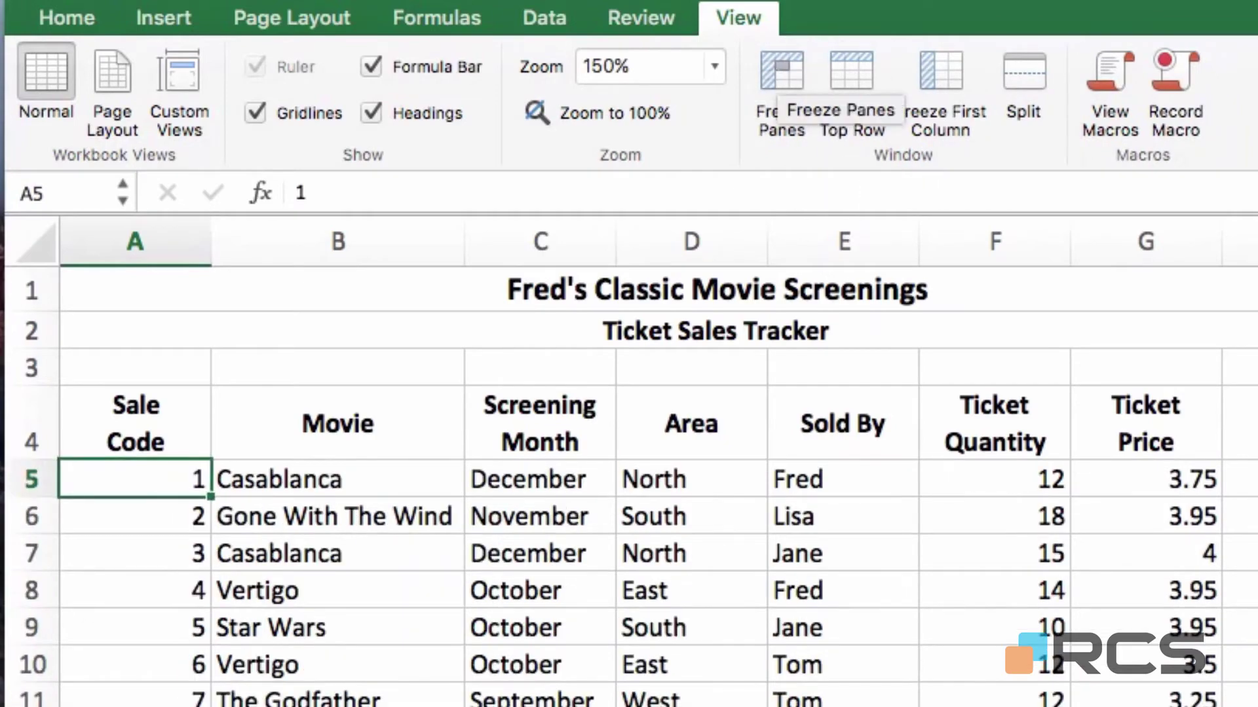
{"action": "scroll", "coordinate": [629, 485], "scroll_direction": "down", "scroll_amount": 5}
{"action": "scroll", "coordinate": [628, 485], "scroll_direction": "up", "scroll_amount": 5}
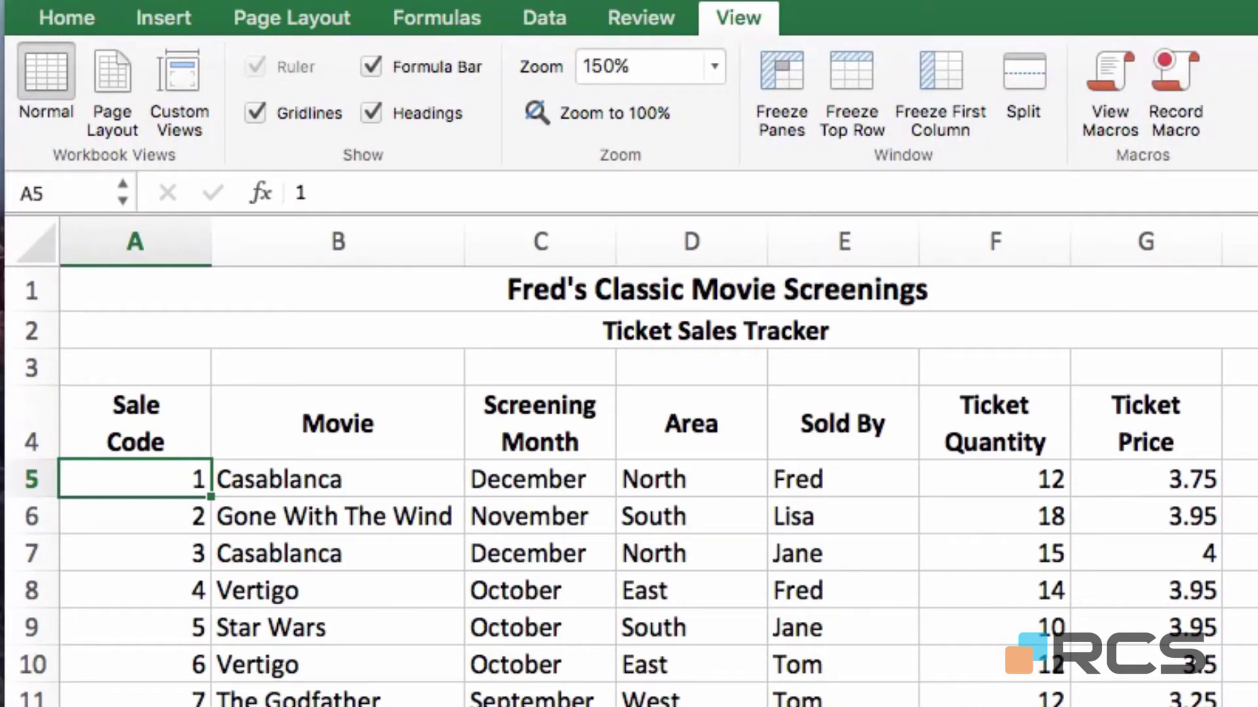
{"action": "scroll", "coordinate": [629, 484], "scroll_direction": "down", "scroll_amount": 15}
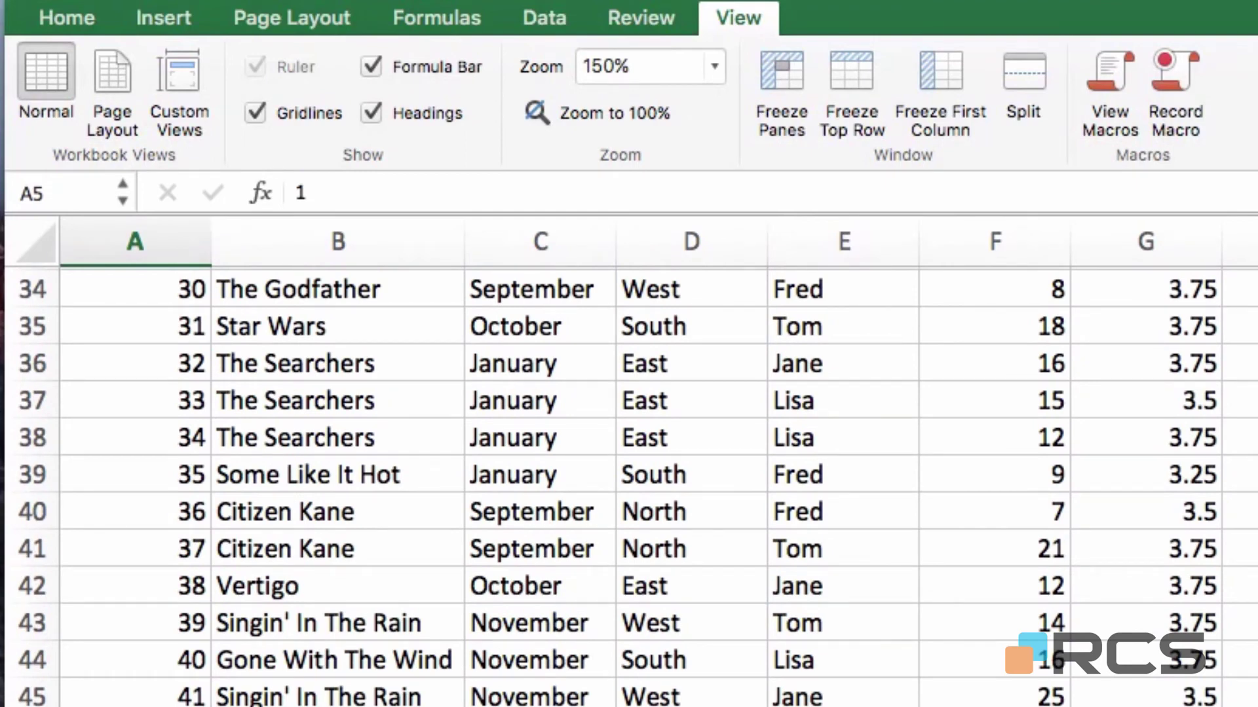
{"action": "scroll", "coordinate": [629, 485], "scroll_direction": "down", "scroll_amount": 5}
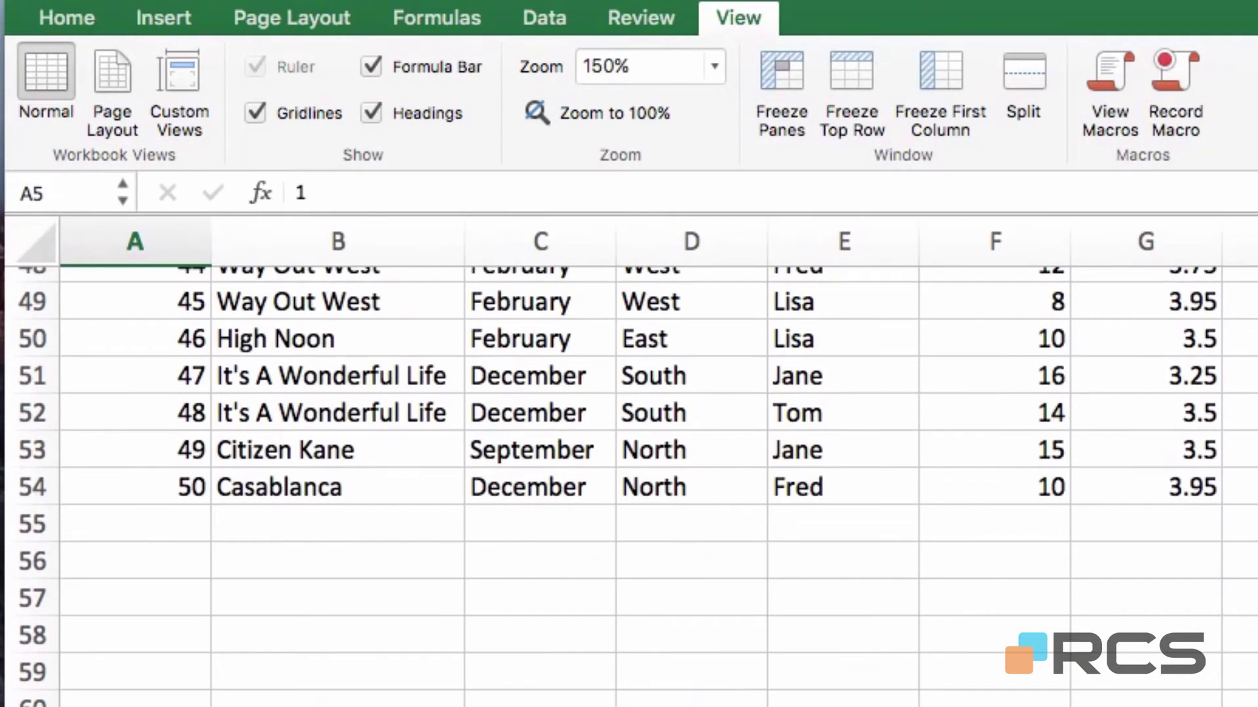
{"action": "scroll", "coordinate": [629, 485], "scroll_direction": "up", "scroll_amount": 13}
{"action": "scroll", "coordinate": [629, 484], "scroll_direction": "up", "scroll_amount": 2}
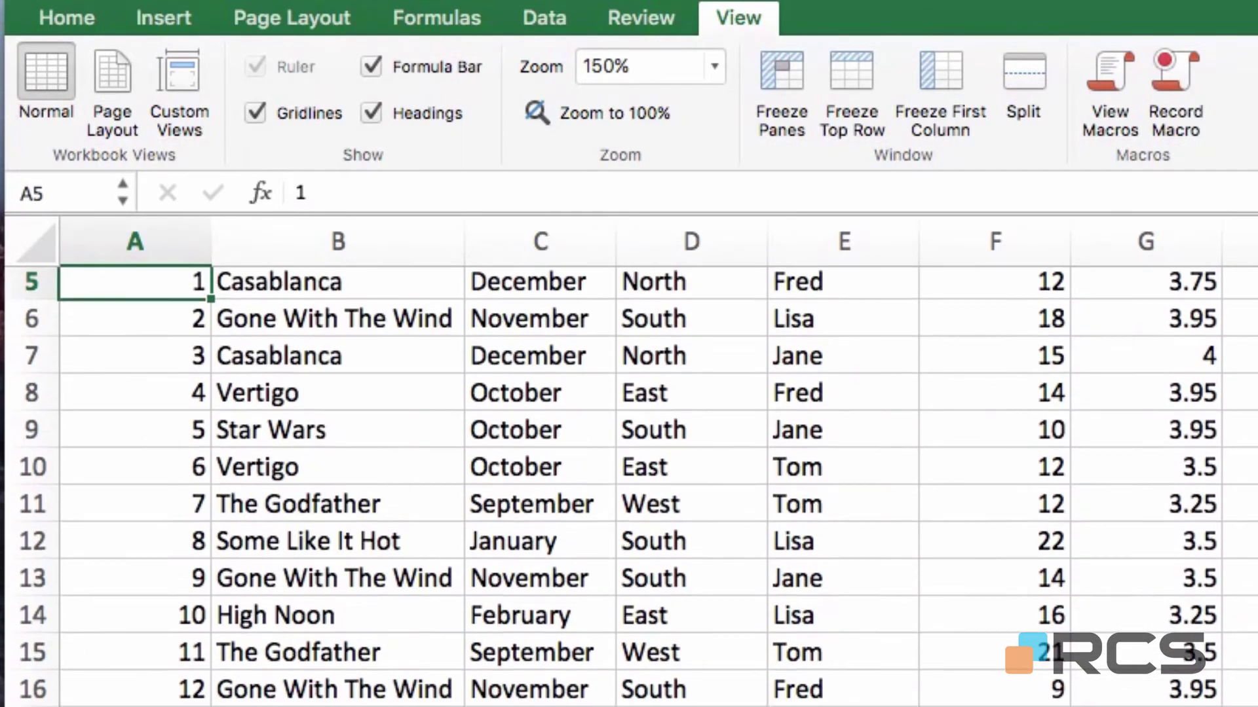
{"action": "scroll", "coordinate": [629, 485], "scroll_direction": "up", "scroll_amount": 2}
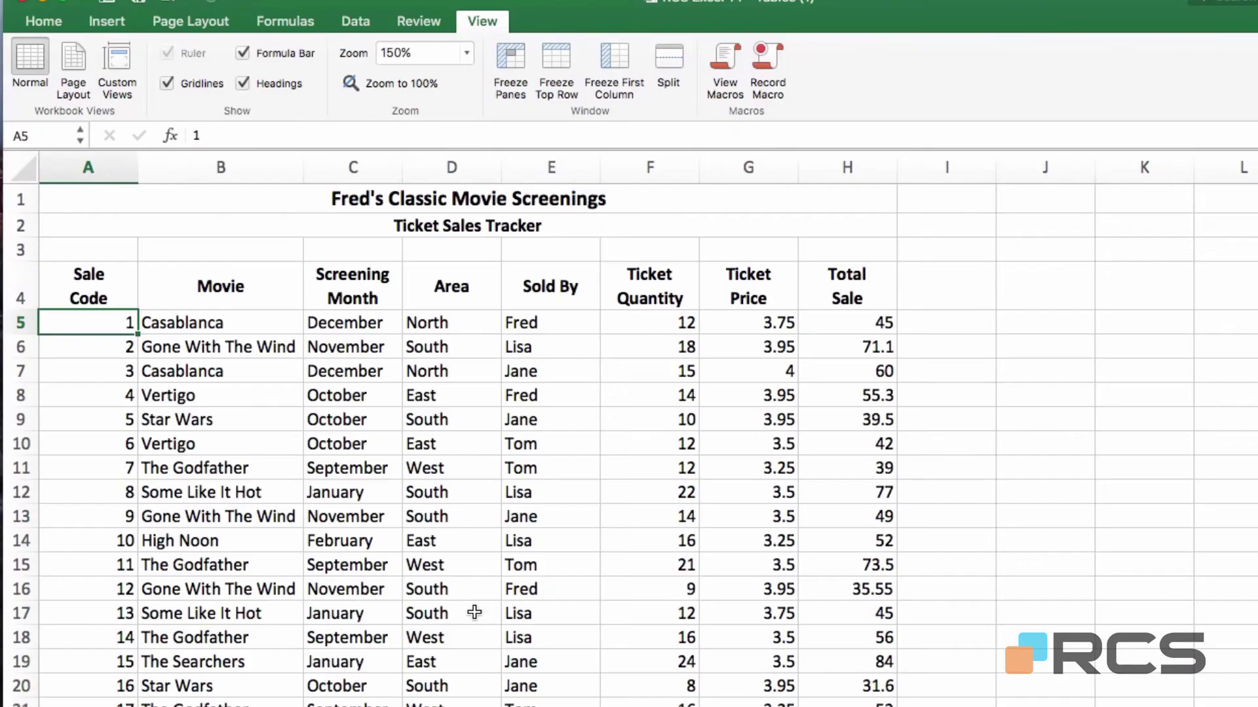
- Split the window into four panes at cell D17 and scroll the upper and lower panes independently
{"action": "left_click", "coordinate": [462, 613]}
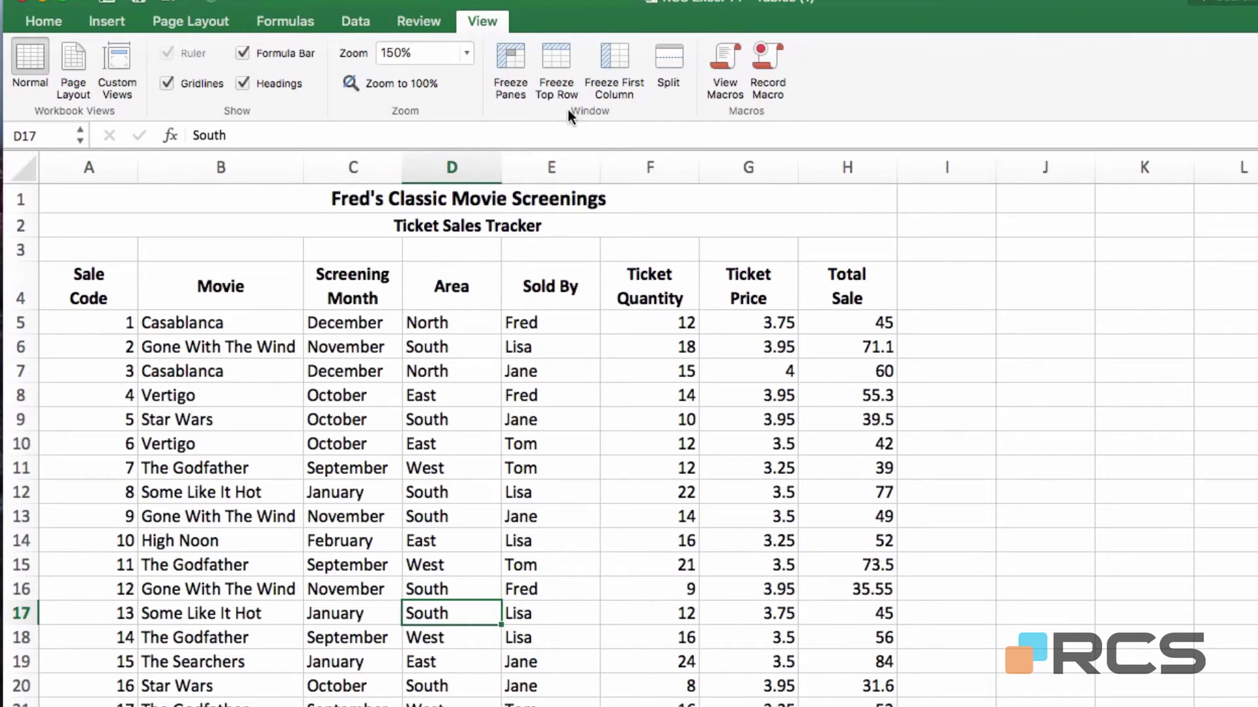
{"action": "left_click", "coordinate": [671, 55]}
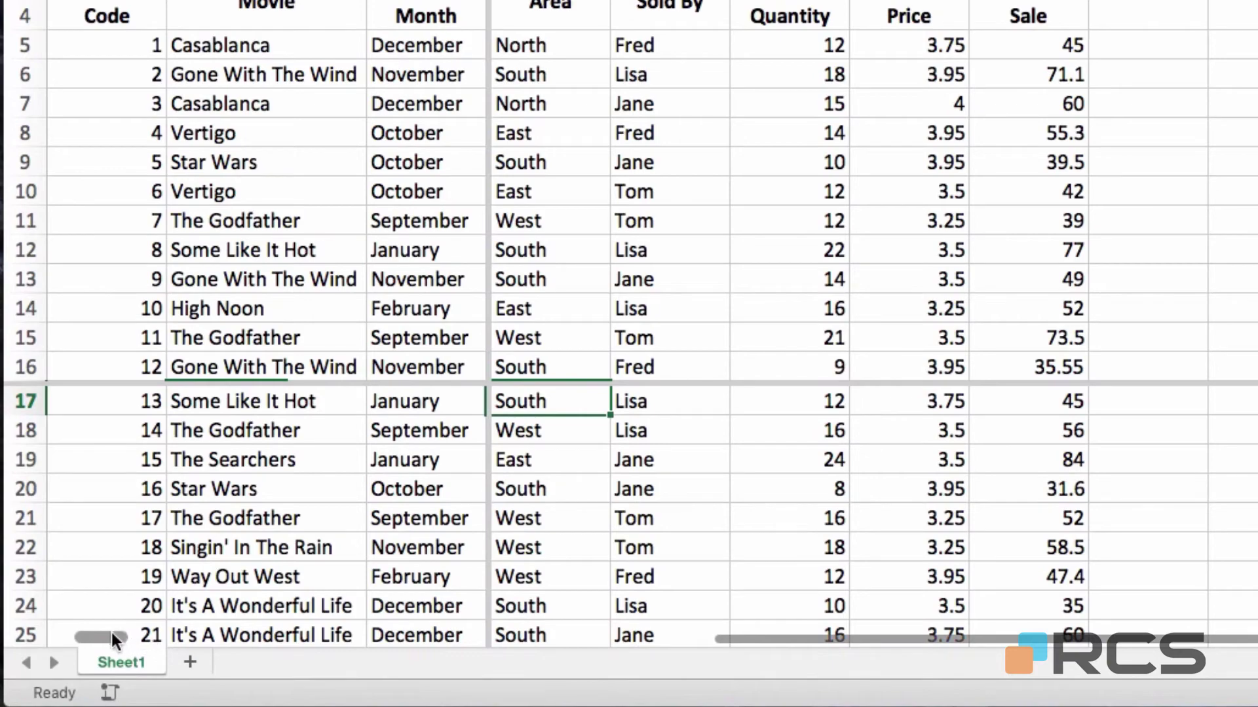
{"action": "mouse_move", "coordinate": [112, 630]}
{"action": "left_mouse_down"}
{"action": "mouse_move", "coordinate": [168, 627]}
{"action": "mouse_move", "coordinate": [108, 626]}
{"action": "left_mouse_up"}
{"action": "left_click_drag", "start_coordinate": [792, 637], "coordinate": [824, 641]}
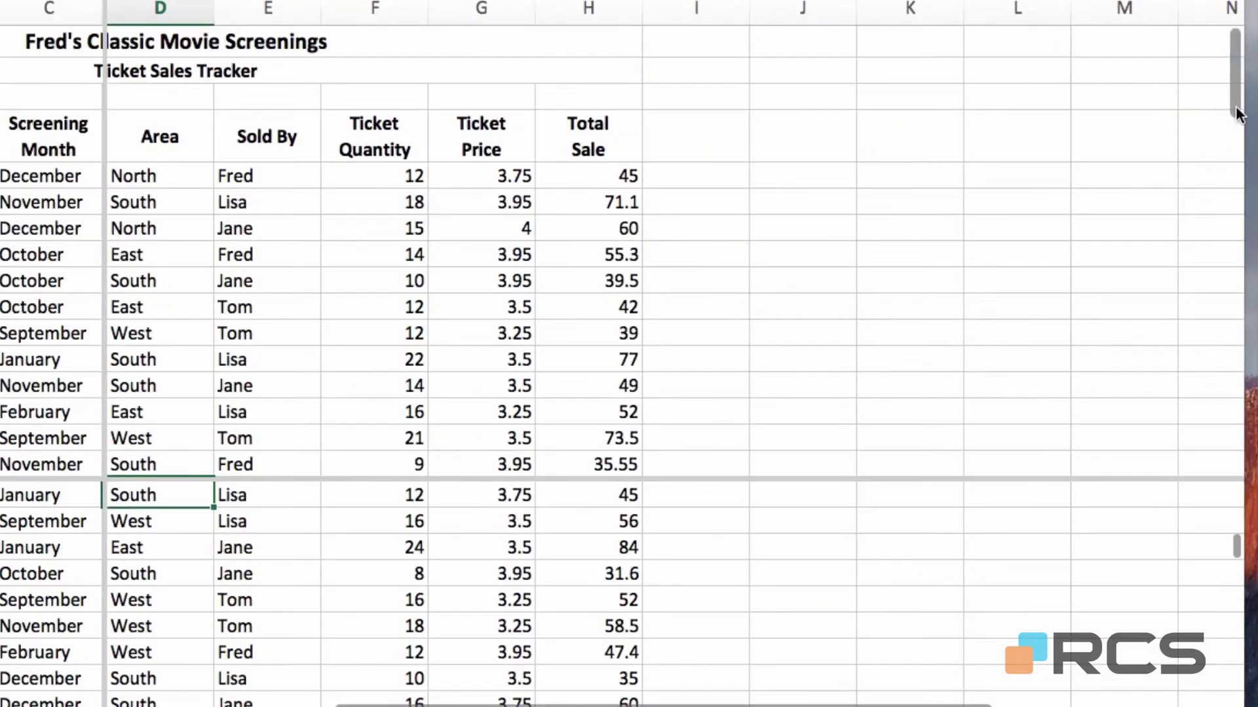
{"action": "left_click_drag", "start_coordinate": [1238, 108], "coordinate": [1236, 163]}
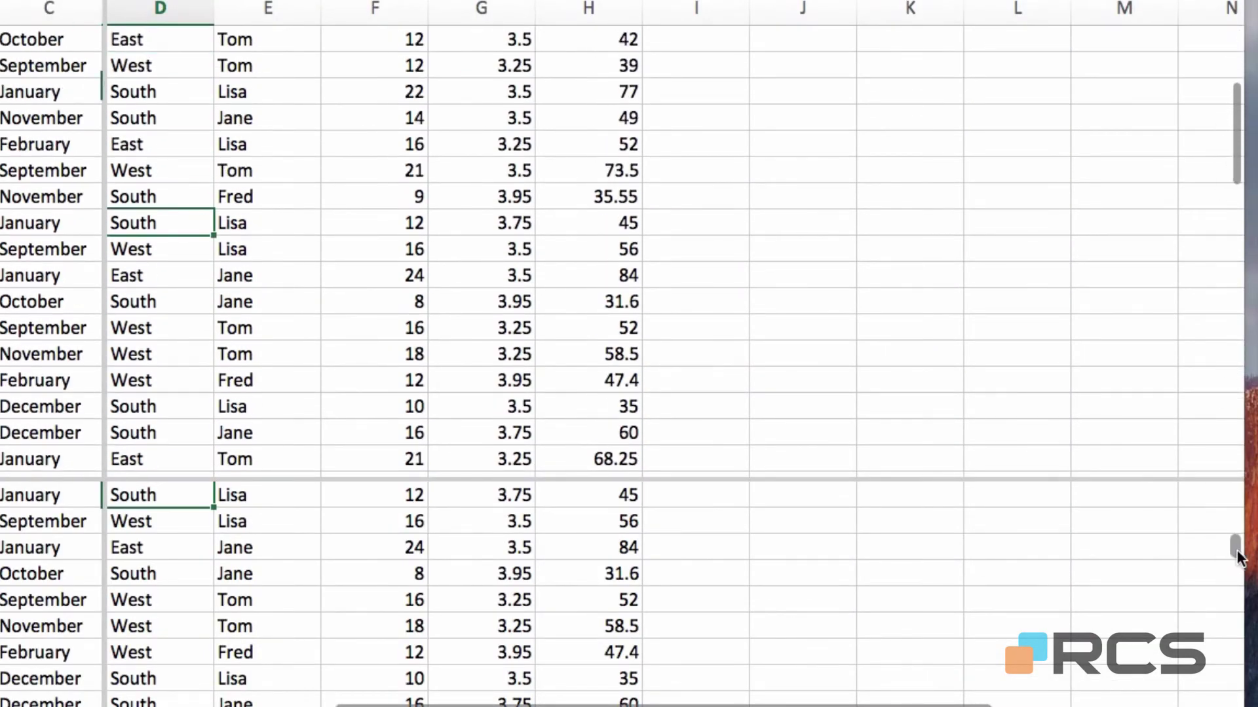
{"action": "mouse_move", "coordinate": [1237, 555]}
{"action": "left_mouse_down"}
{"action": "mouse_move", "coordinate": [1238, 595]}
{"action": "mouse_move", "coordinate": [1237, 560]}
{"action": "left_mouse_up"}
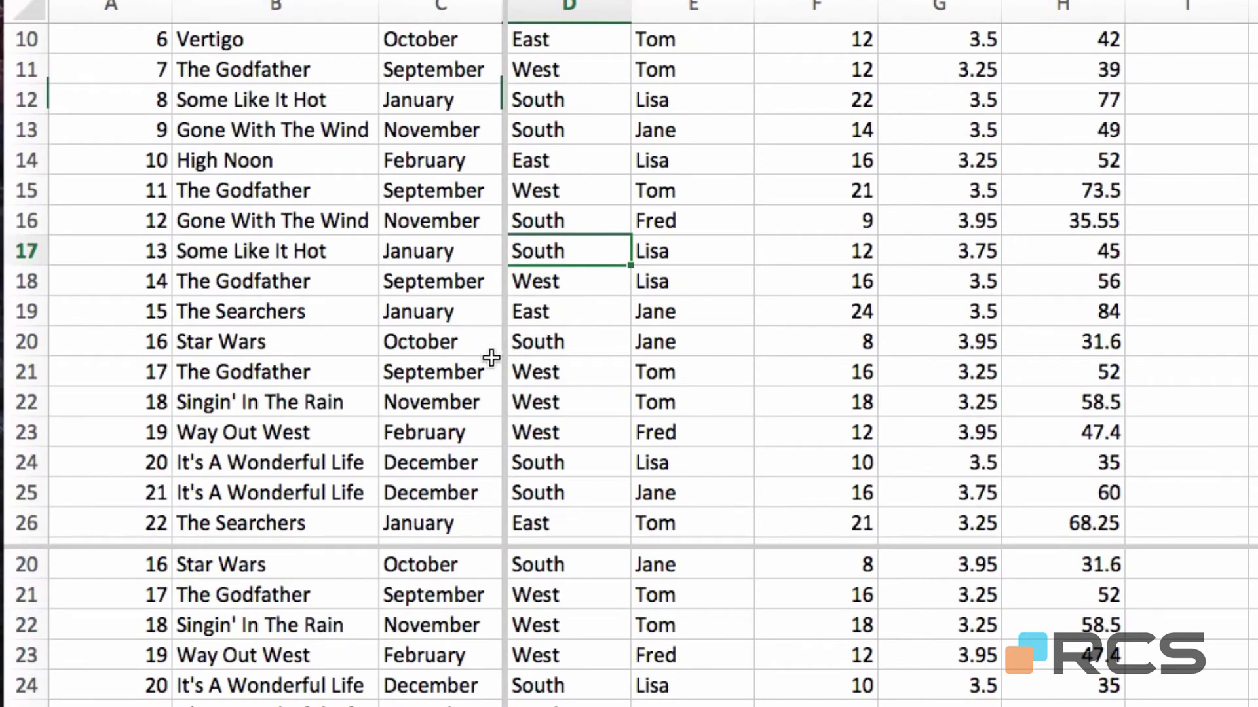
- Move the vertical split to the row numbers and the horizontal split up to just below row 21, showing columns A to H
{"action": "left_click_drag", "start_coordinate": [501, 354], "coordinate": [26, 409]}
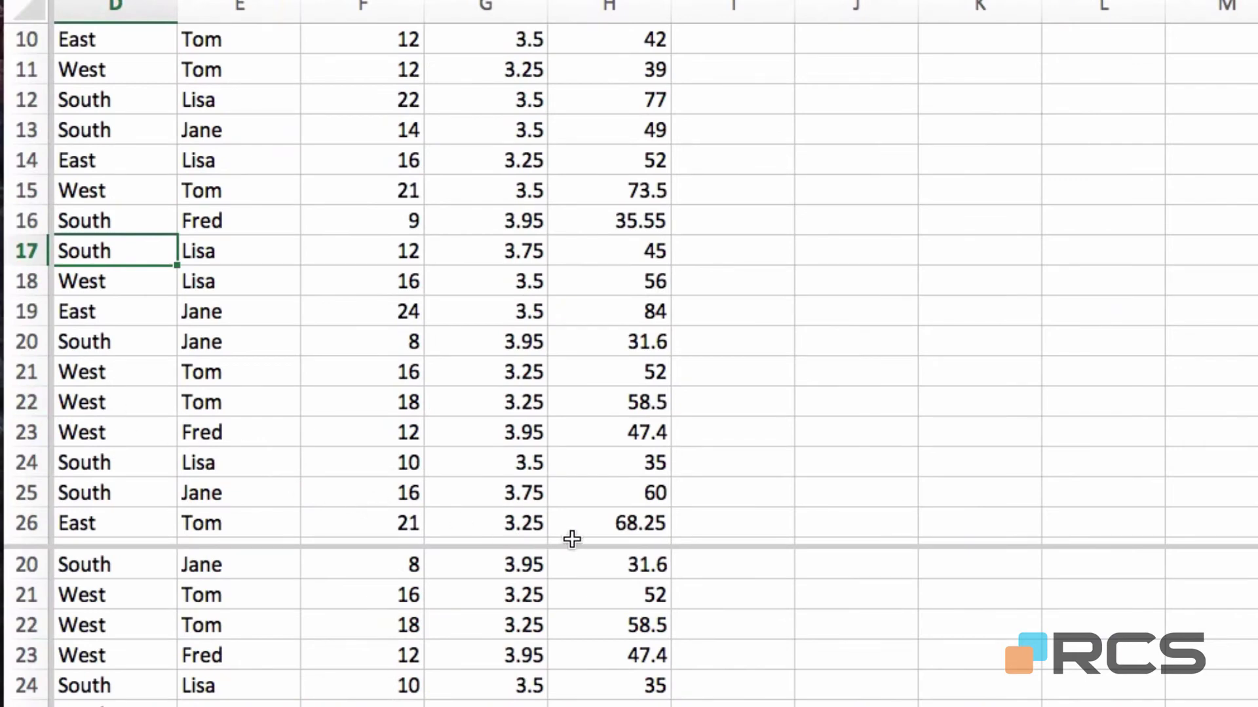
{"action": "mouse_move", "coordinate": [575, 545]}
{"action": "left_mouse_down"}
{"action": "mouse_move", "coordinate": [581, 373]}
{"action": "mouse_move", "coordinate": [583, 386]}
{"action": "left_mouse_up"}
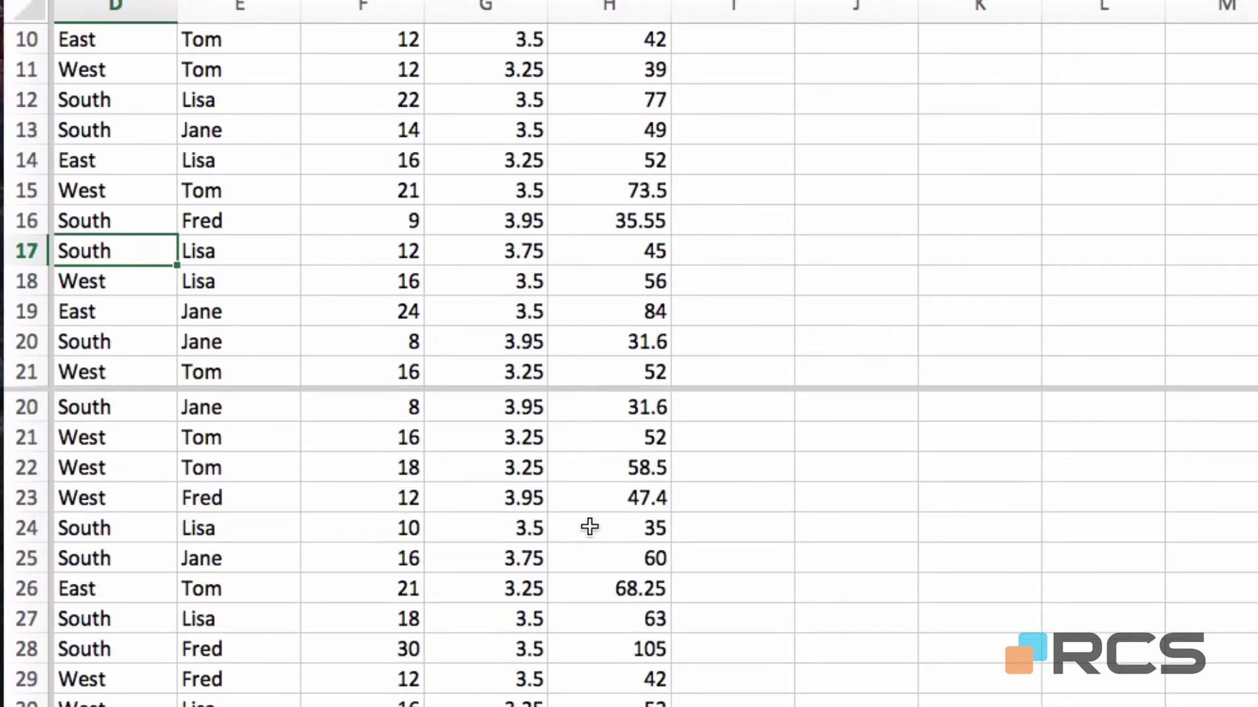
{"action": "scroll", "coordinate": [629, 353], "scroll_direction": "left", "scroll_amount": 5}
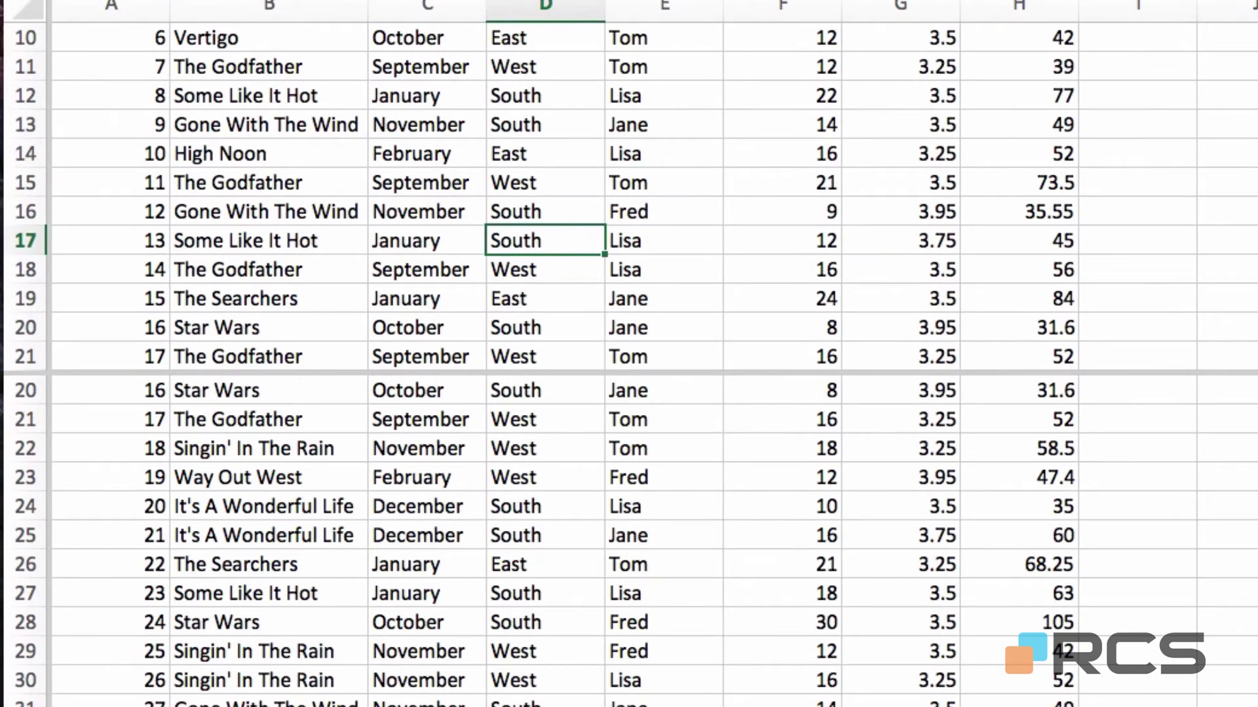
- Compare the heading rows in the upper pane with the records from row 43 in the lower pane, and remove the split
{"action": "scroll", "coordinate": [629, 196], "scroll_direction": "up", "scroll_amount": 5}
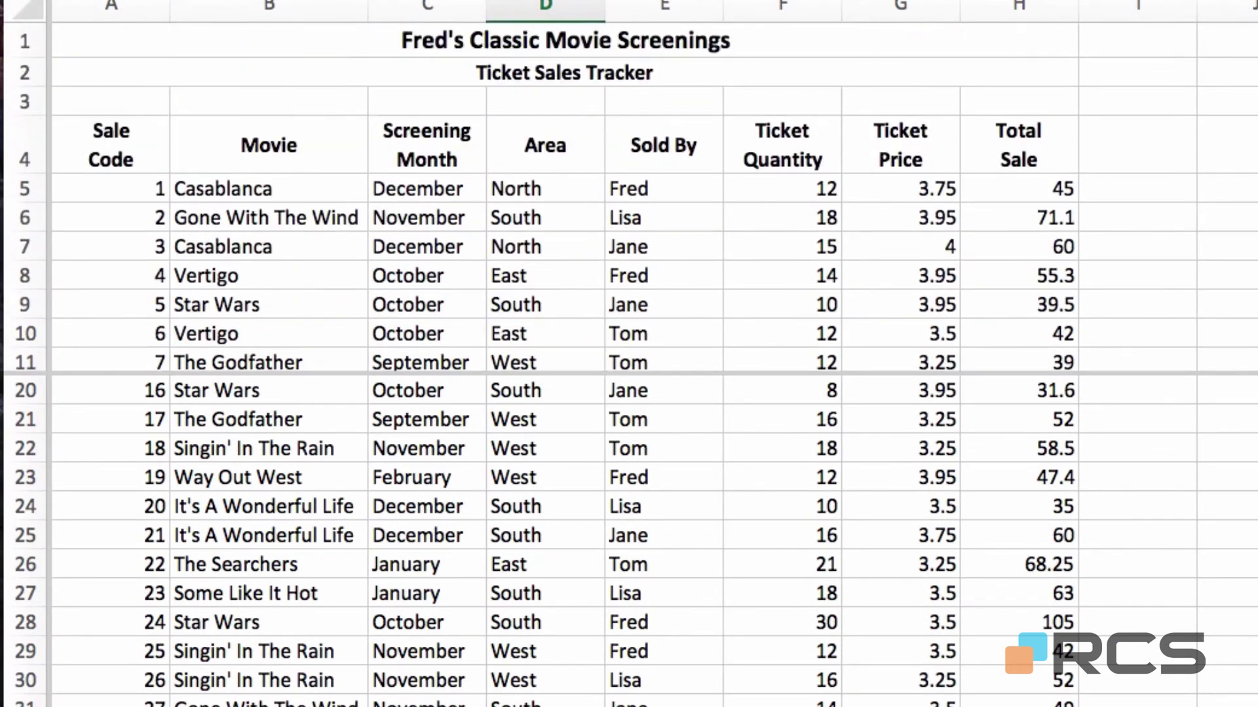
{"action": "scroll", "coordinate": [629, 196], "scroll_direction": "down", "scroll_amount": 1}
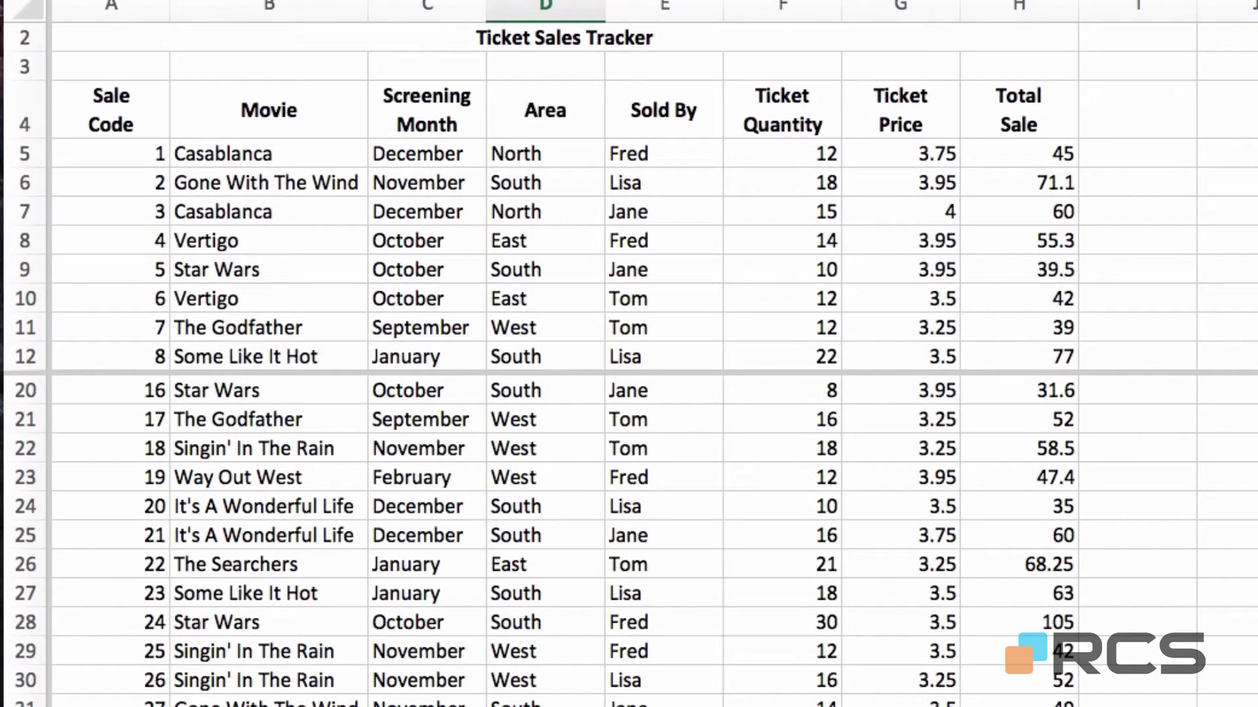
{"action": "scroll", "coordinate": [545, 543], "scroll_direction": "down", "scroll_amount": 11}
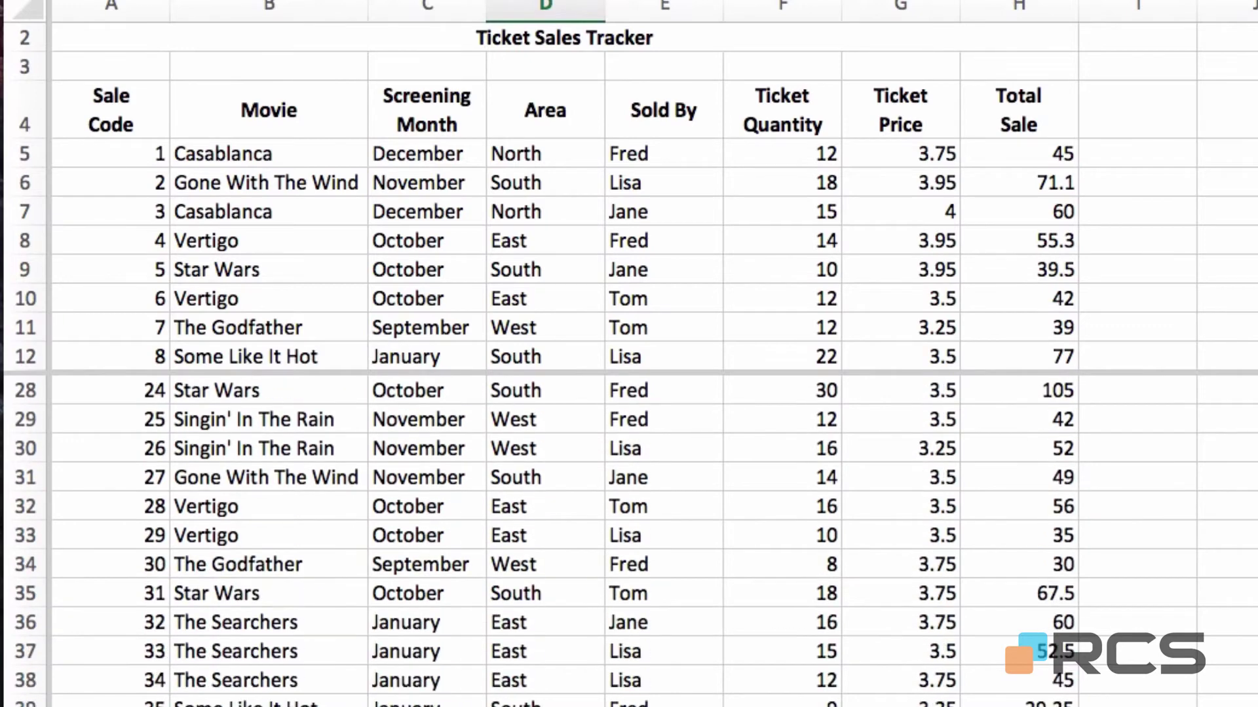
{"action": "scroll", "coordinate": [440, 505], "scroll_direction": "down", "scroll_amount": 12}
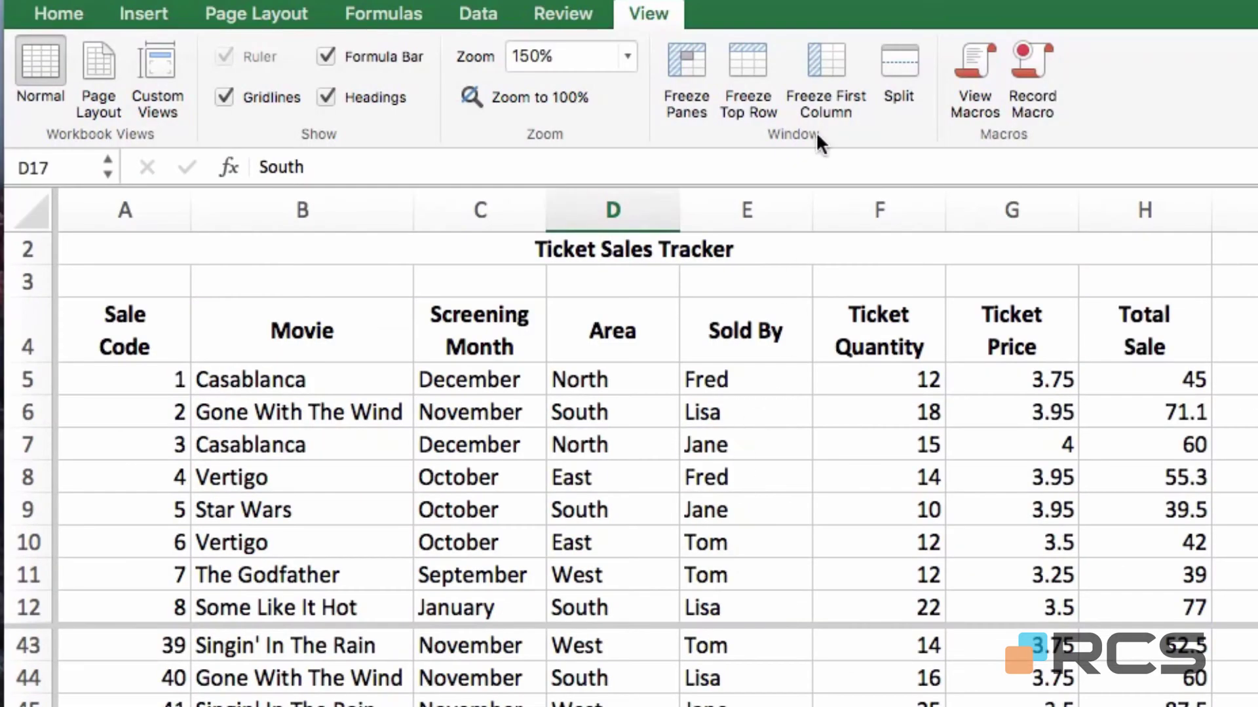
{"action": "left_click", "coordinate": [898, 65]}
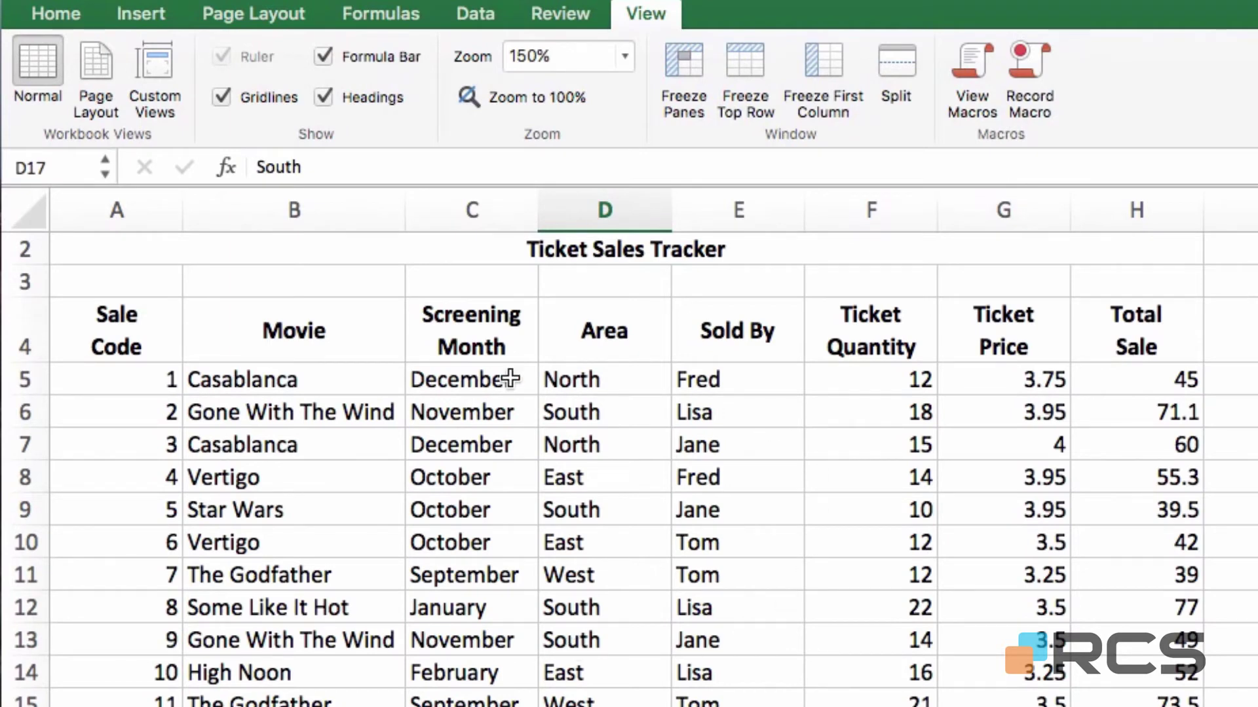
- Freeze the rows above cell A5 again and test the frozen headings against the records below
{"action": "left_click", "coordinate": [138, 381]}
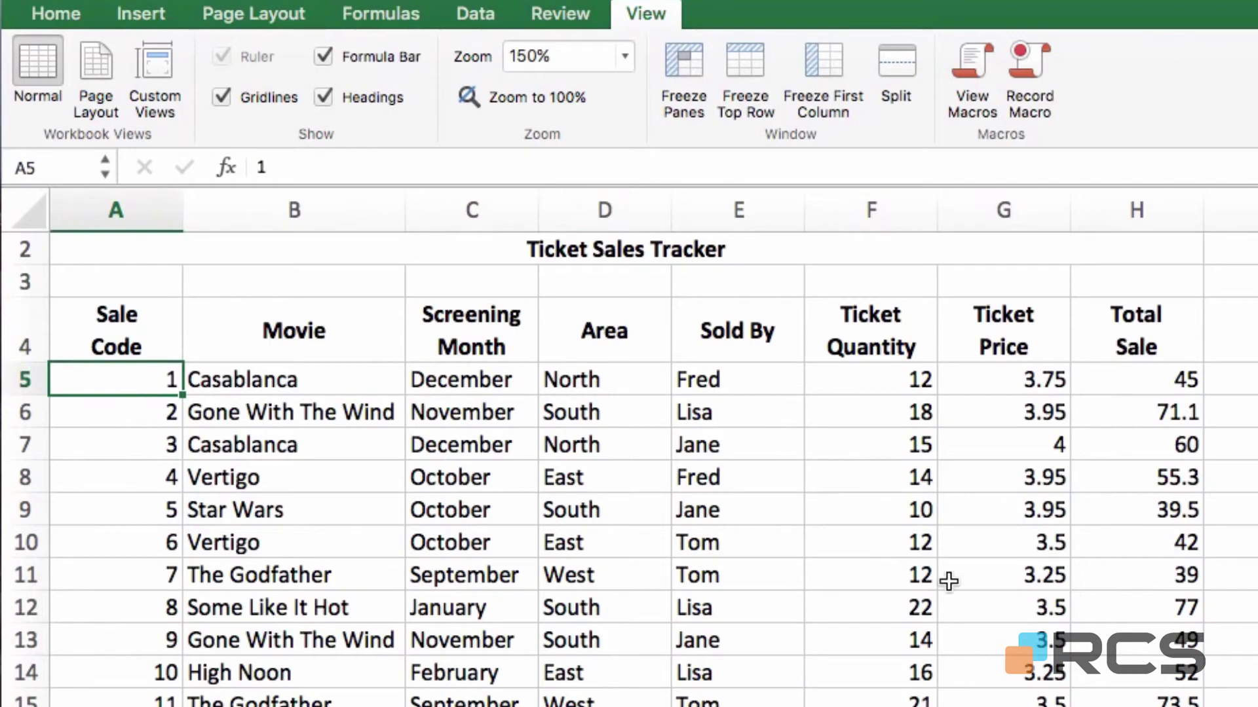
{"action": "left_click", "coordinate": [687, 64]}
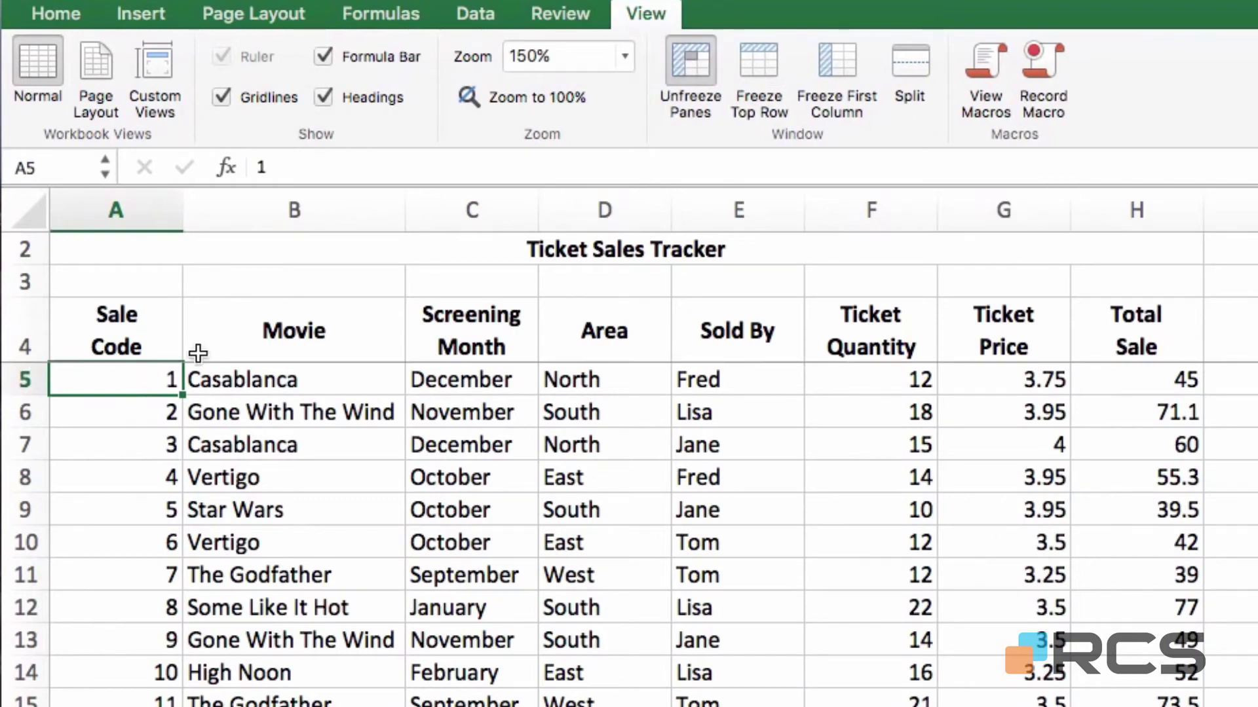
{"action": "scroll", "coordinate": [178, 539], "scroll_direction": "down", "scroll_amount": 6}
{"action": "scroll", "coordinate": [179, 537], "scroll_direction": "up", "scroll_amount": 6}
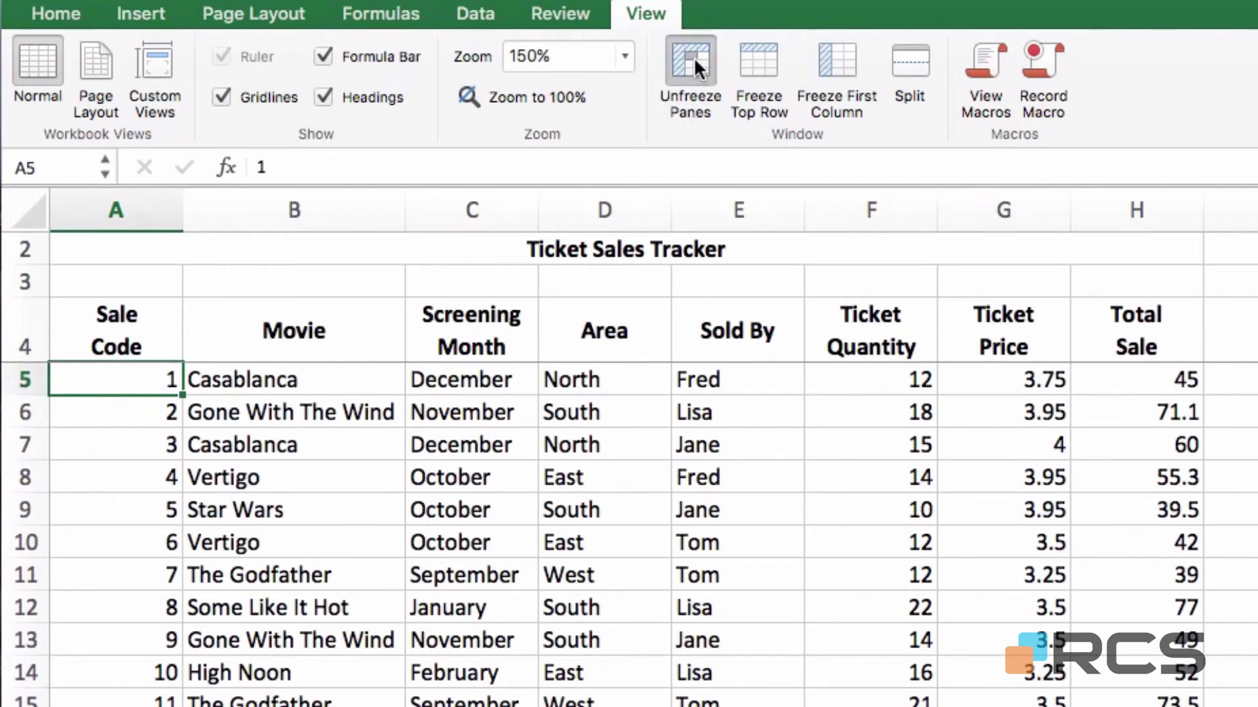
- Replace the rows-only freeze with frozen panes at cell B5, locking the heading rows and the Sale Code column
{"action": "left_click", "coordinate": [670, 66]}
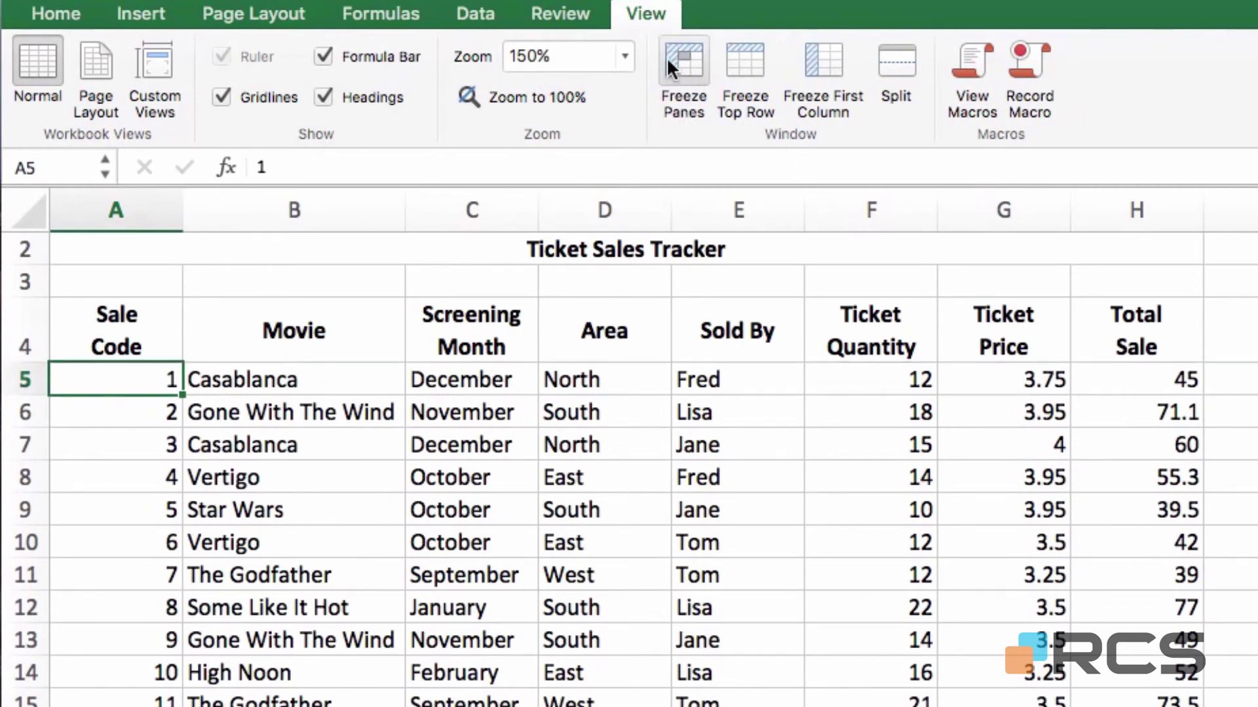
{"action": "left_click", "coordinate": [277, 380]}
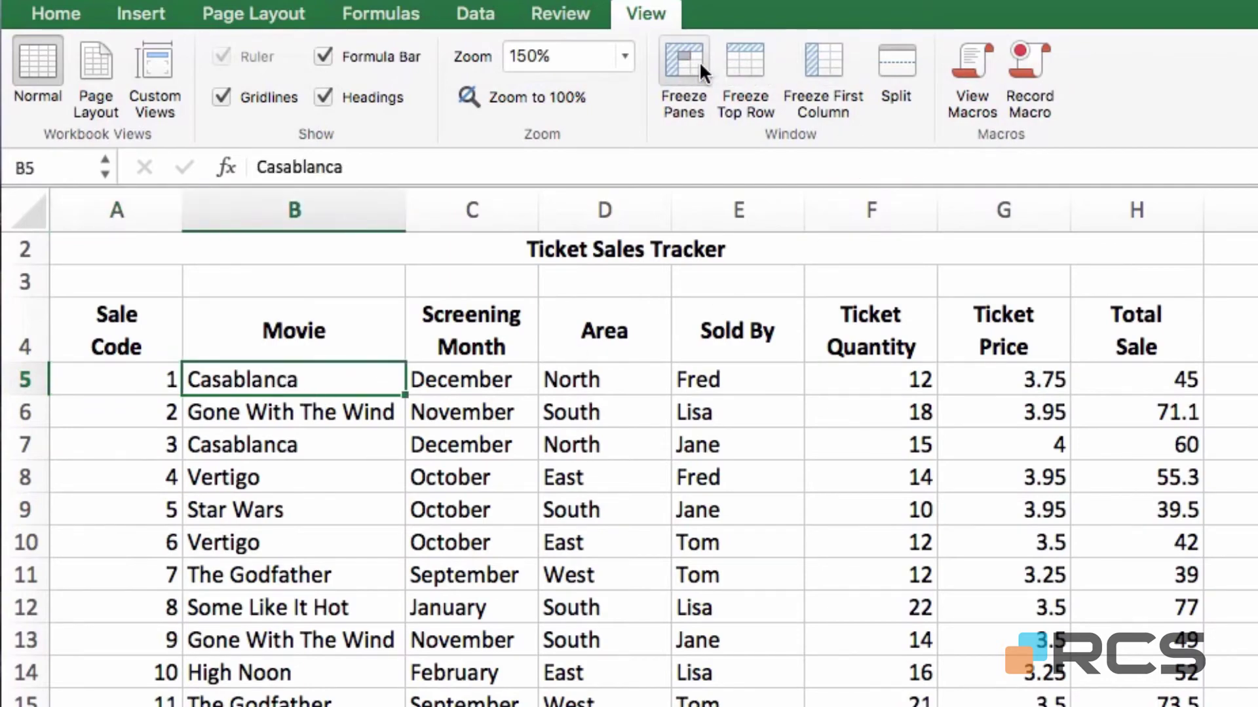
{"action": "left_click", "coordinate": [694, 62]}
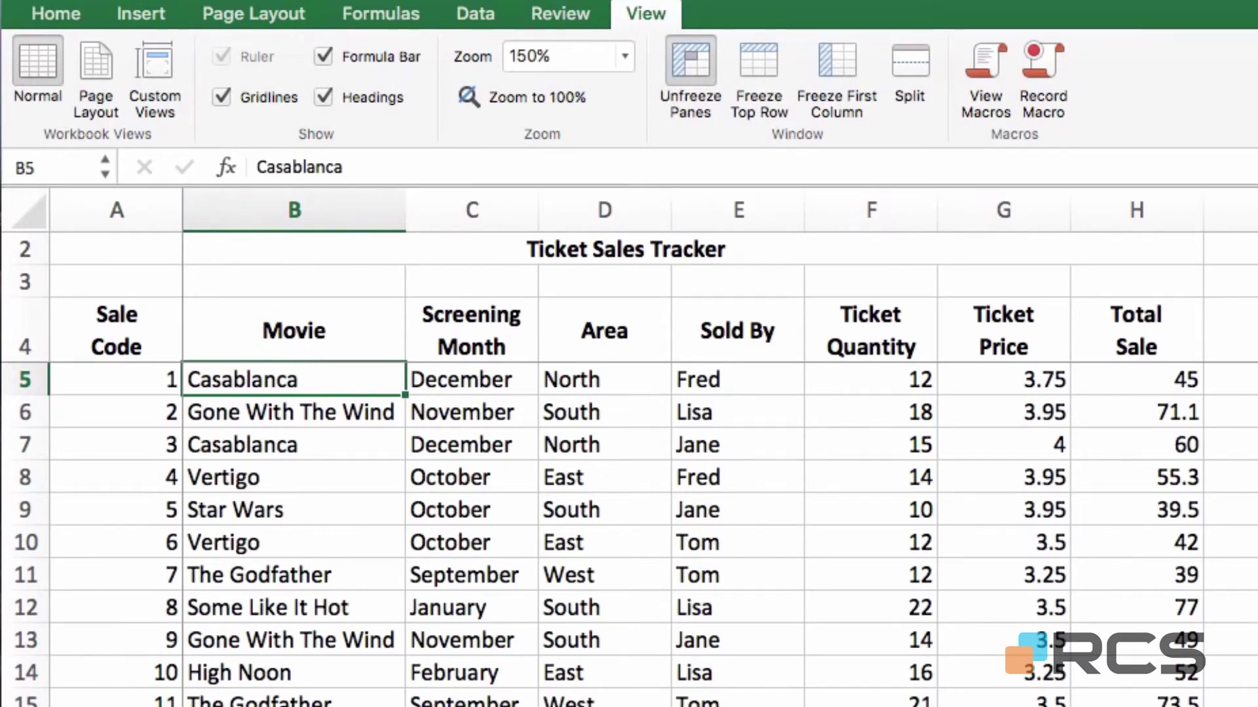
- Replace the frozen panes at cell B5 with a freeze at cell A5, locking only the heading rows, and test it against the records
{"action": "key", "text": "ctrl+0"}
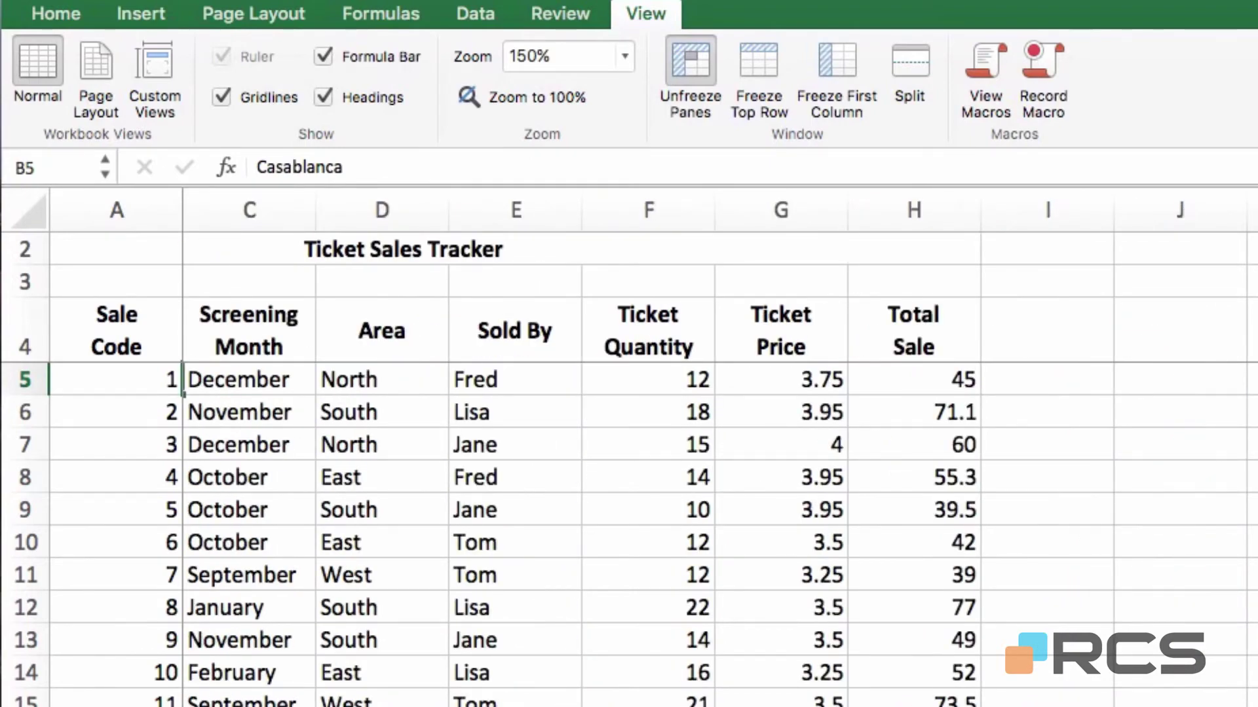
{"action": "key", "text": "ctrl+shift+0"}
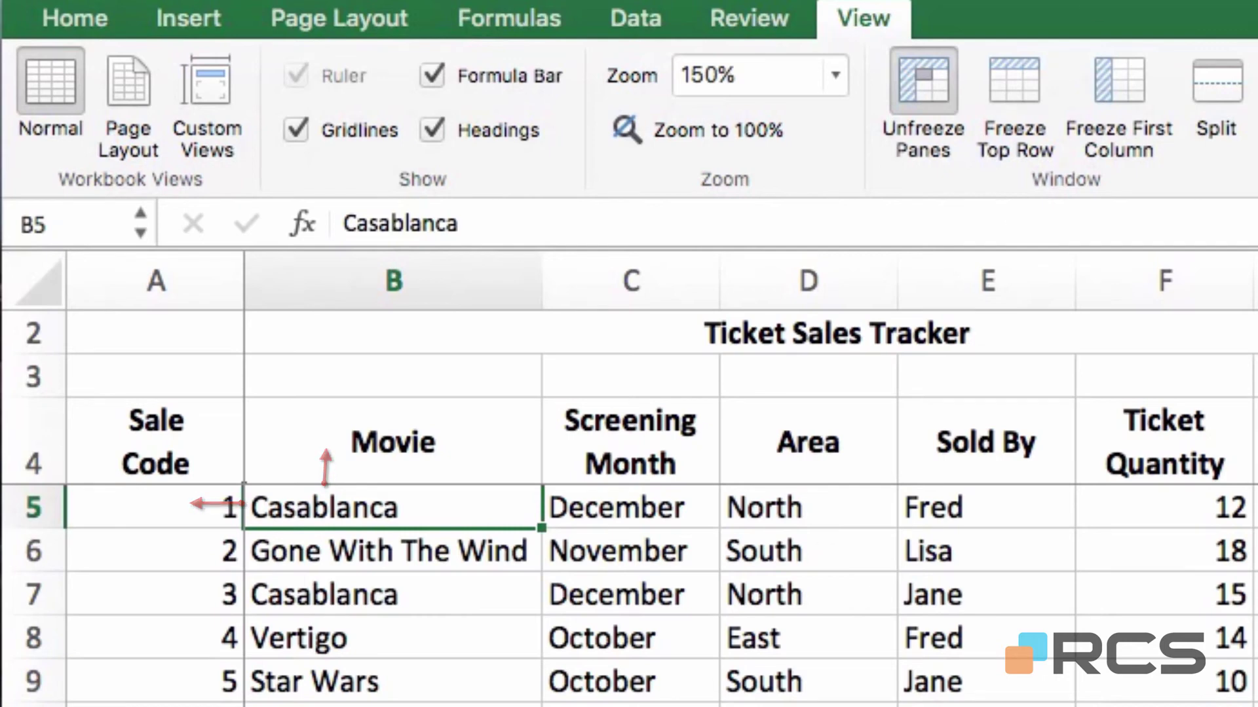
{"action": "left_click", "coordinate": [943, 95]}
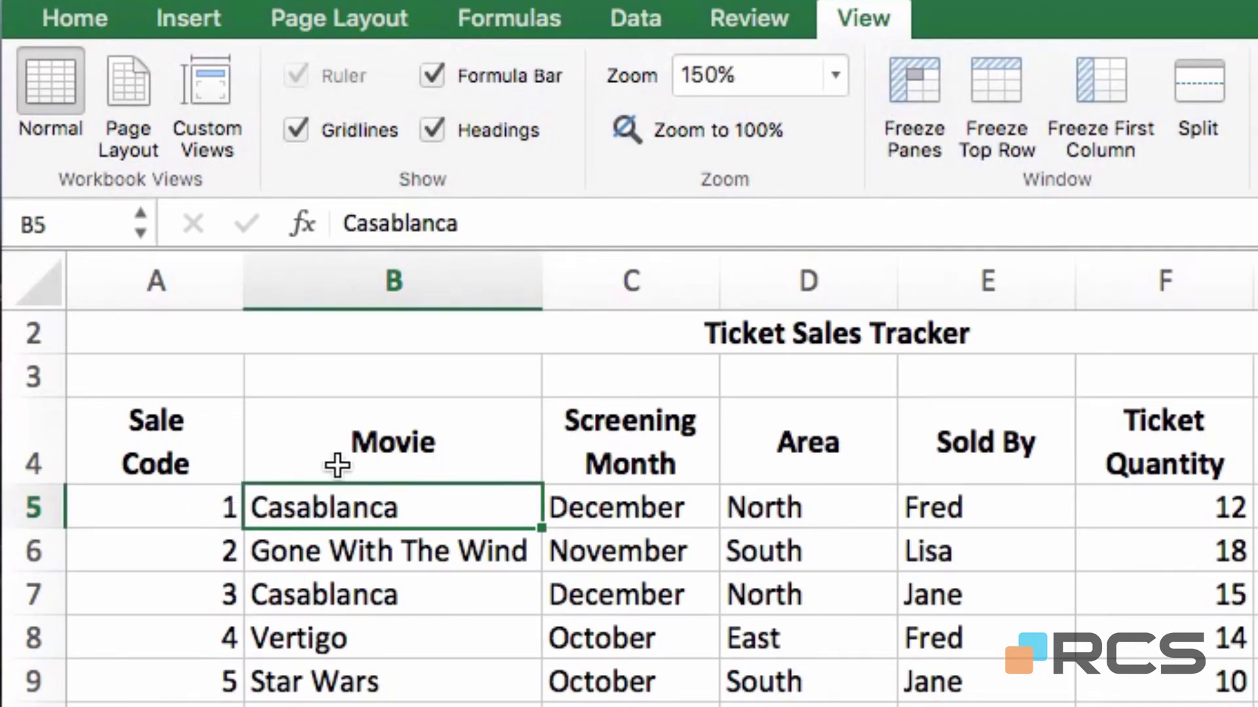
{"action": "left_click", "coordinate": [157, 502]}
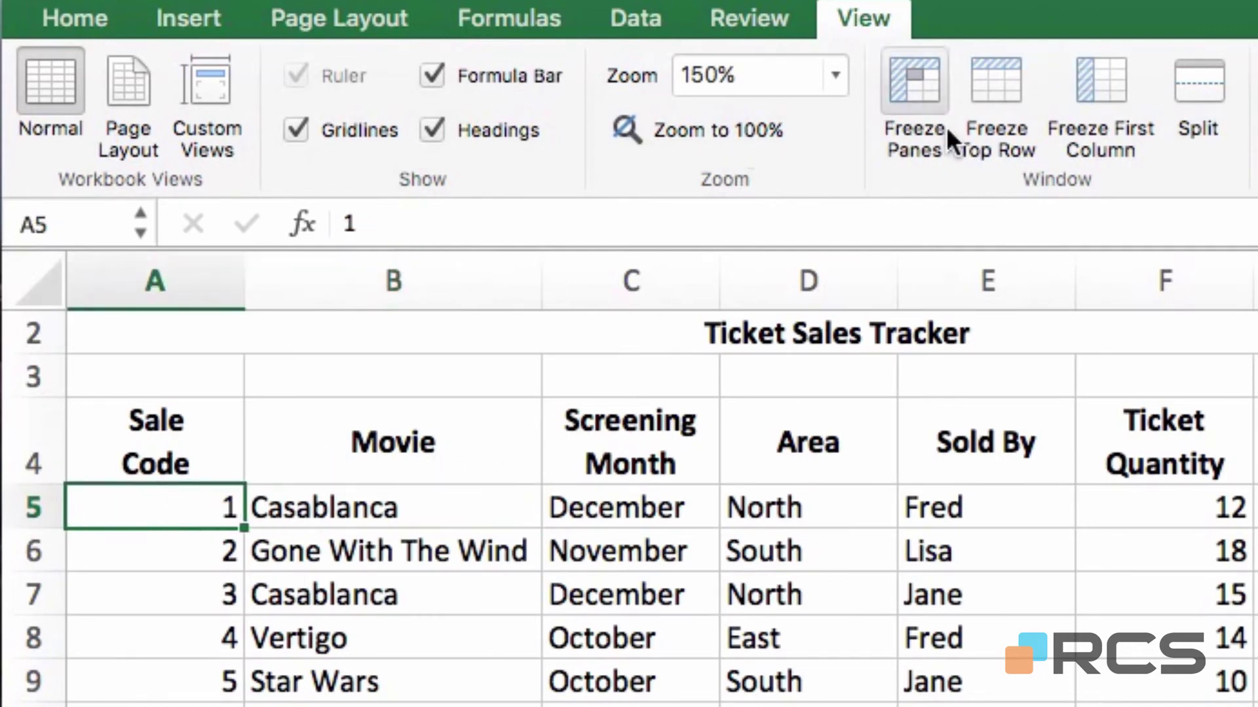
{"action": "left_click", "coordinate": [927, 95]}
{"action": "scroll", "coordinate": [668, 625], "scroll_direction": "down", "scroll_amount": 4}
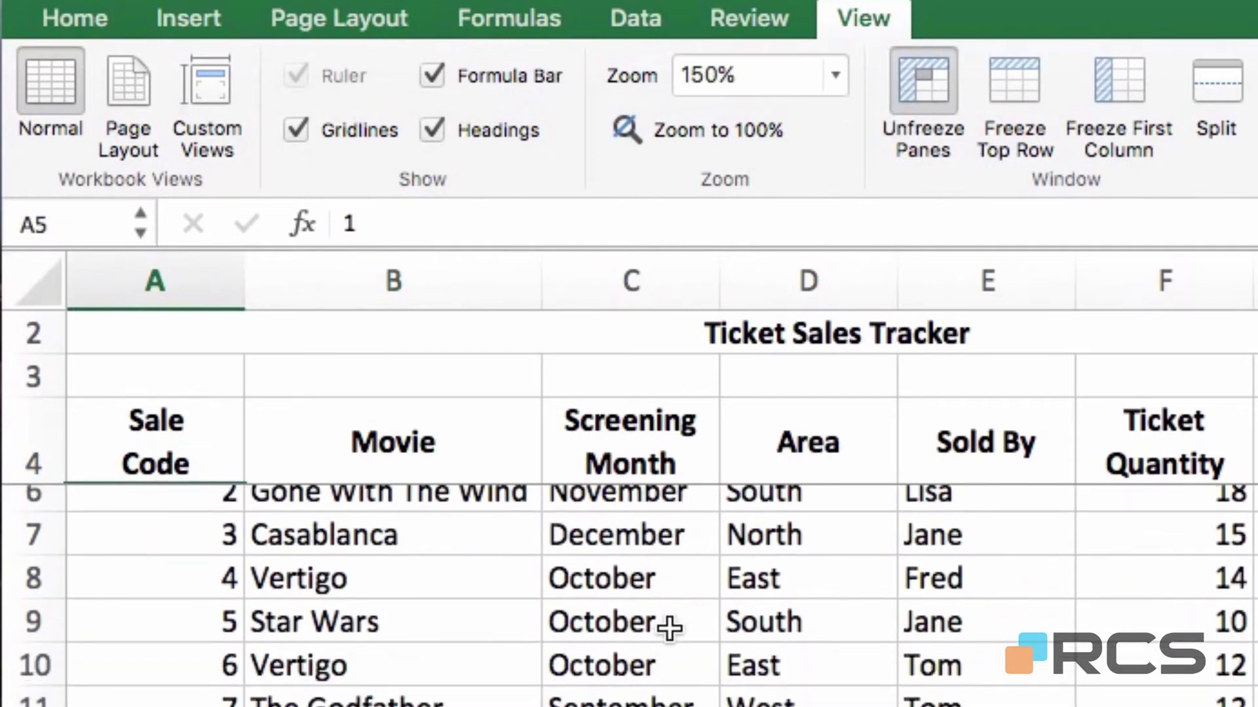
{"action": "scroll", "coordinate": [668, 627], "scroll_direction": "up", "scroll_amount": 3}
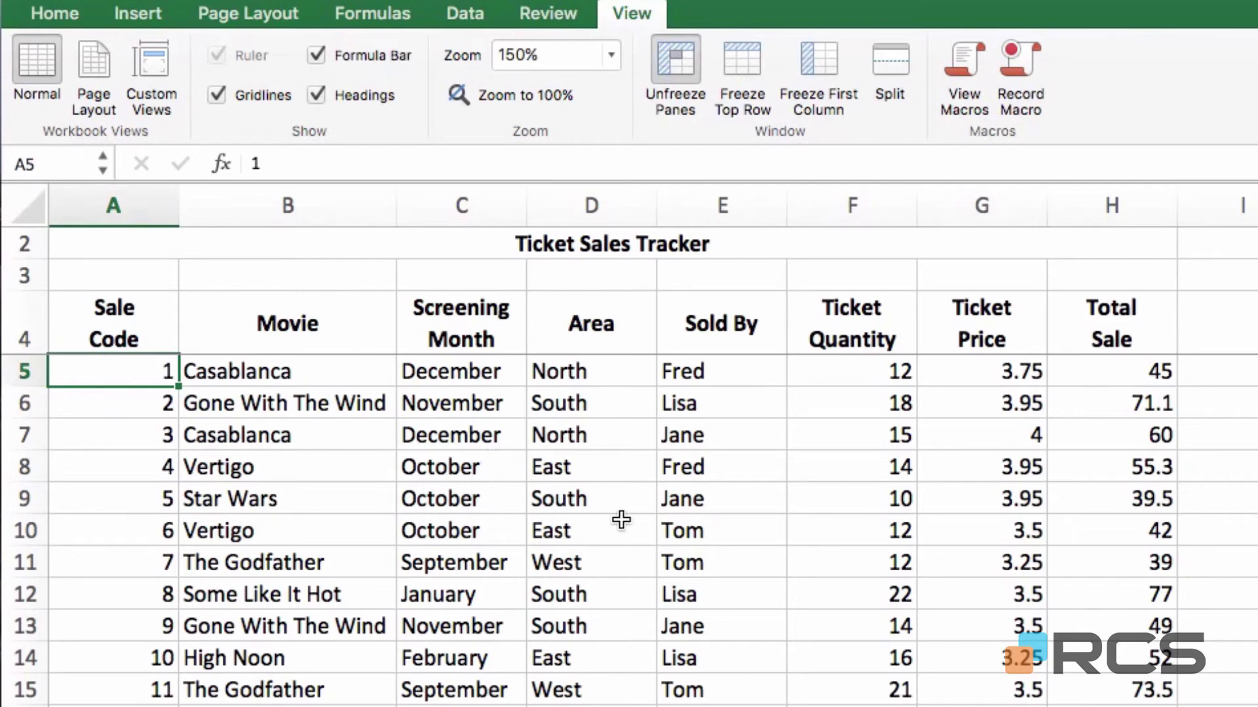
- Convert the ticket sales list in A4:H54 into a table with headers and deselect it
{"action": "left_click", "coordinate": [156, 11]}
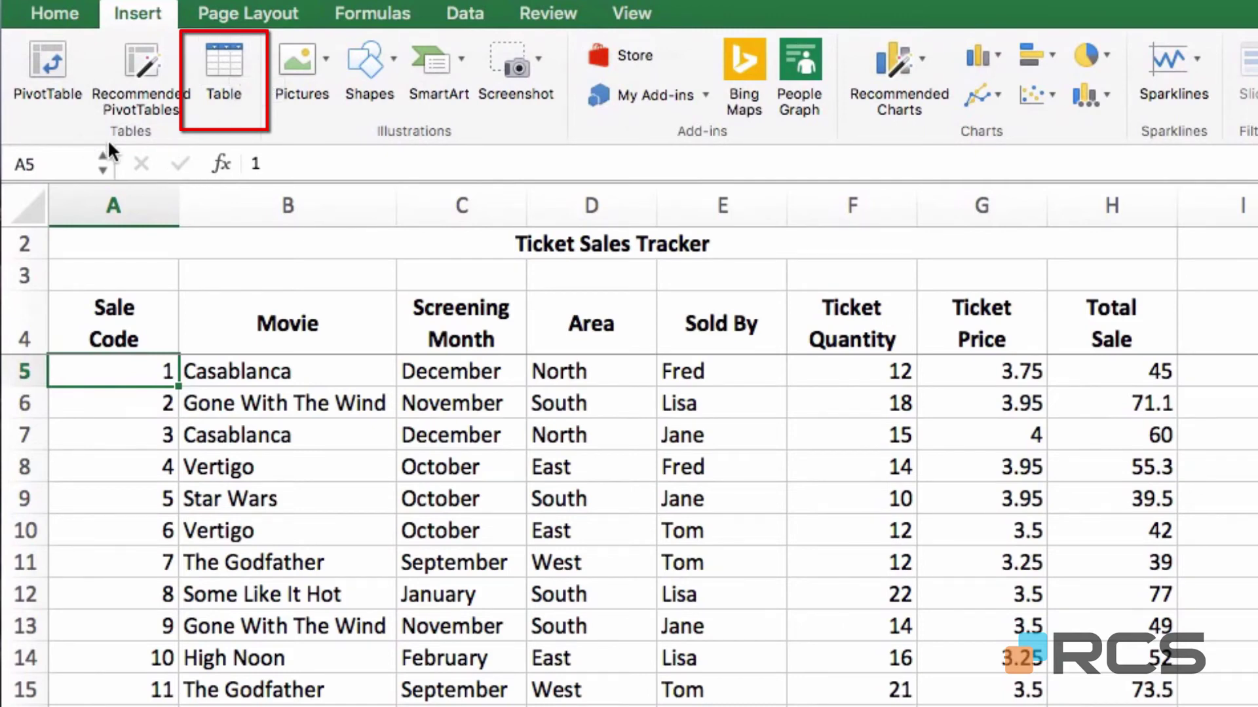
{"action": "left_click", "coordinate": [222, 62]}
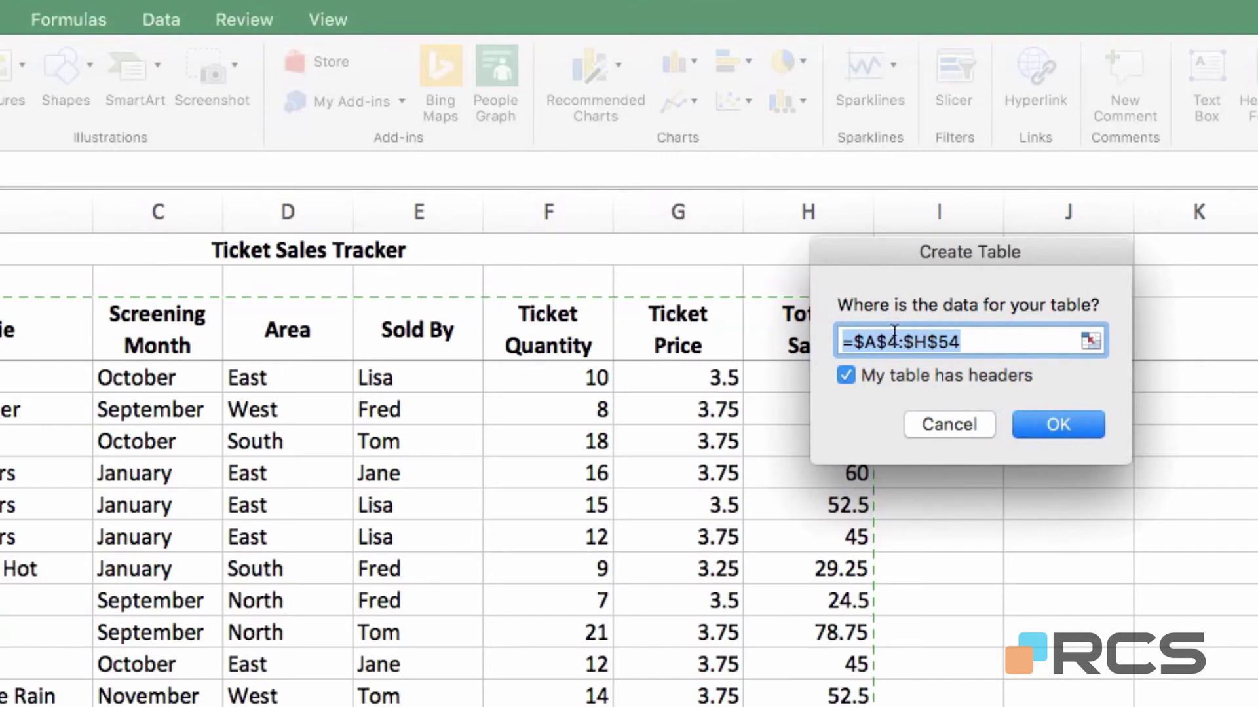
{"action": "left_click", "coordinate": [1057, 424]}
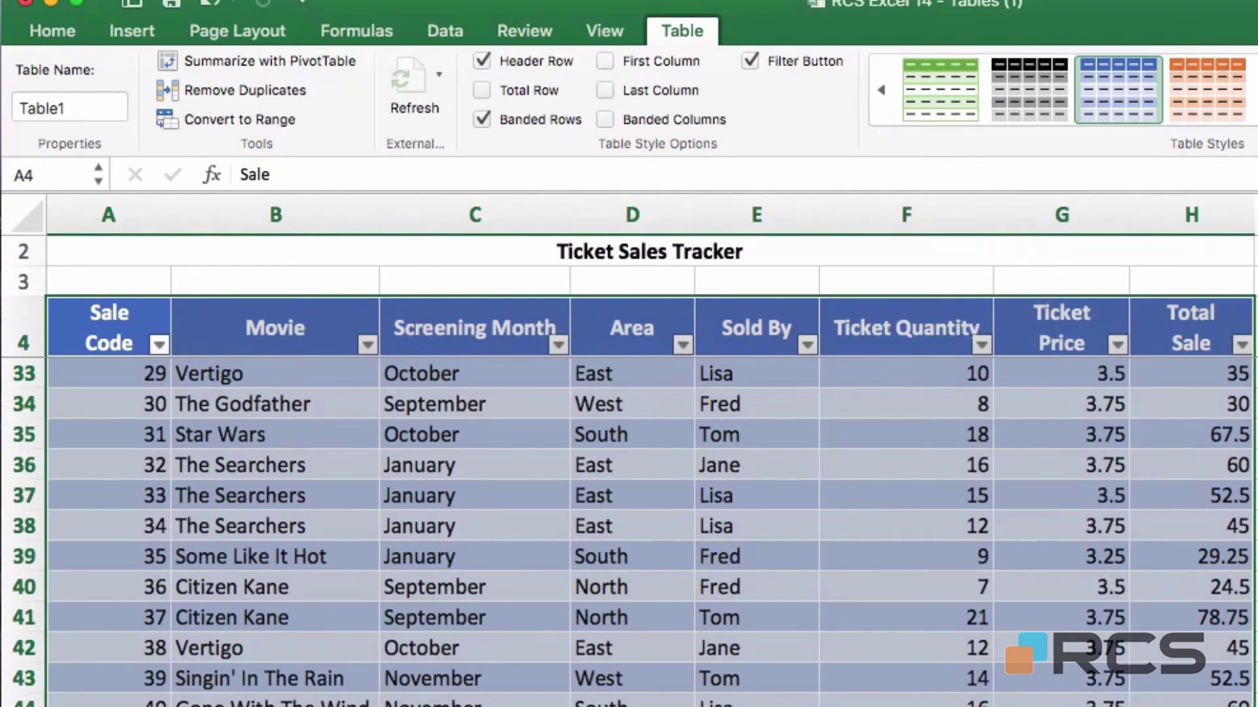
{"action": "left_click", "coordinate": [1254, 403]}
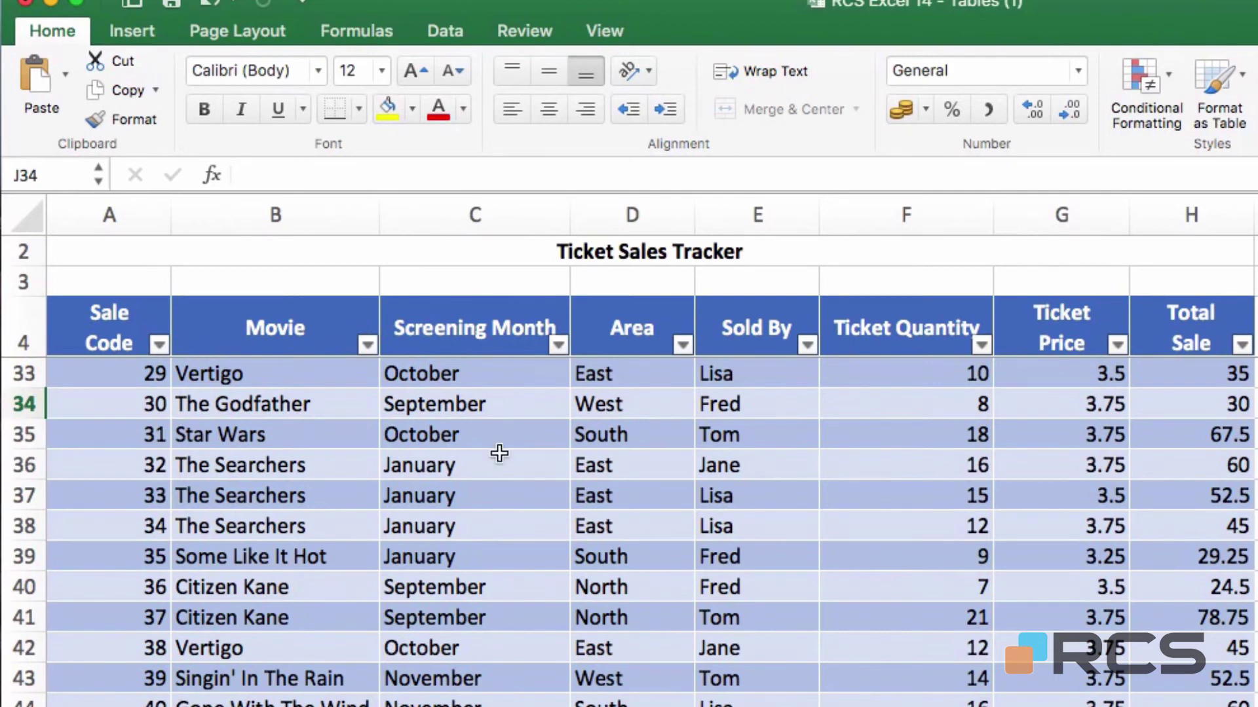
- Turn off the table's filter buttons and banded rows, and turn on banded columns
{"action": "left_click", "coordinate": [541, 560]}
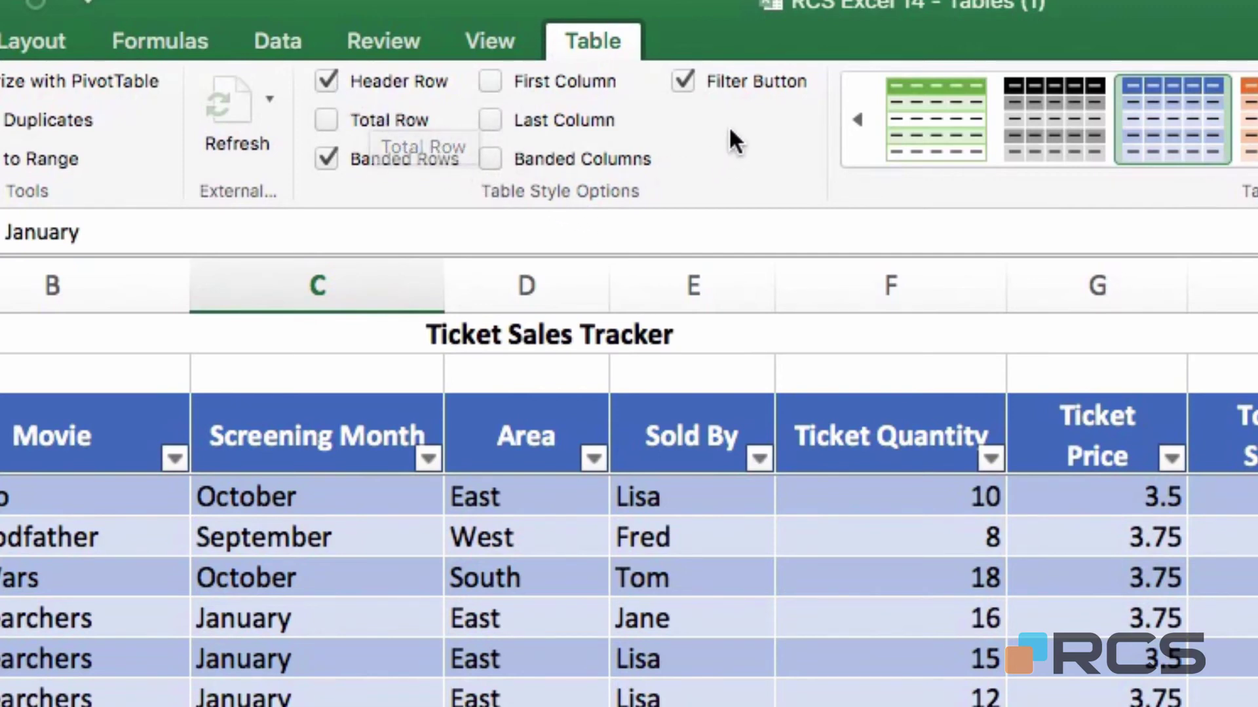
{"action": "left_click", "coordinate": [683, 81]}
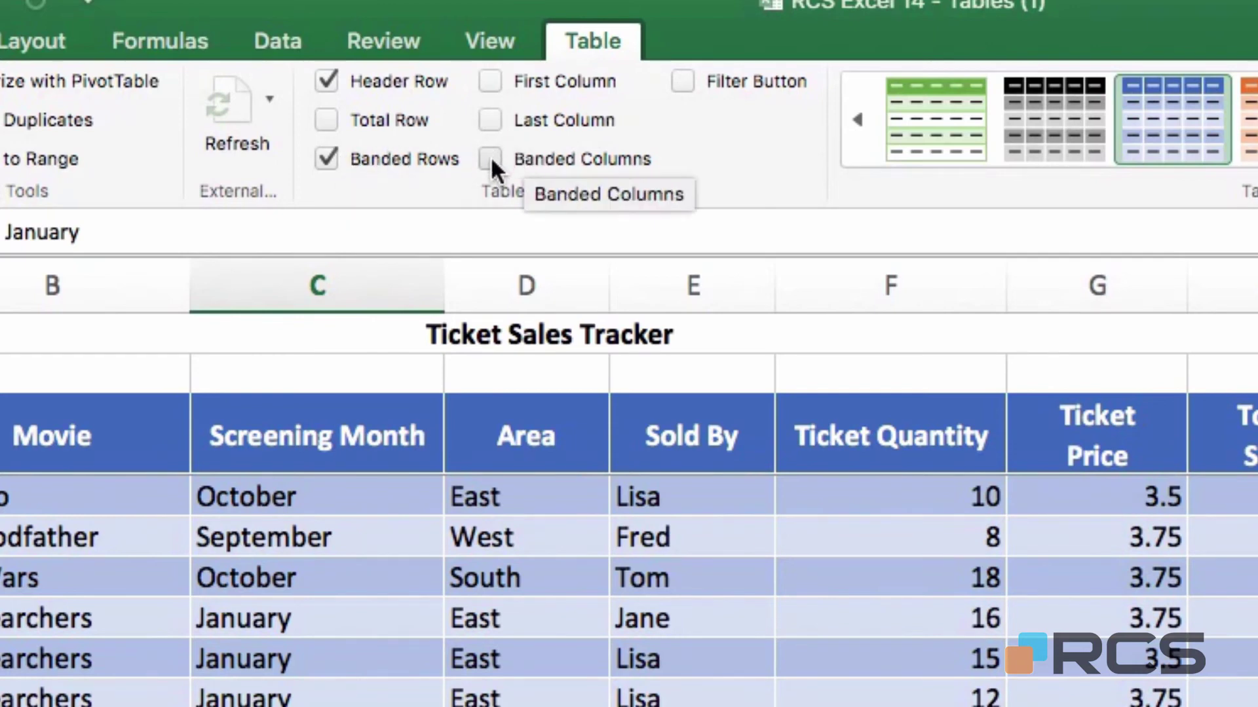
{"action": "left_click", "coordinate": [324, 157]}
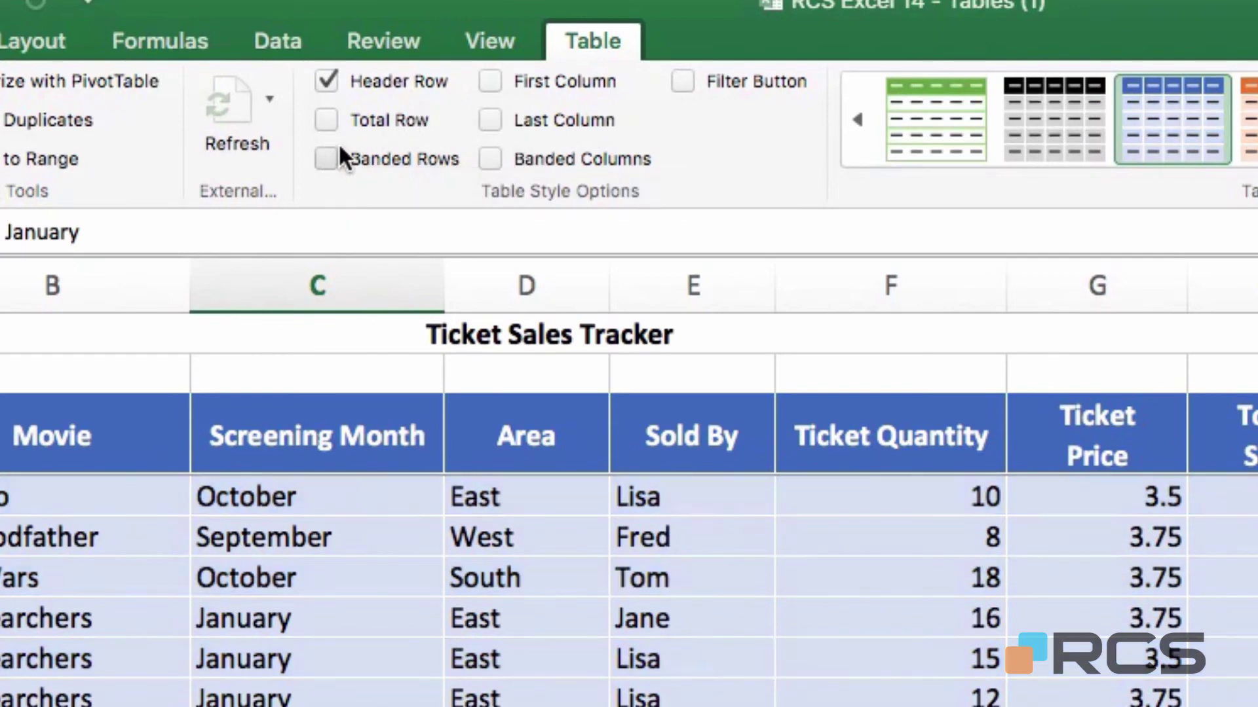
{"action": "left_click", "coordinate": [489, 159]}
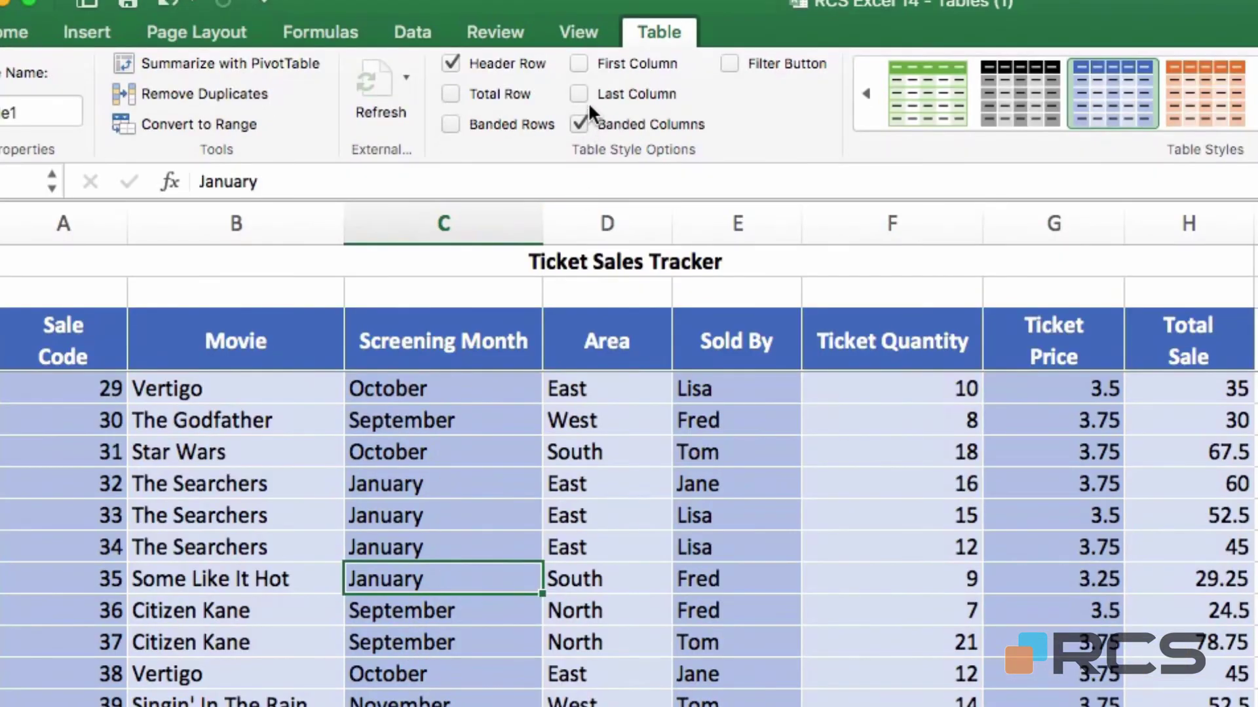
- Try the First Column and Last Column emphasis on the table and turn both off again
{"action": "left_click", "coordinate": [581, 63]}
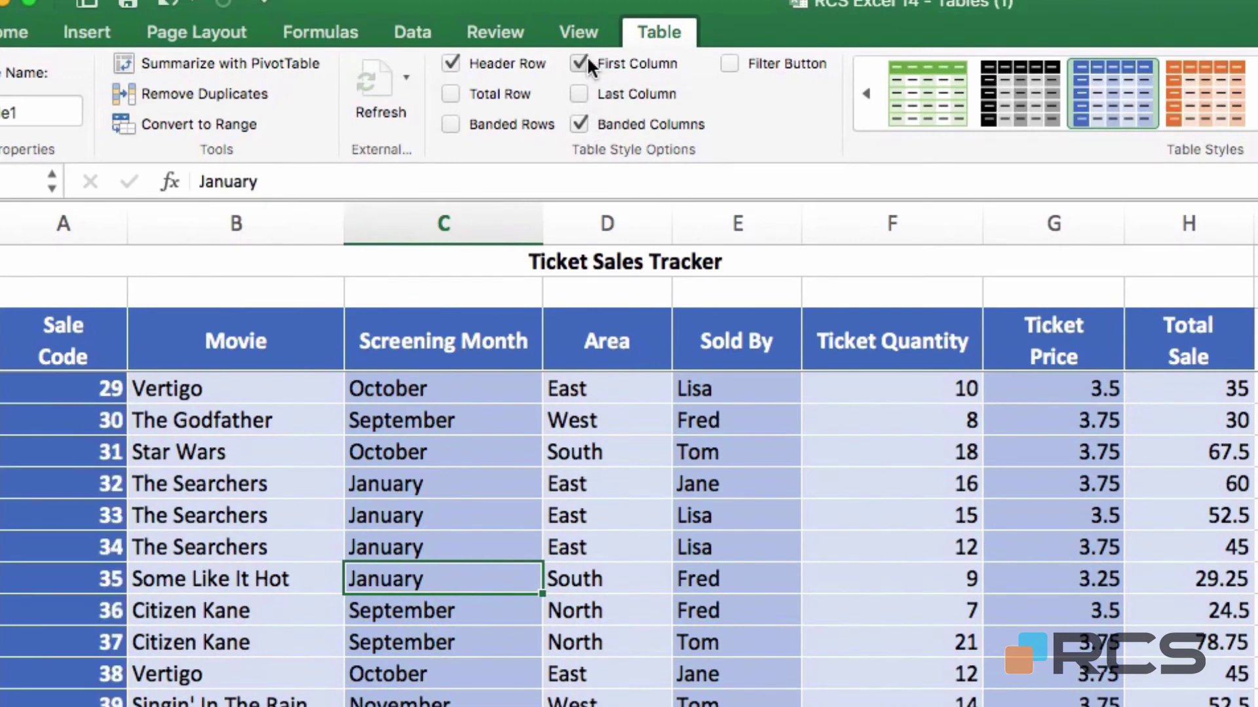
{"action": "left_click", "coordinate": [579, 93]}
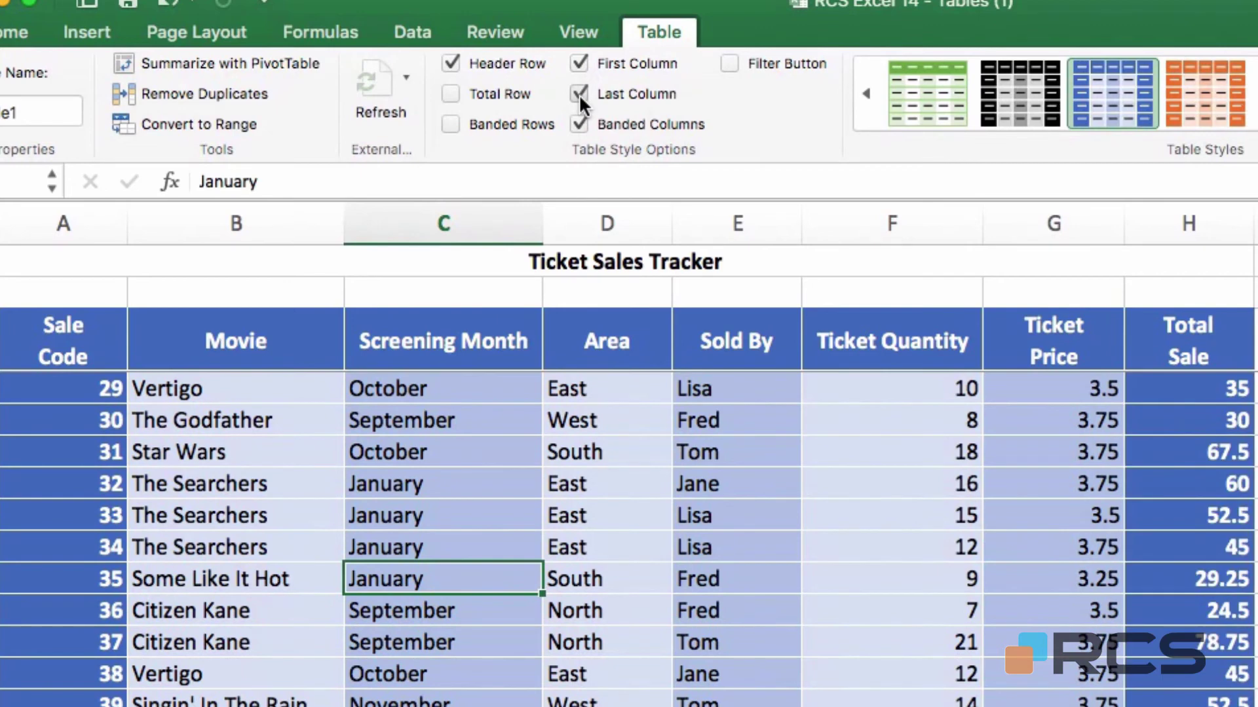
{"action": "left_click", "coordinate": [579, 93]}
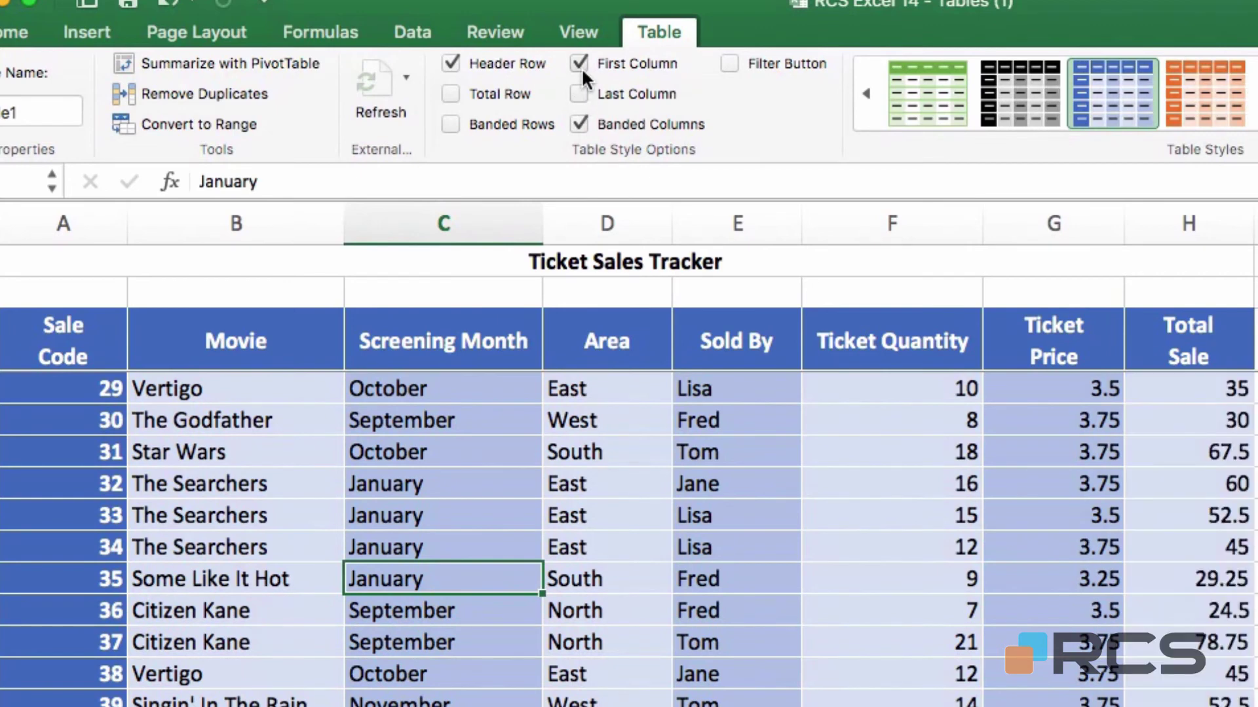
{"action": "left_click", "coordinate": [581, 66]}
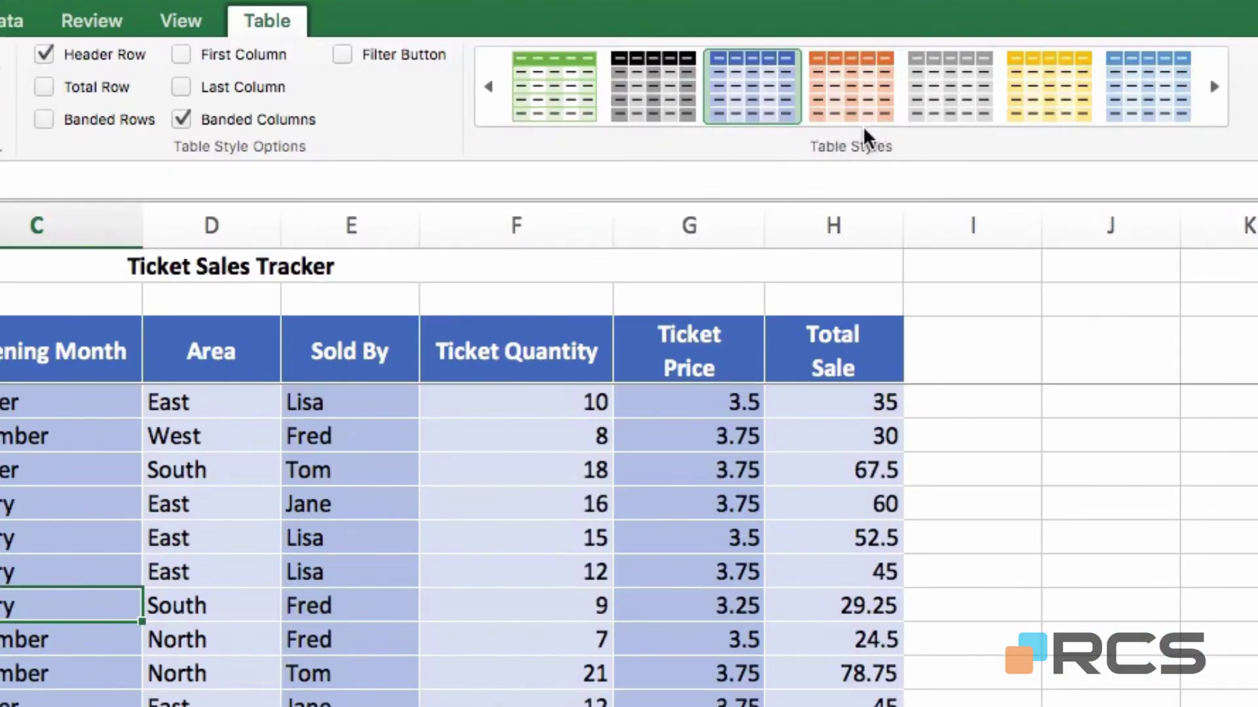
- Try the orange and gold table styles, and a Medium style with green headings and grey bands
{"action": "left_click", "coordinate": [854, 86]}
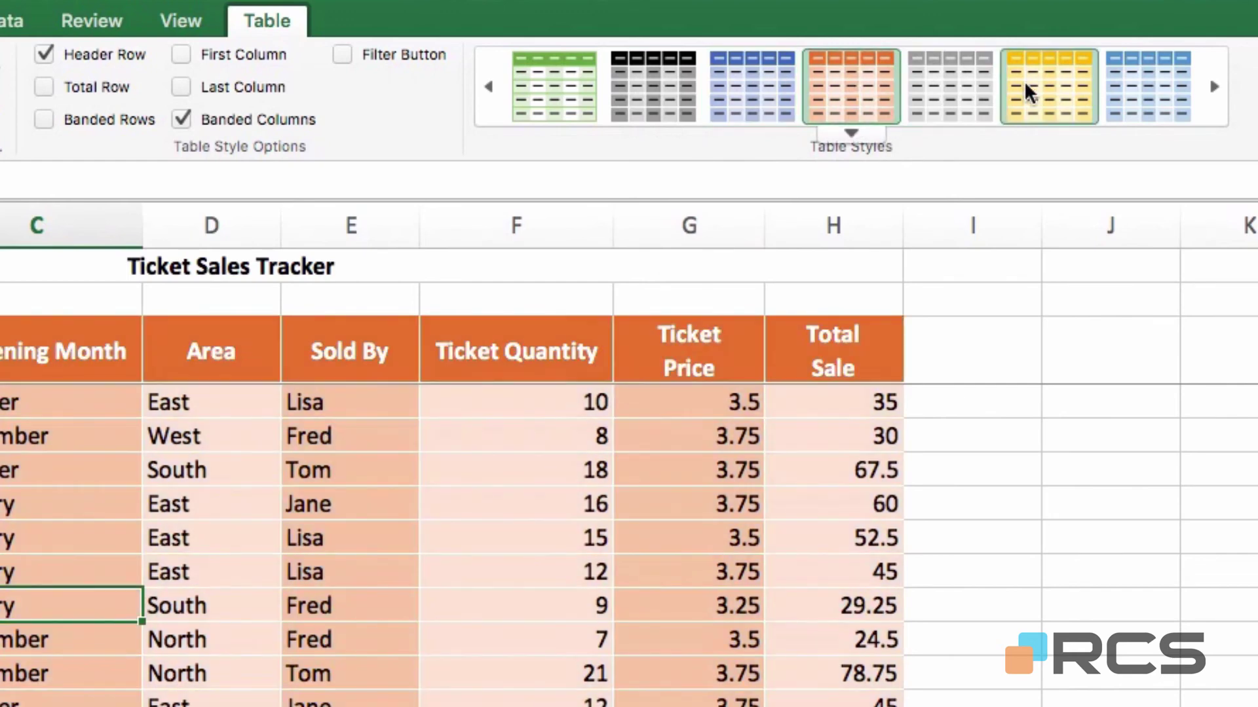
{"action": "left_click", "coordinate": [1048, 80]}
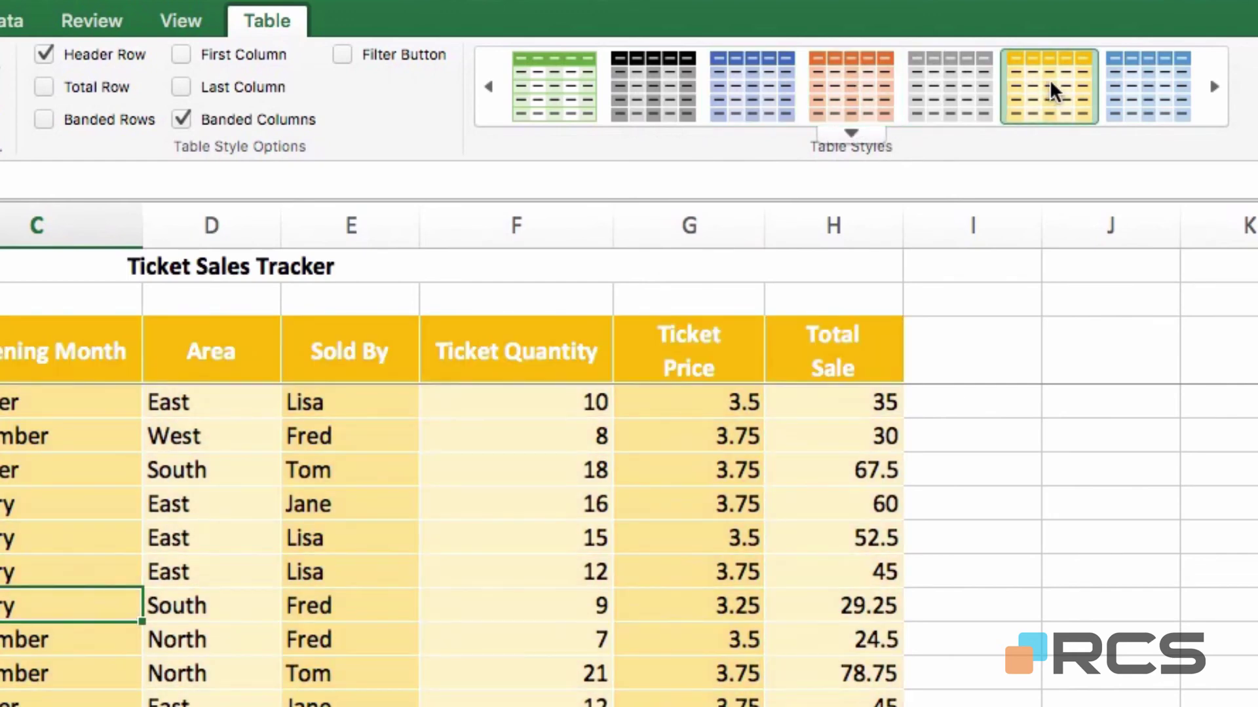
{"action": "left_click", "coordinate": [850, 133]}
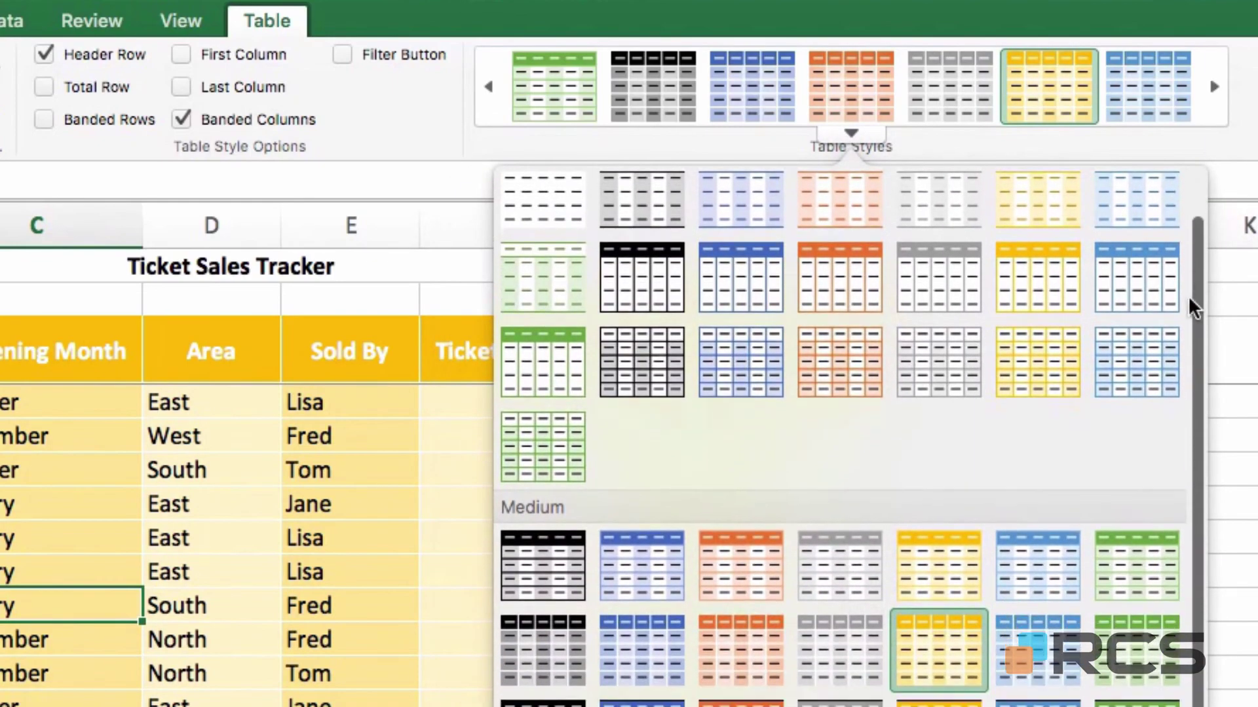
{"action": "scroll", "coordinate": [1188, 296], "scroll_direction": "down", "scroll_amount": 3}
{"action": "scroll", "coordinate": [1159, 410], "scroll_direction": "up", "scroll_amount": 3}
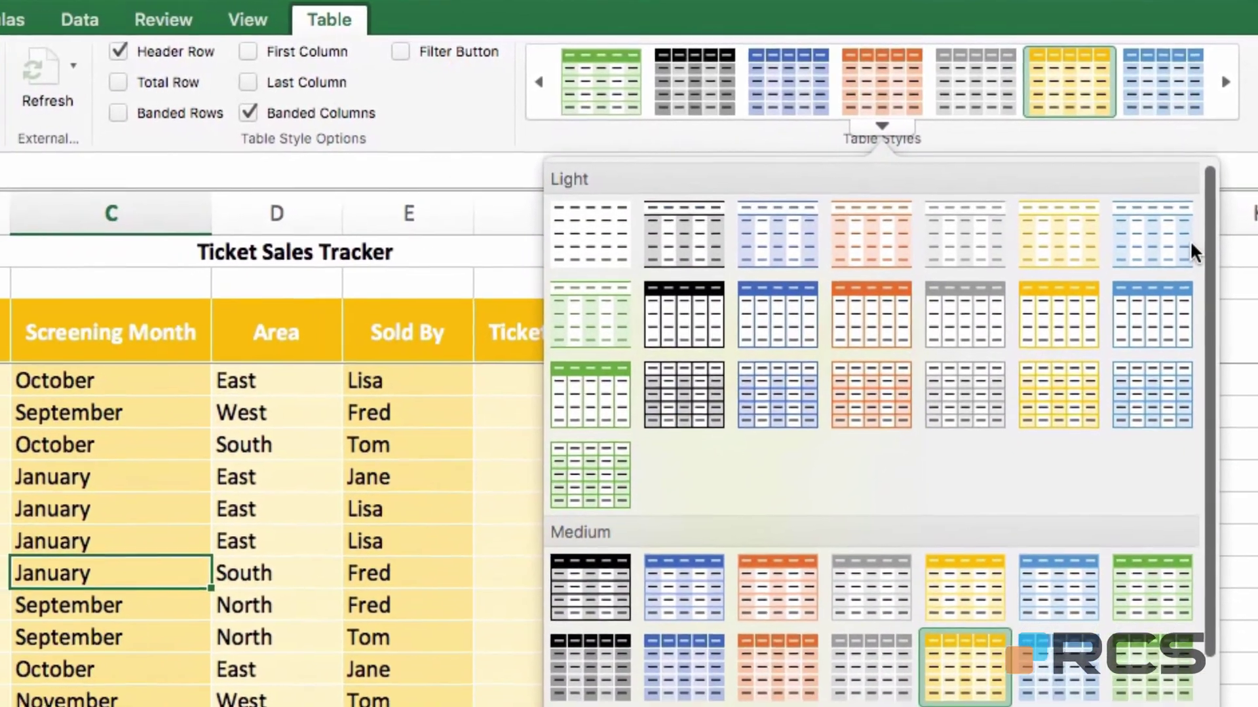
{"action": "scroll", "coordinate": [1190, 295], "scroll_direction": "down", "scroll_amount": 5}
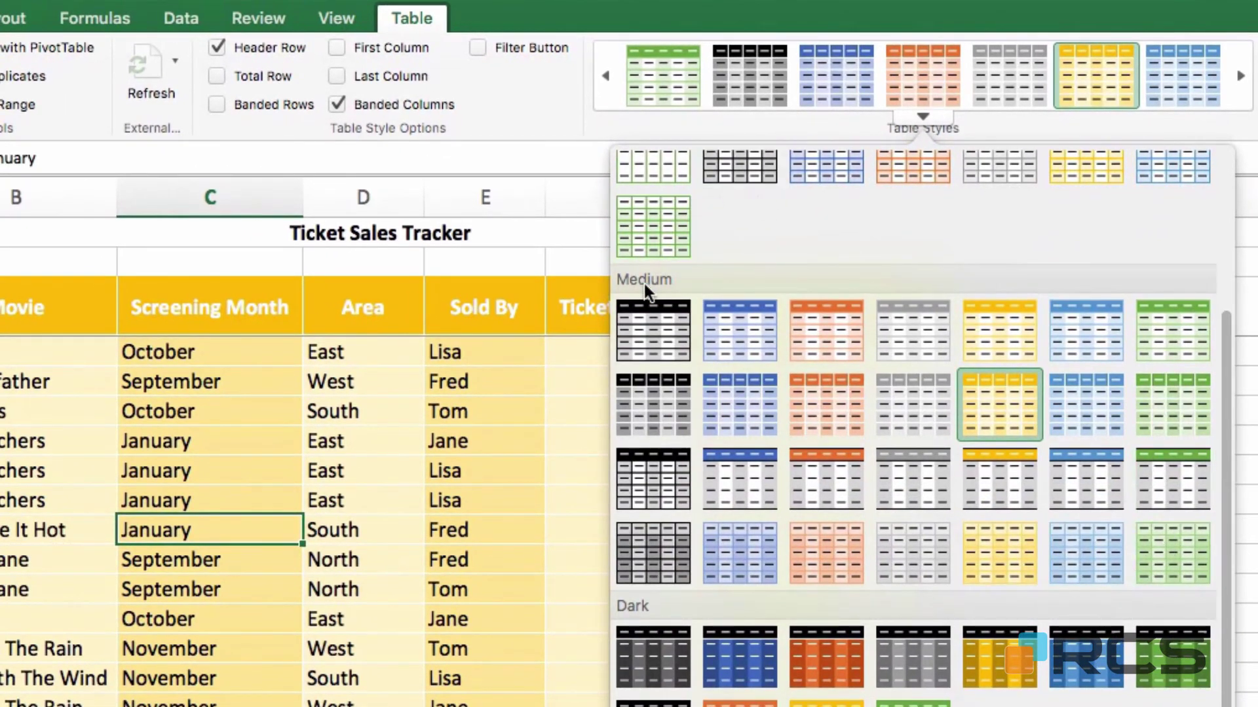
{"action": "left_click", "coordinate": [1184, 477]}
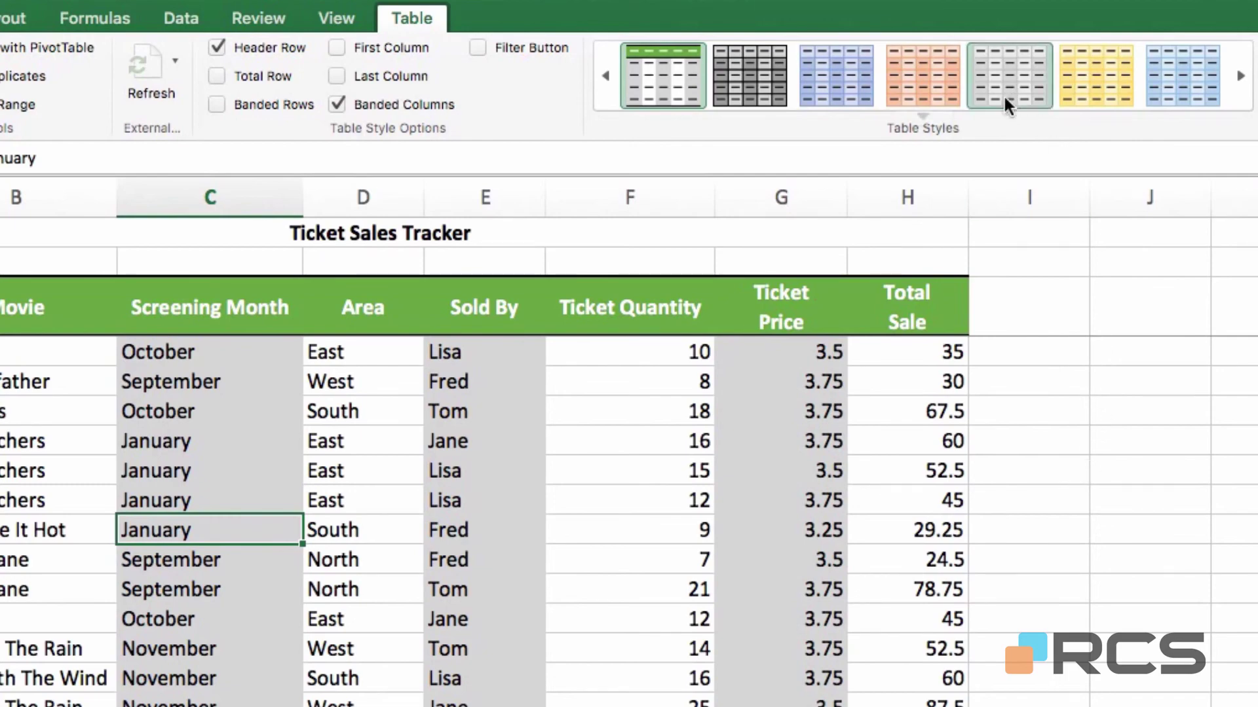
- Apply the plain, uncoloured first Light style to the table
{"action": "left_click", "coordinate": [923, 115]}
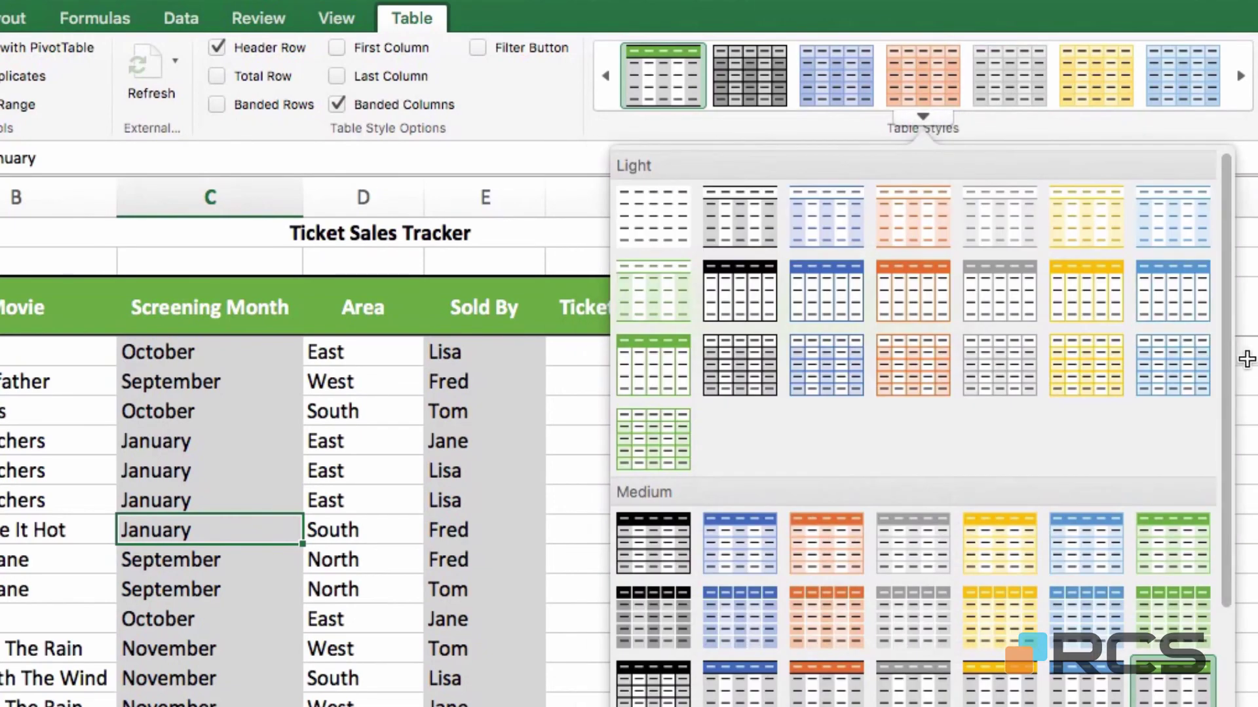
{"action": "left_click", "coordinate": [635, 203]}
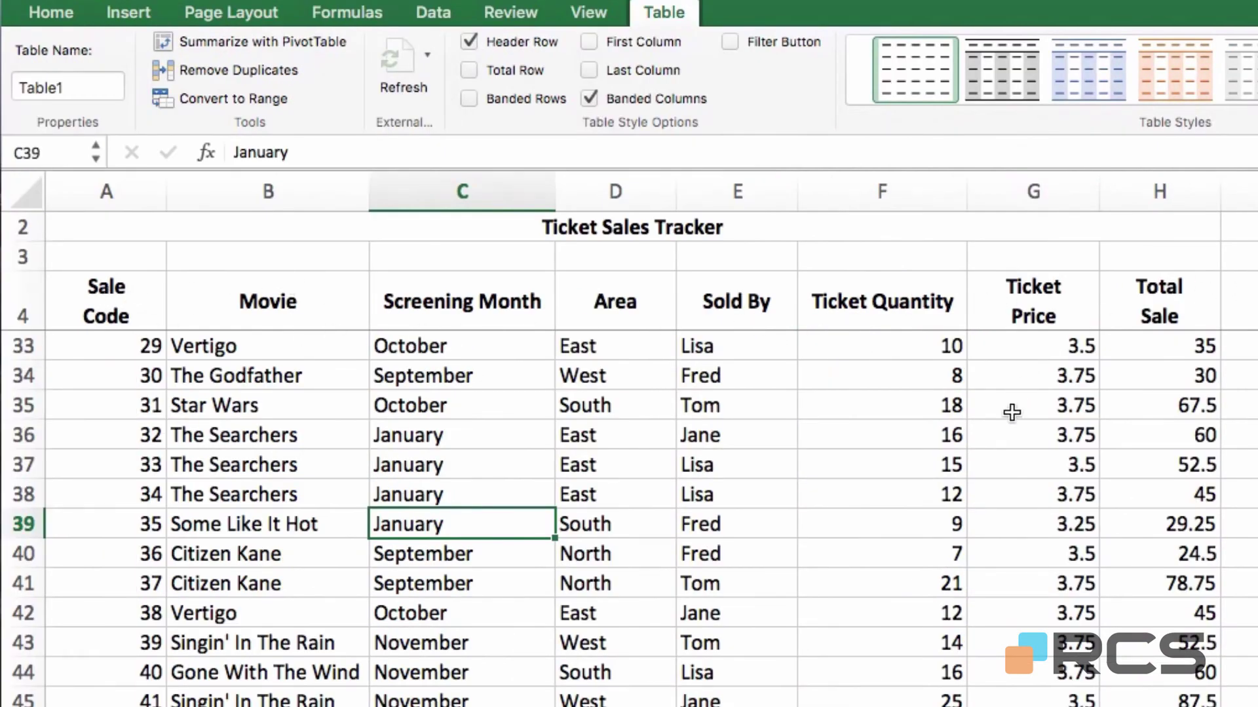
- Add a total row to the table and select the total under the Total Sale column
{"action": "scroll", "coordinate": [551, 389], "scroll_direction": "down", "scroll_amount": 1}
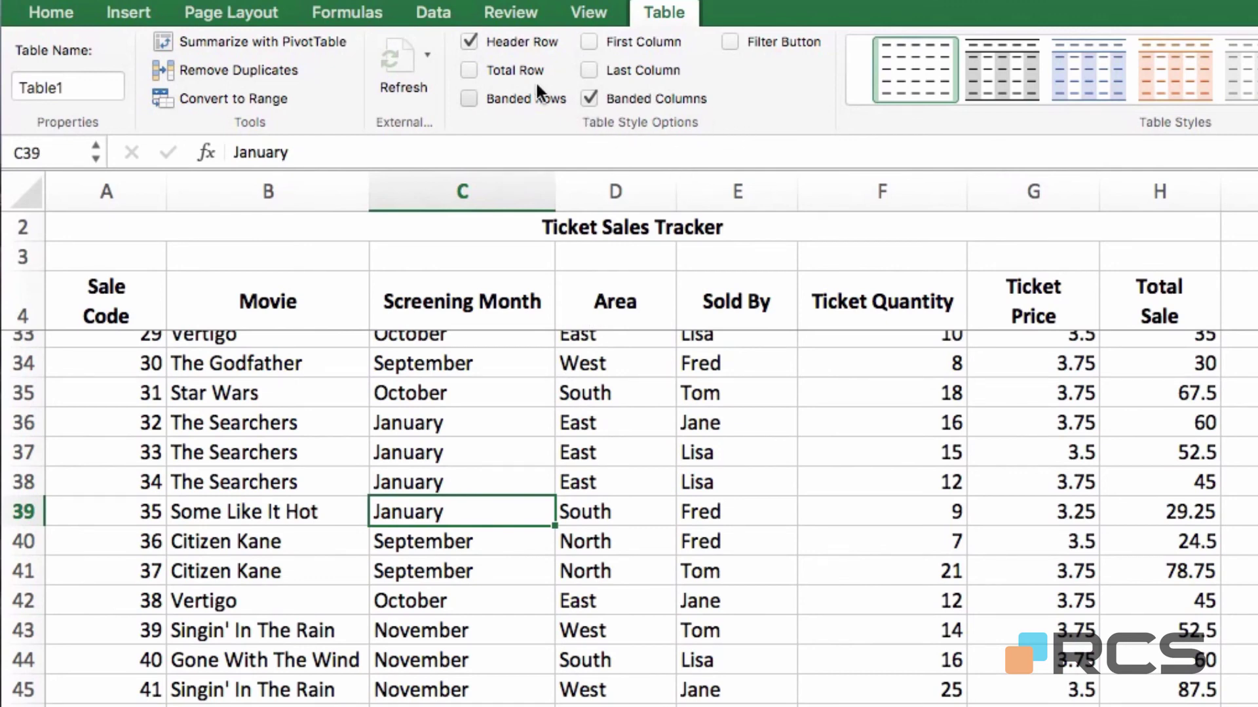
{"action": "left_click", "coordinate": [468, 70]}
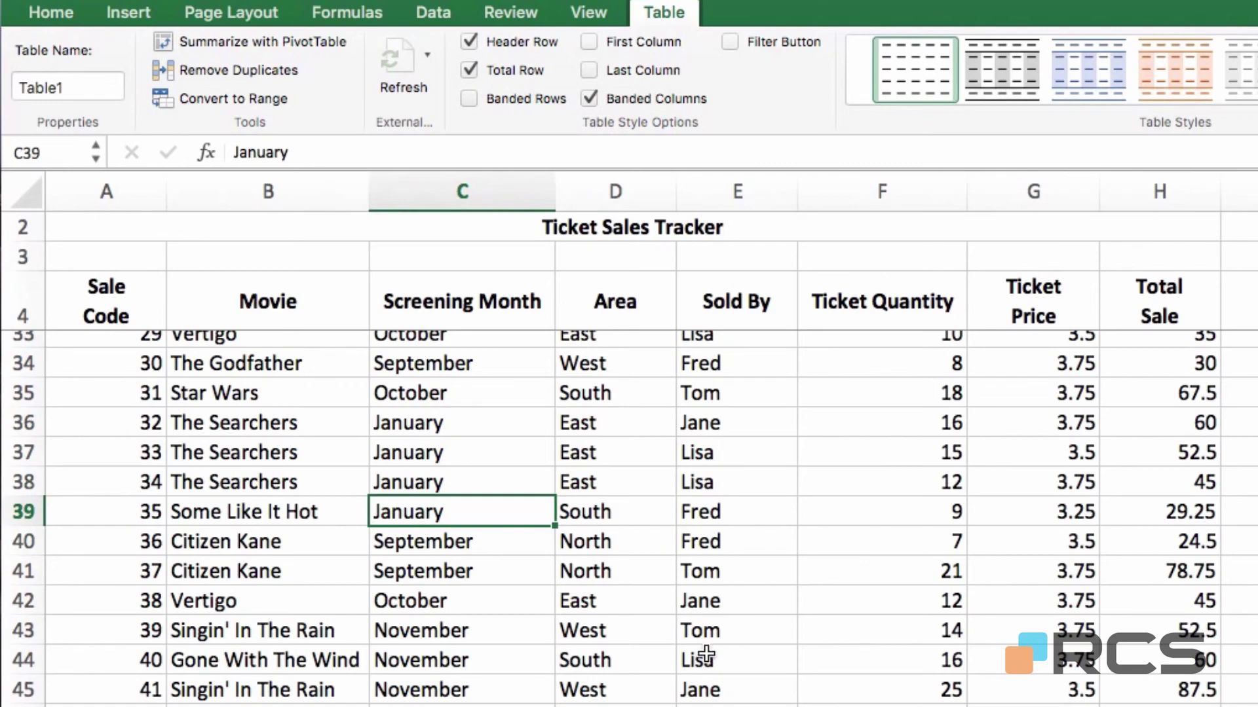
{"action": "scroll", "coordinate": [706, 655], "scroll_direction": "down", "scroll_amount": 1}
{"action": "scroll", "coordinate": [706, 655], "scroll_direction": "down", "scroll_amount": 8}
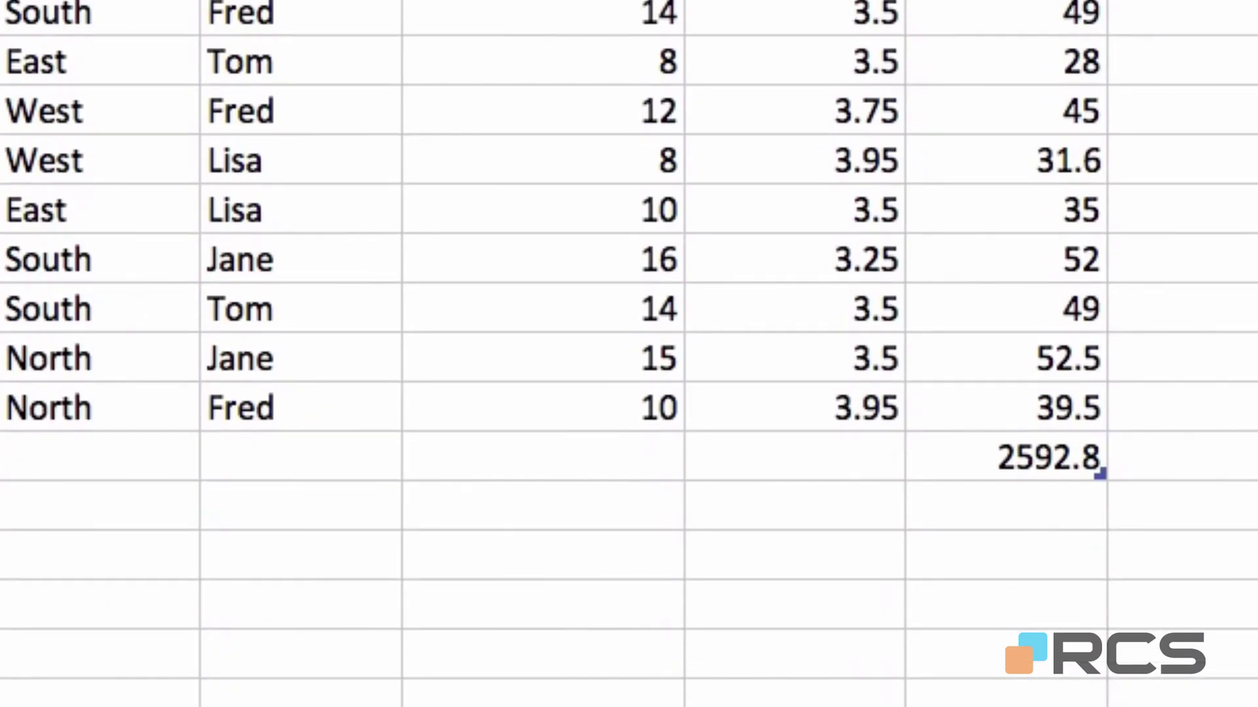
{"action": "left_click", "coordinate": [1031, 456]}
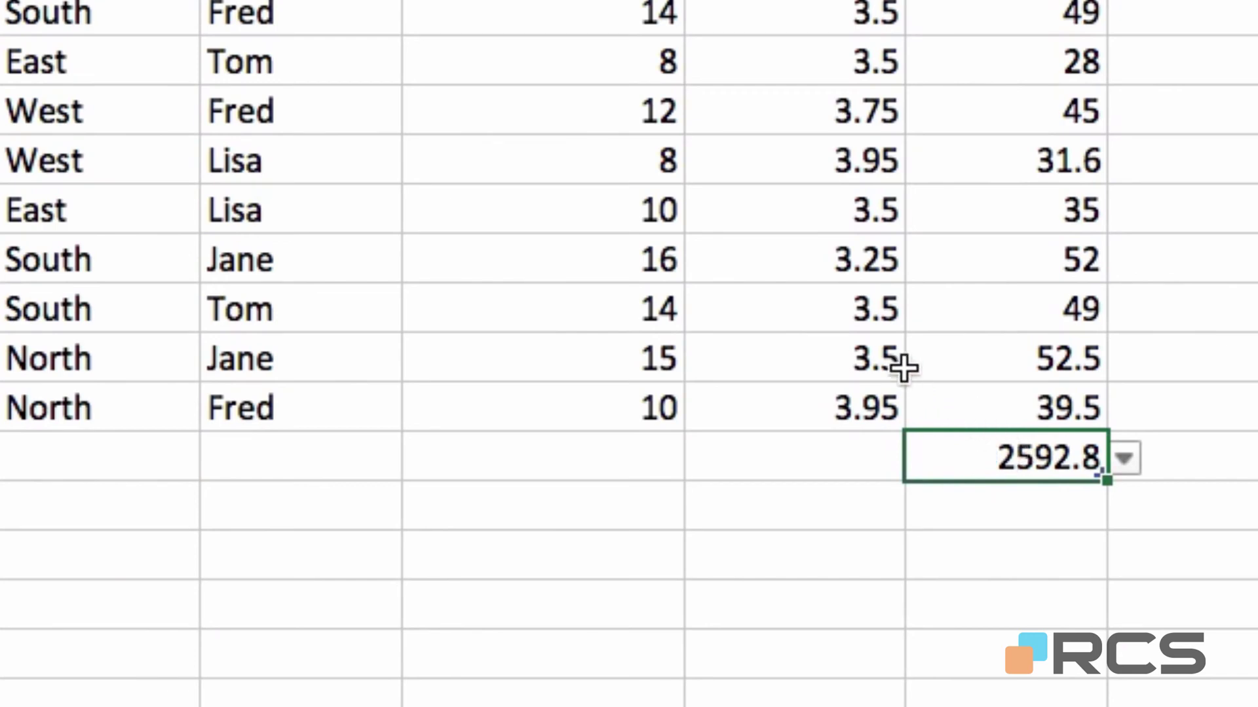
- Summarize the Ticket Quantity column in the total row with Sum, and replace that function with Average
{"action": "left_click", "coordinate": [525, 458]}
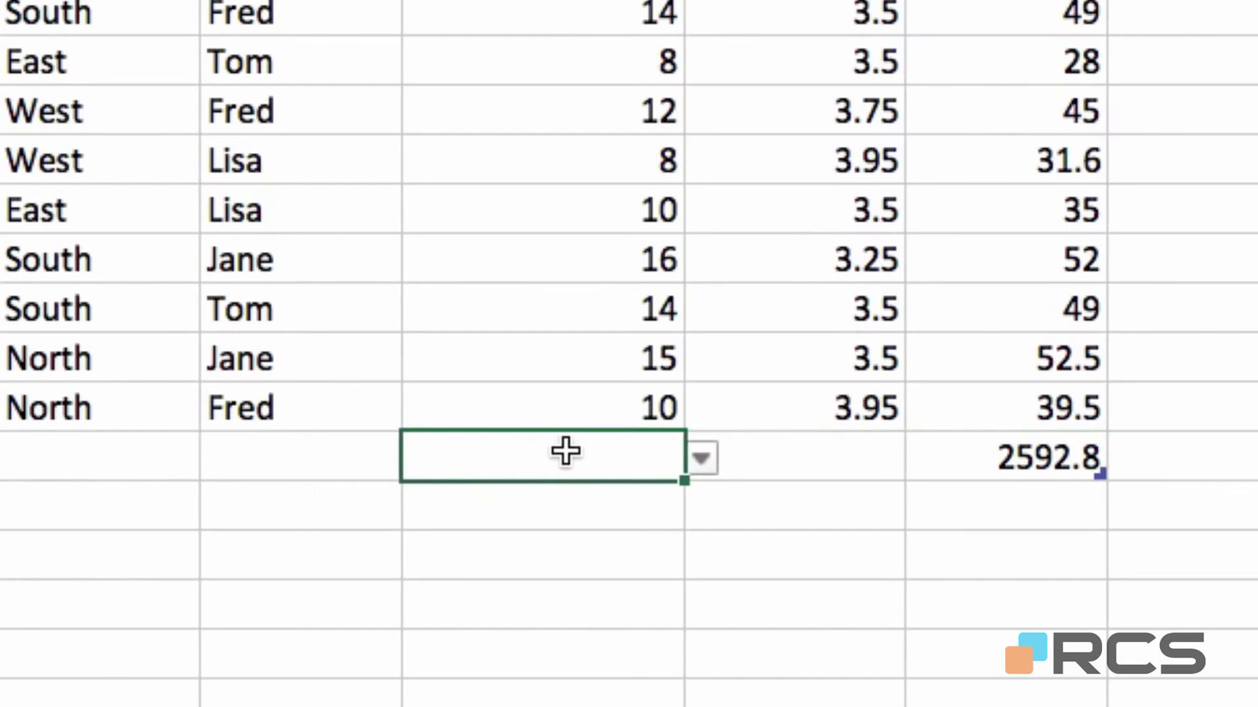
{"action": "left_click", "coordinate": [706, 454]}
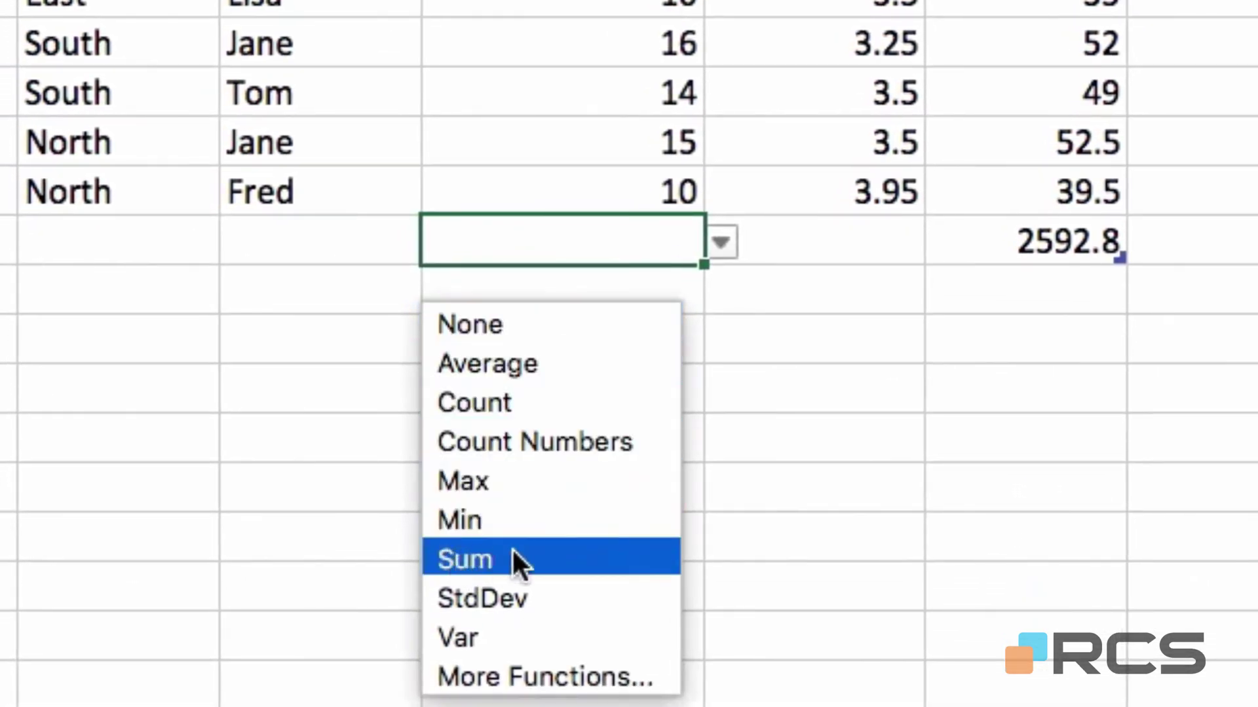
{"action": "left_click", "coordinate": [563, 559]}
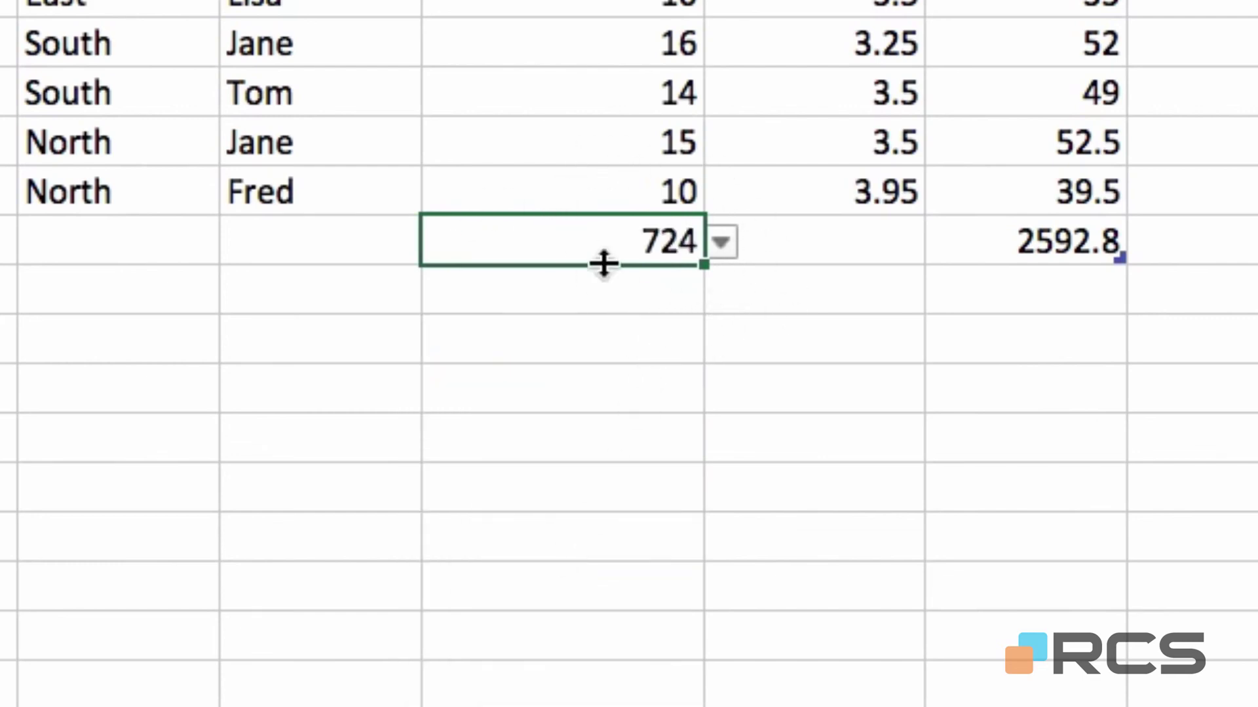
{"action": "left_click", "coordinate": [720, 243]}
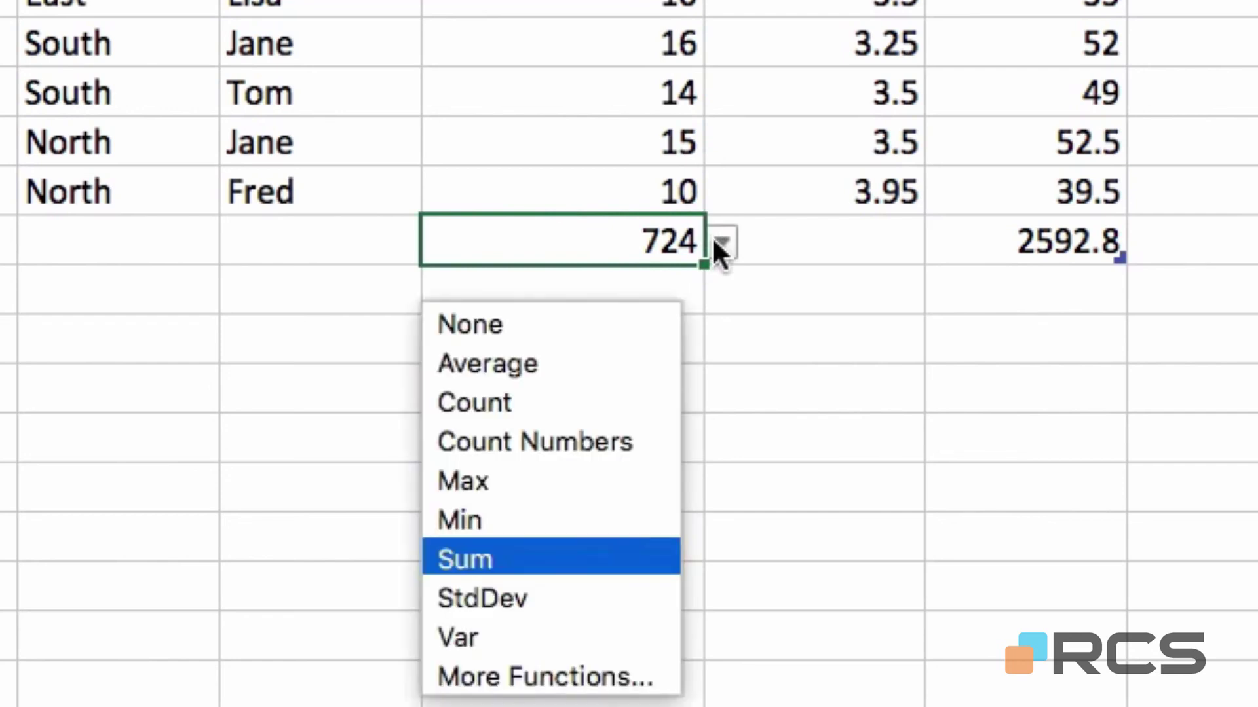
{"action": "left_click", "coordinate": [533, 355]}
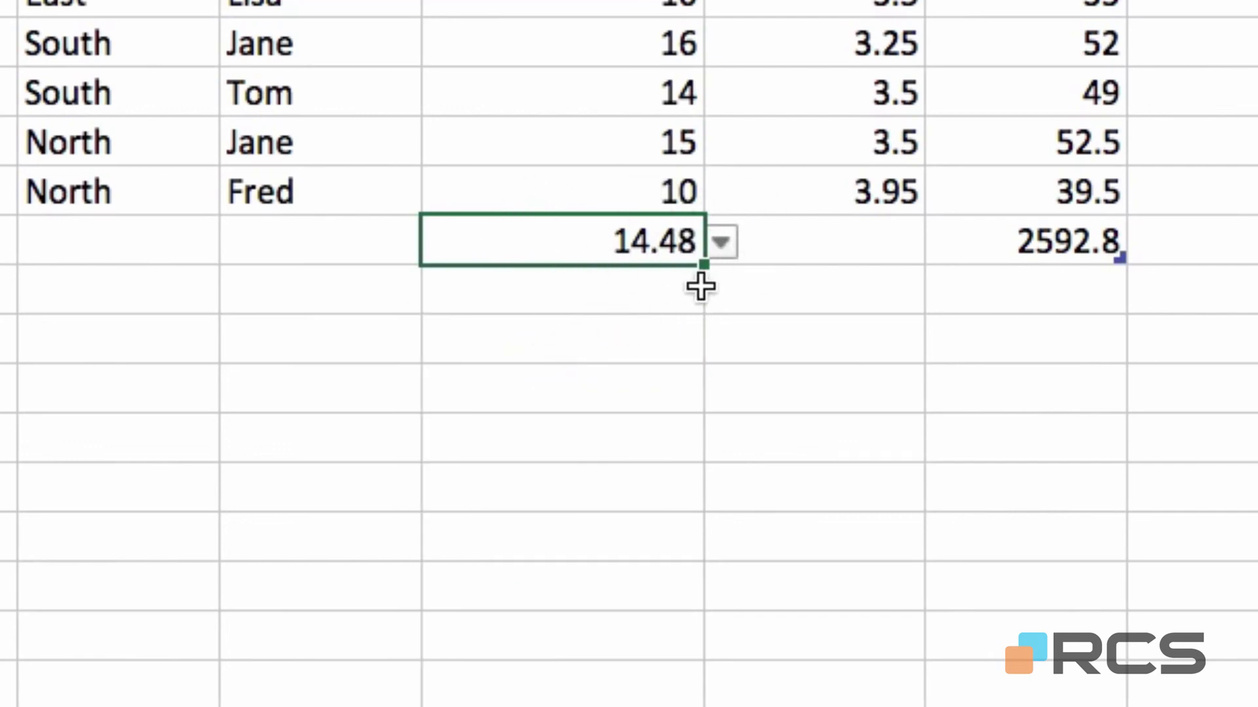
- Change the Ticket Quantity summary in the total row to Max, and replace that function with Sum
{"action": "left_click", "coordinate": [723, 241]}
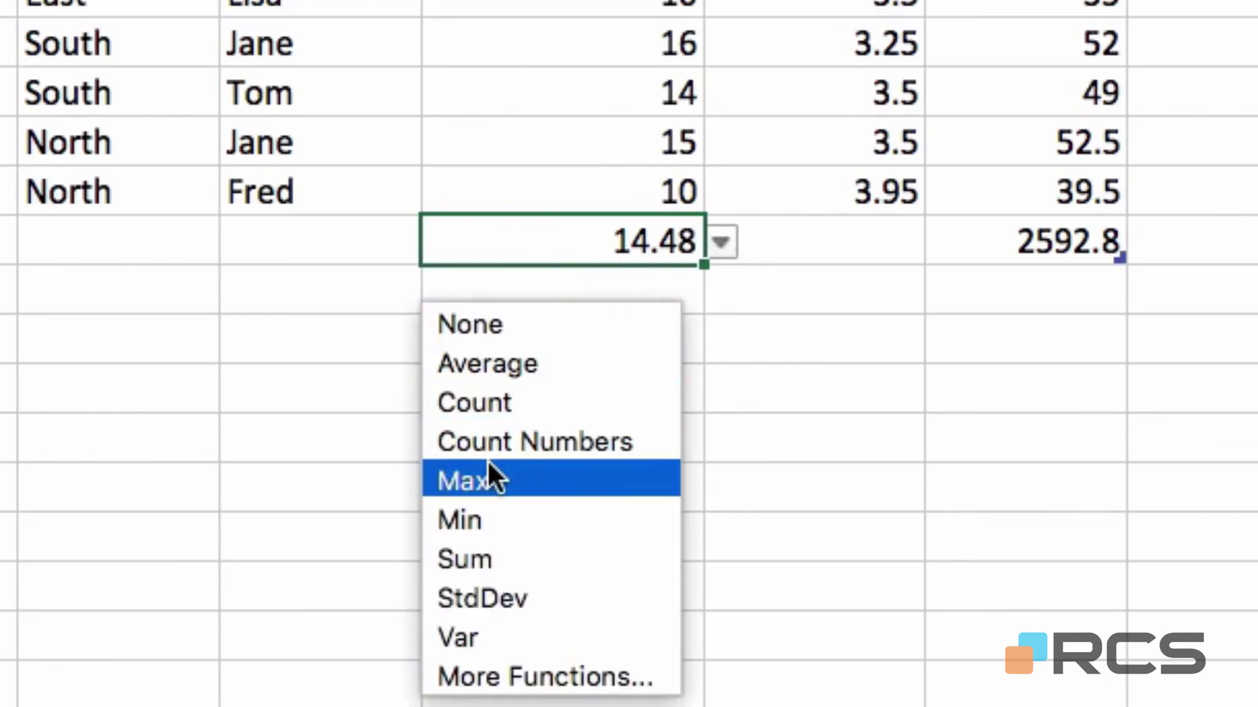
{"action": "left_click", "coordinate": [526, 480]}
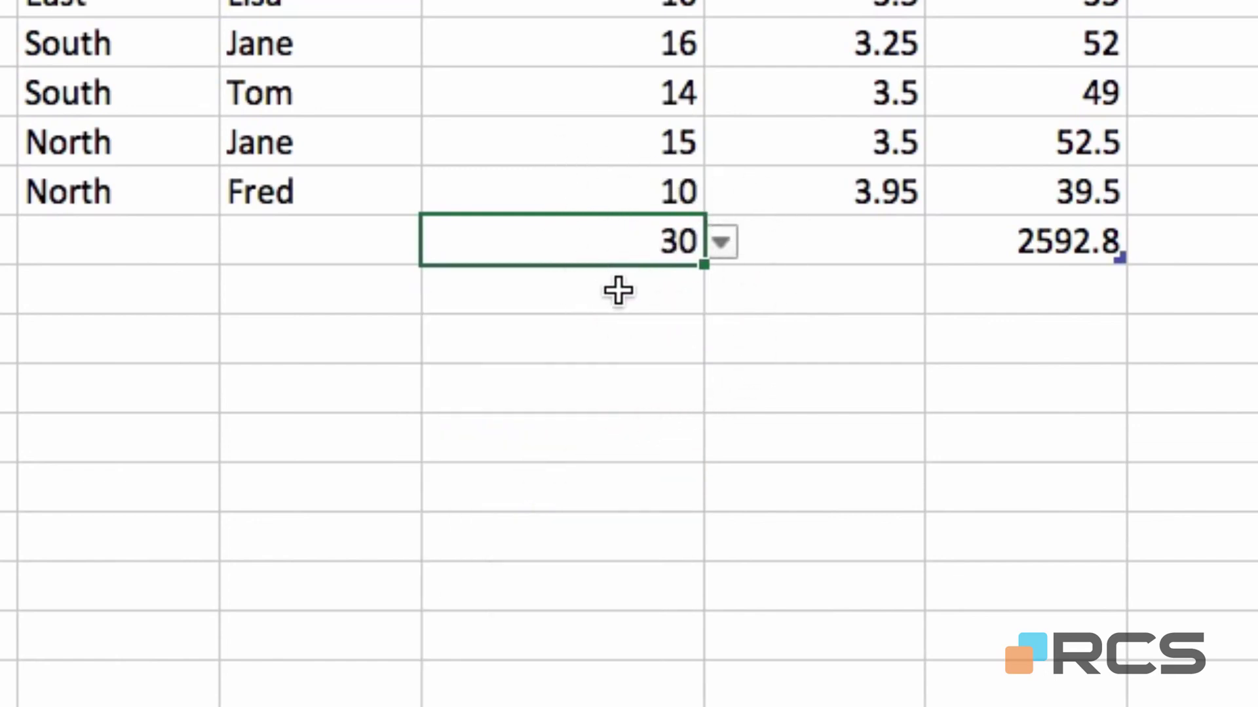
{"action": "left_click", "coordinate": [720, 237]}
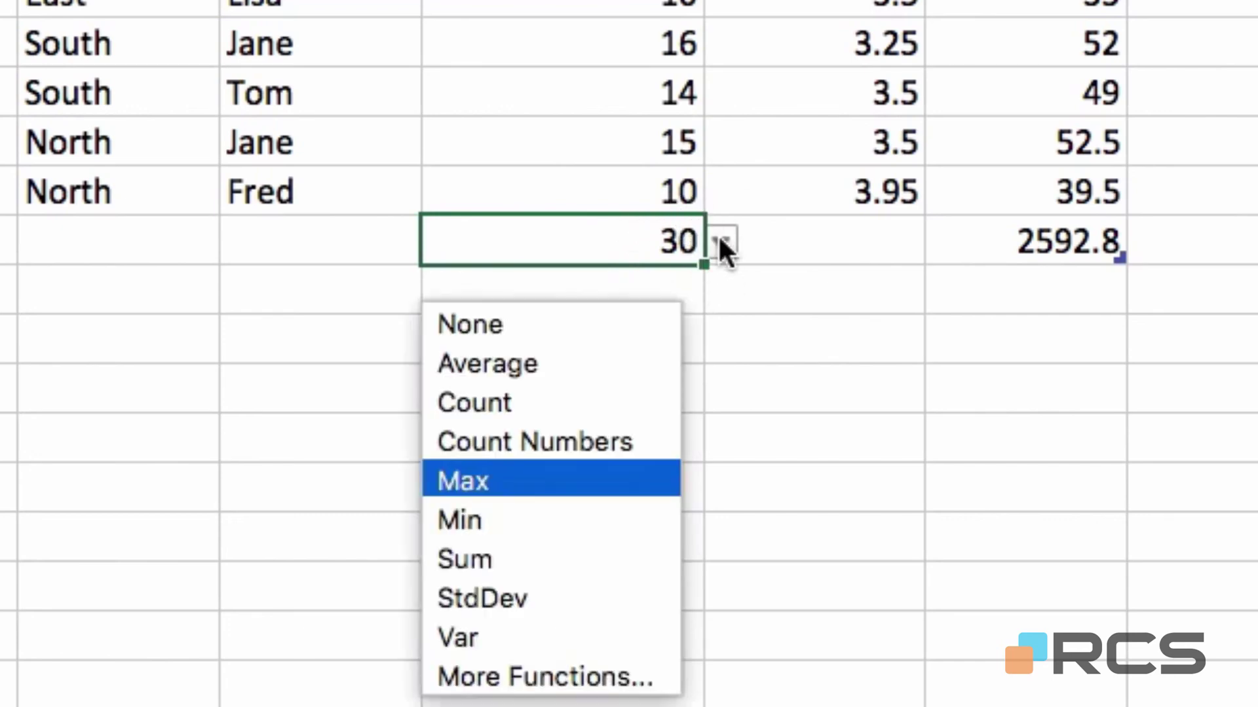
{"action": "left_click", "coordinate": [539, 557]}
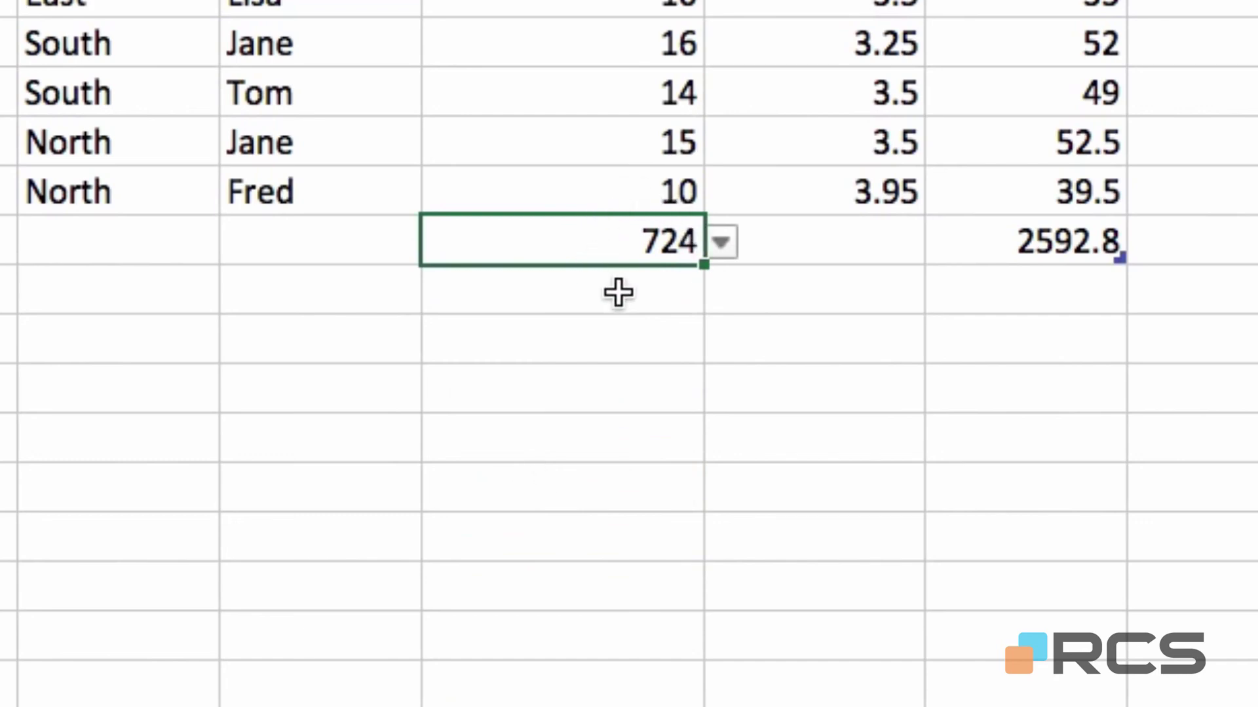
- Set the Ticket Quantity total to None and remove the total row from the table
{"action": "left_click", "coordinate": [722, 244]}
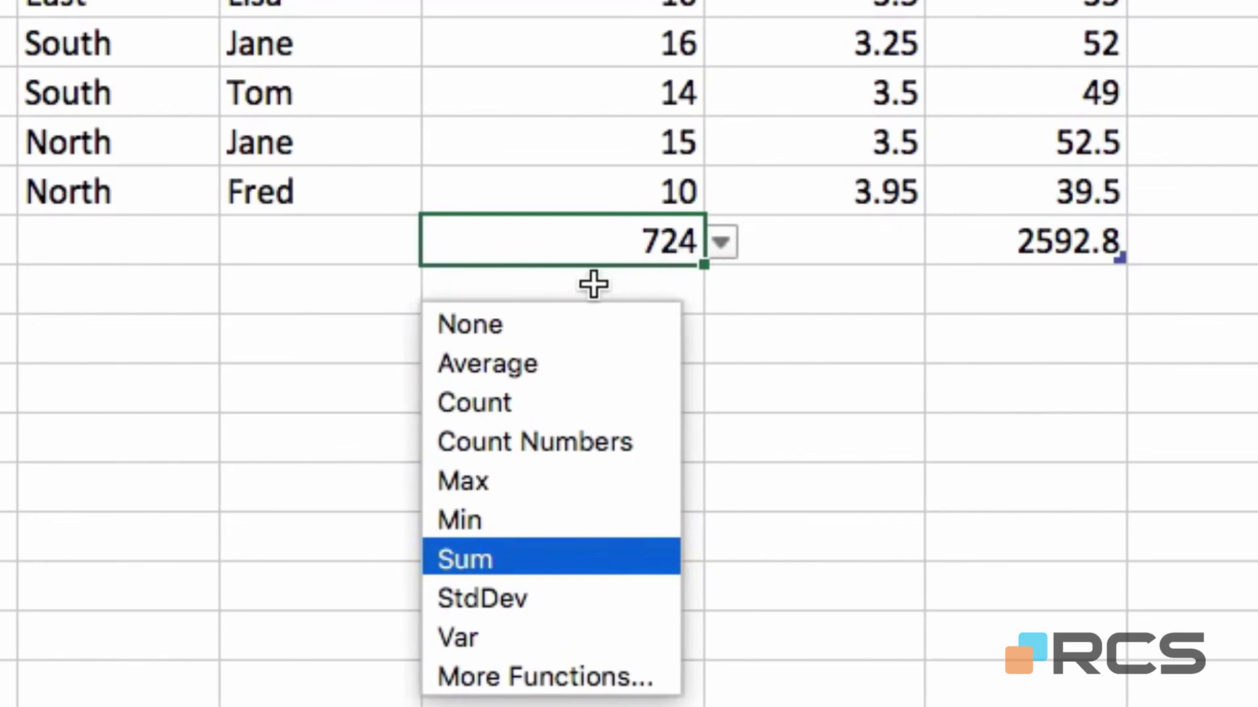
{"action": "left_click", "coordinate": [536, 323]}
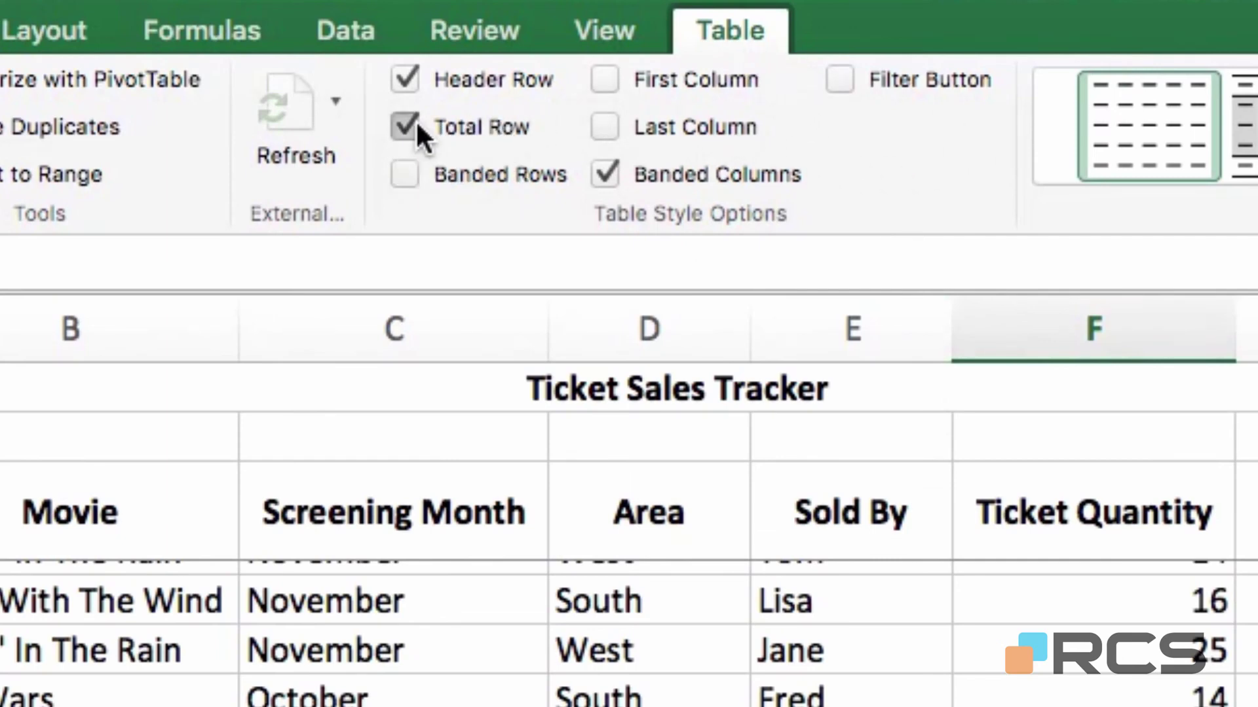
{"action": "left_click", "coordinate": [415, 119]}
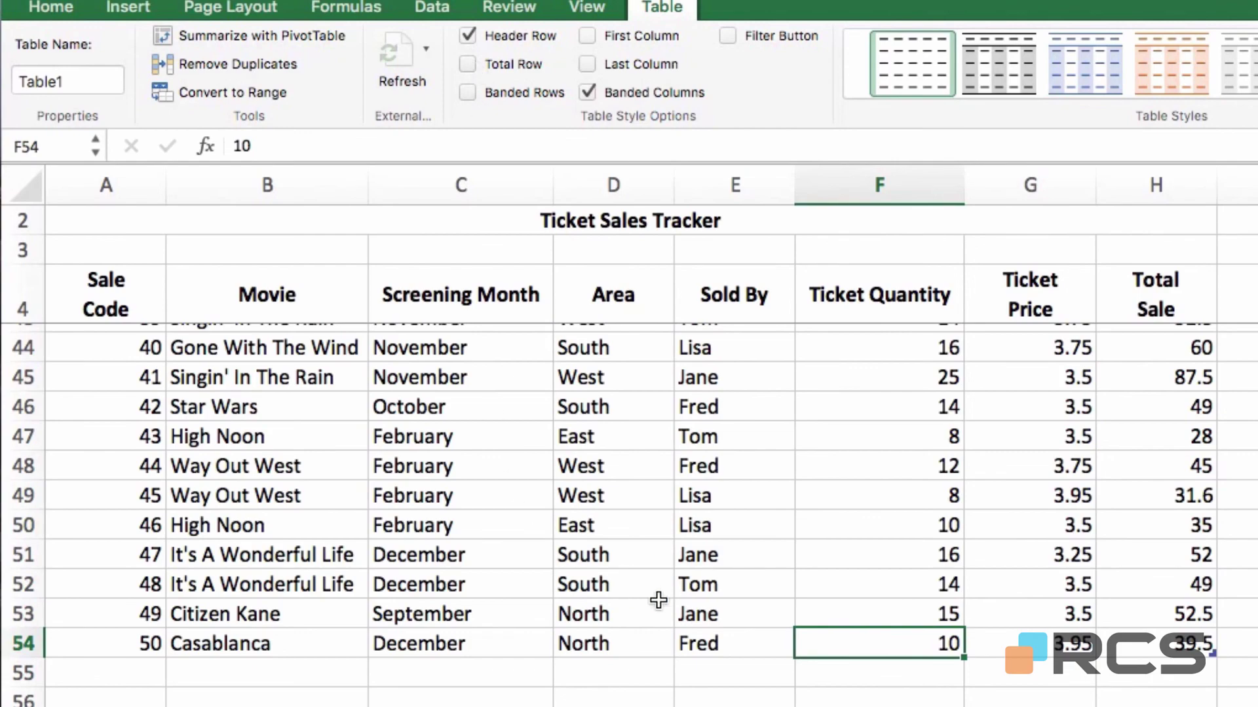
- Unfreeze the worksheet panes and bring the Fred's Classic Movie Screenings title row back into view
{"action": "scroll", "coordinate": [657, 598], "scroll_direction": "up", "scroll_amount": 13}
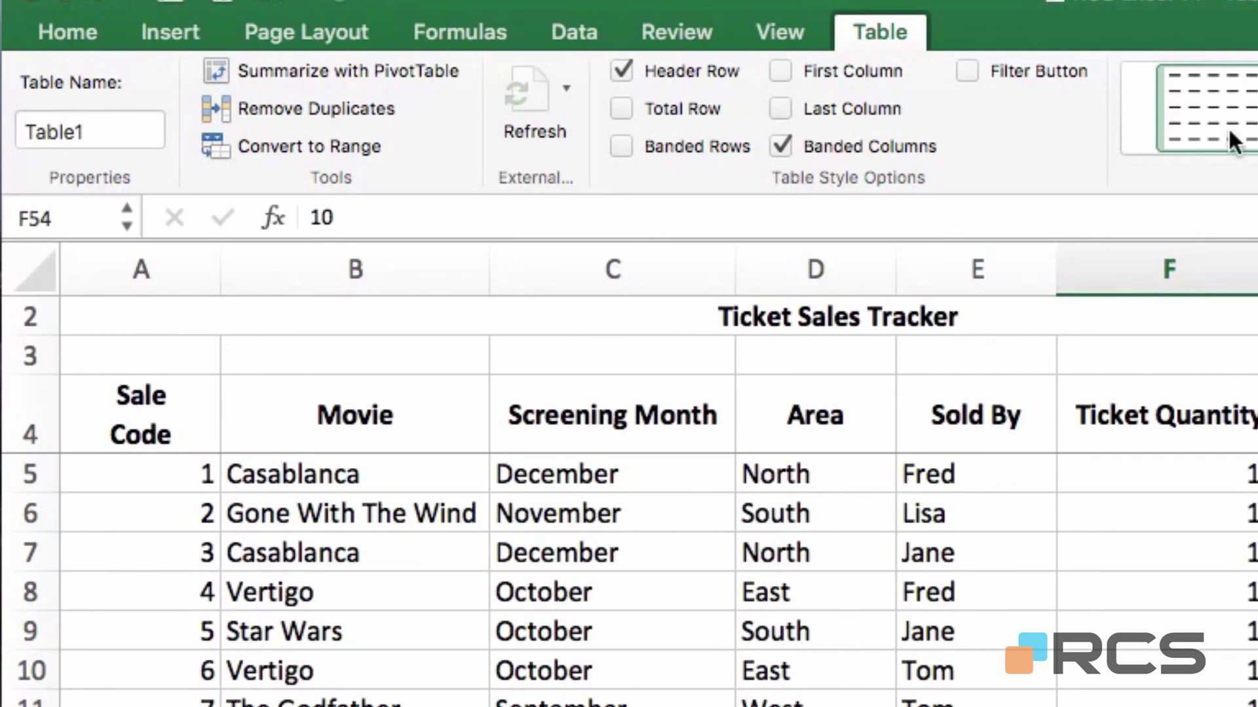
{"action": "left_click", "coordinate": [777, 36]}
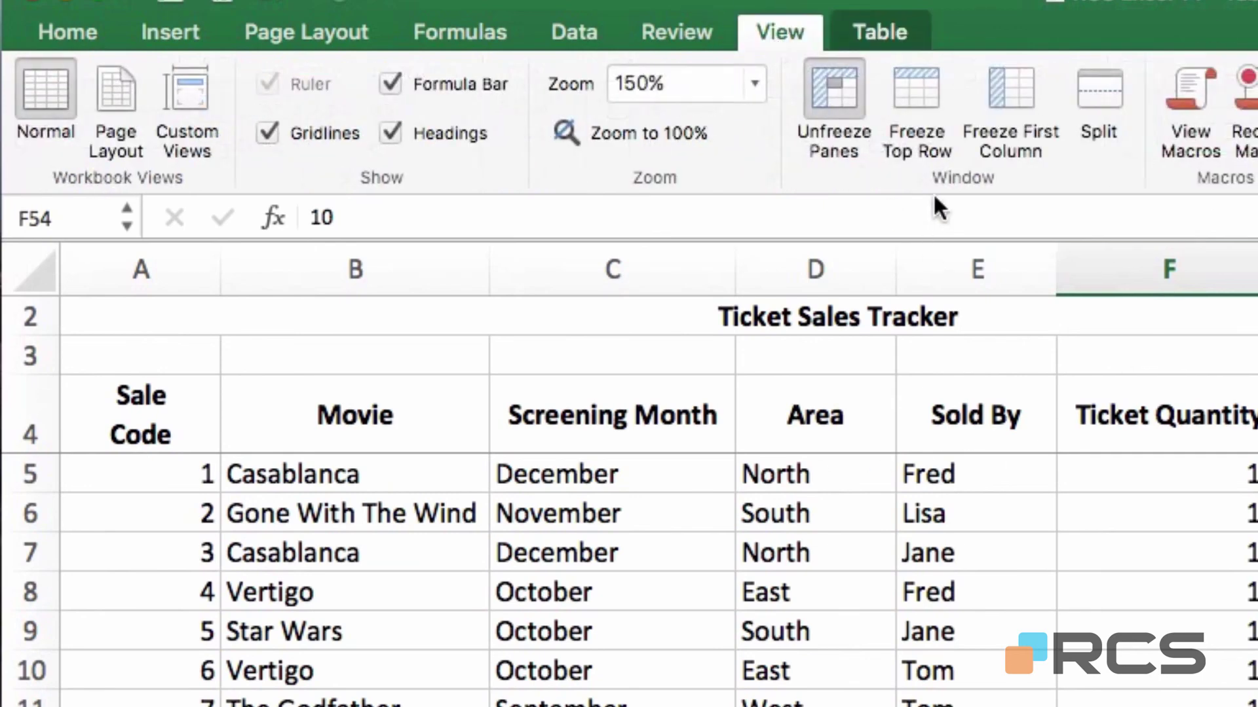
{"action": "left_click", "coordinate": [862, 97]}
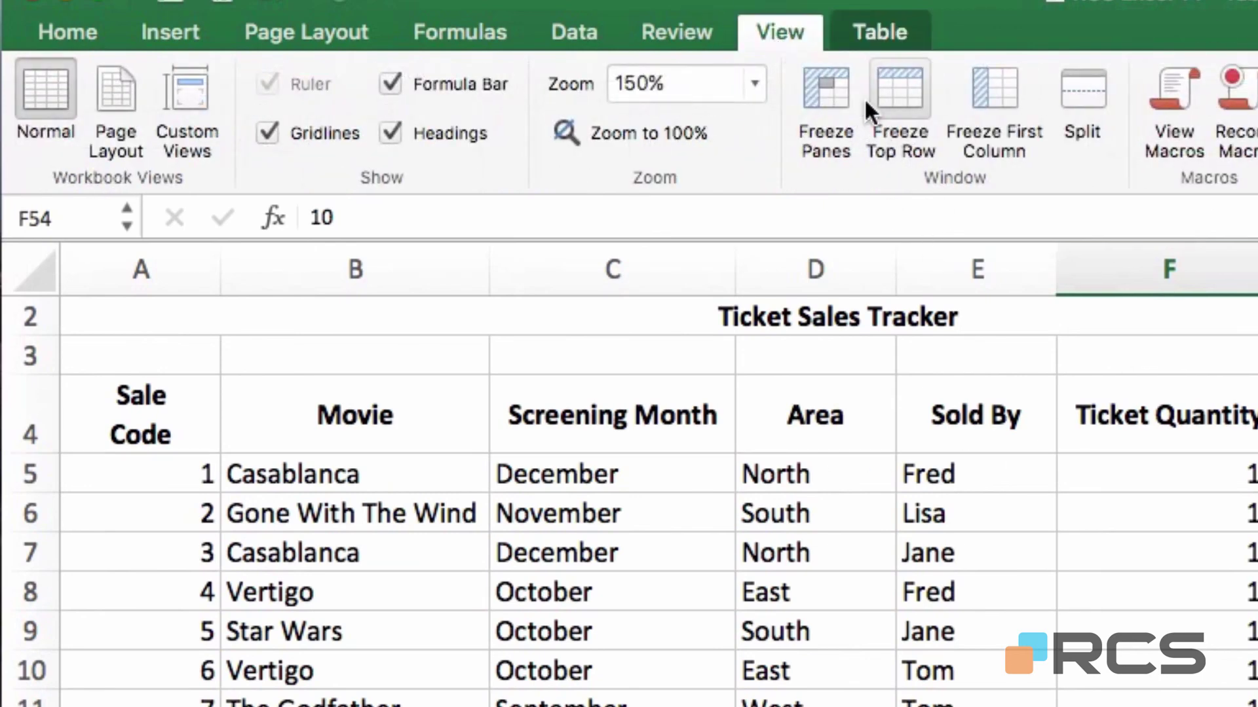
{"action": "left_click", "coordinate": [634, 429]}
{"action": "scroll", "coordinate": [632, 430], "scroll_direction": "up", "scroll_amount": 2}
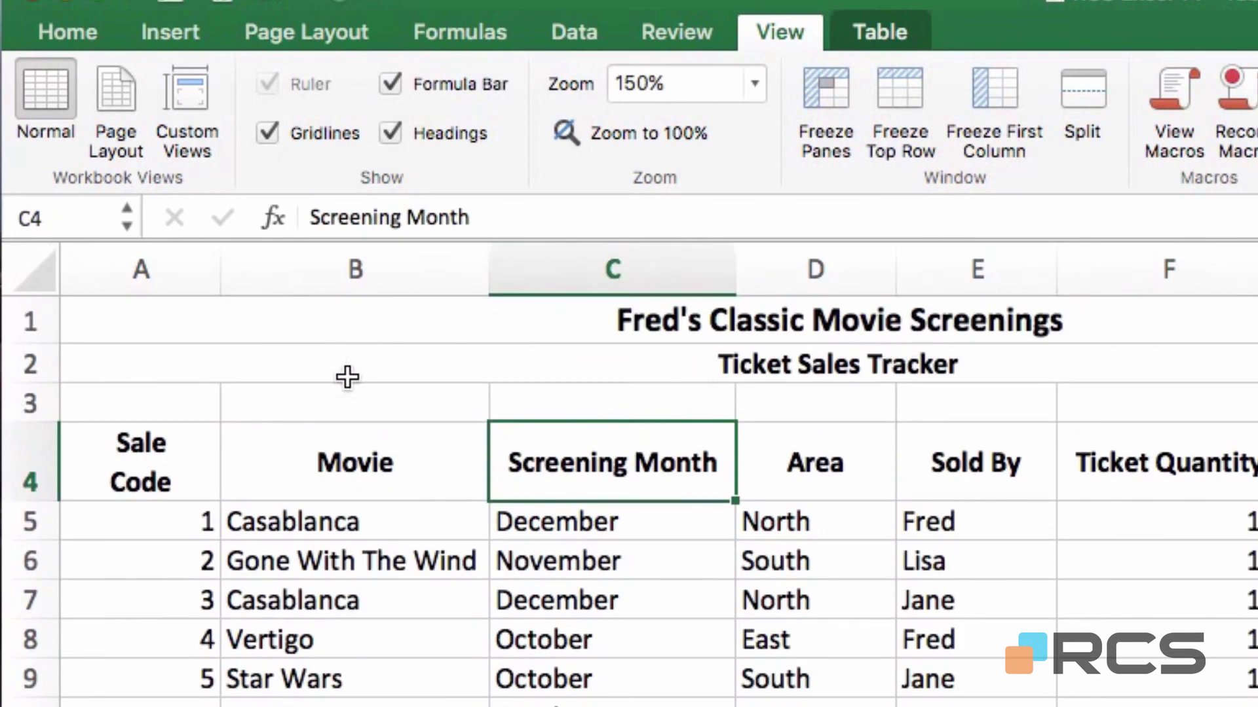
- Freeze the panes at cell A5 to lock rows 1 to 4, and check the frozen headings against the scrolling data
{"action": "left_click", "coordinate": [163, 519]}
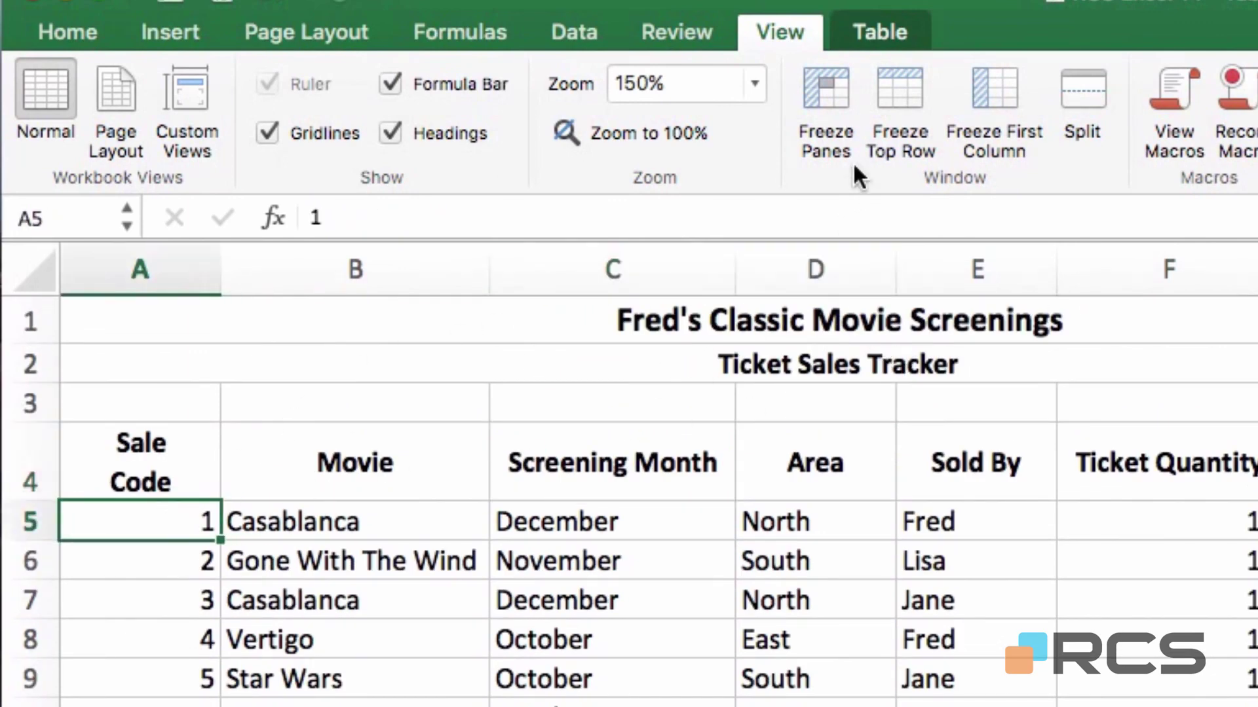
{"action": "left_click", "coordinate": [845, 124]}
{"action": "scroll", "coordinate": [910, 685], "scroll_direction": "down", "scroll_amount": 3}
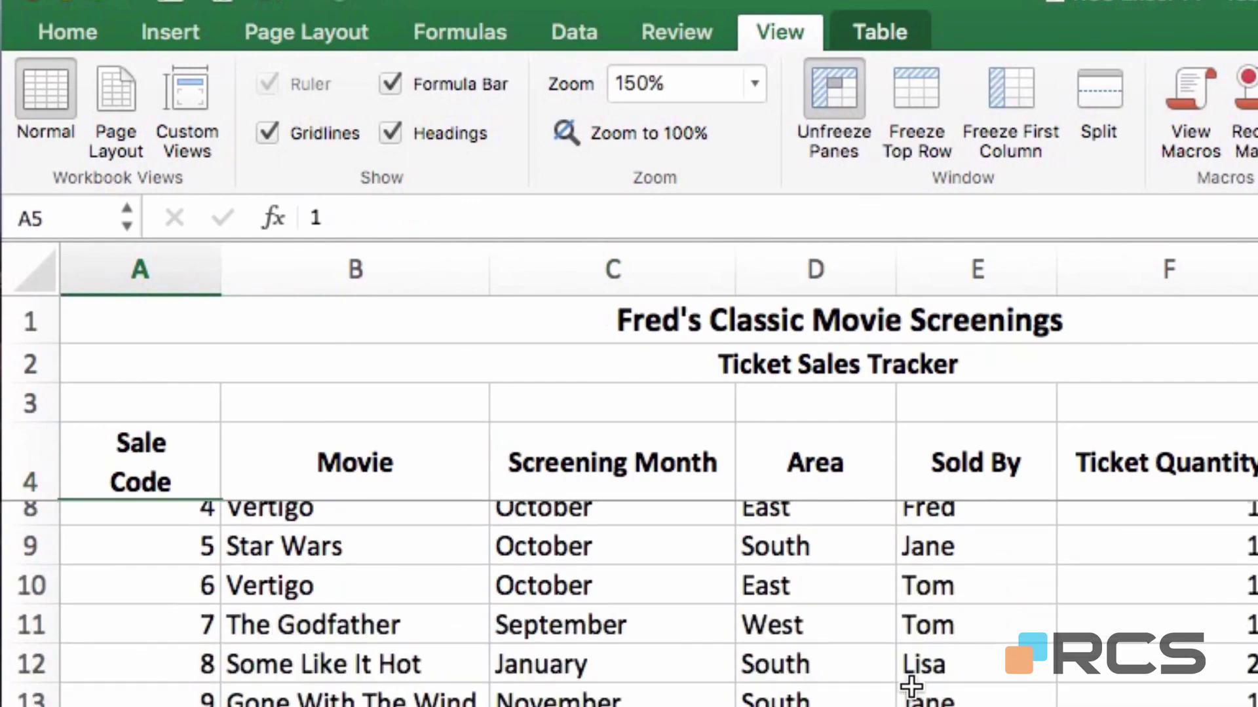
{"action": "scroll", "coordinate": [912, 682], "scroll_direction": "up", "scroll_amount": 3}
{"action": "scroll", "coordinate": [910, 681], "scroll_direction": "down", "scroll_amount": 10}
{"action": "scroll", "coordinate": [910, 681], "scroll_direction": "up", "scroll_amount": 10}
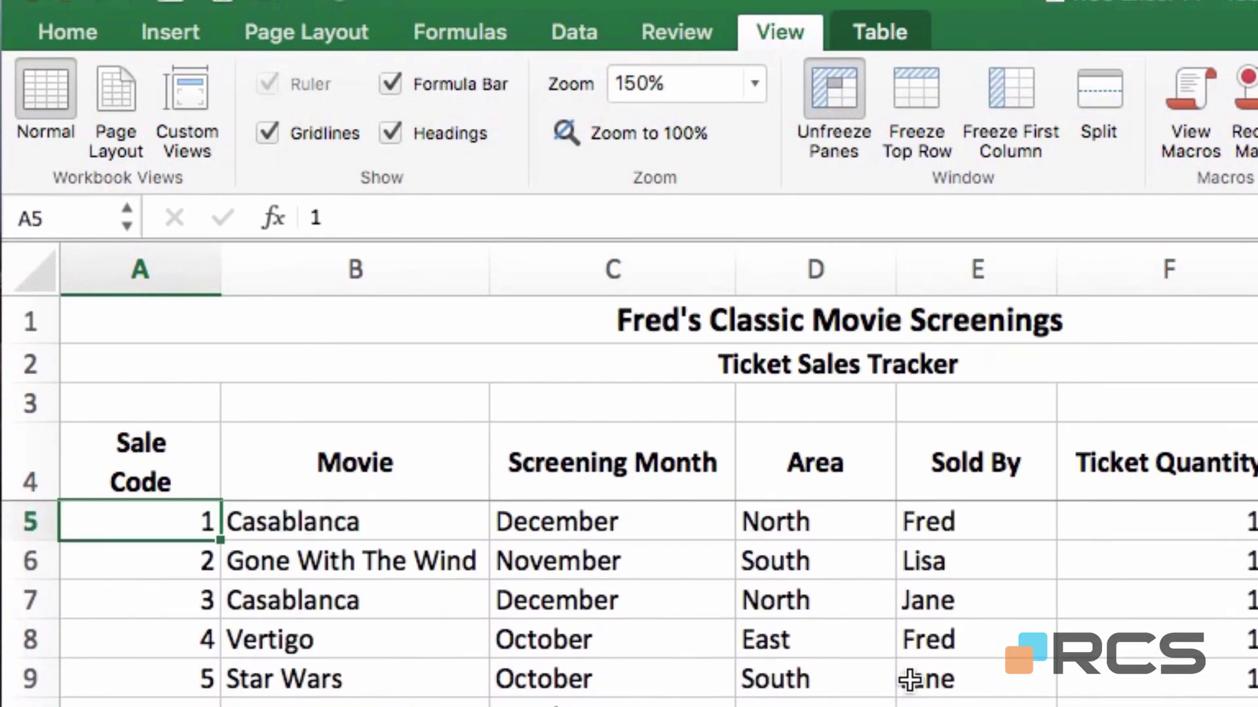